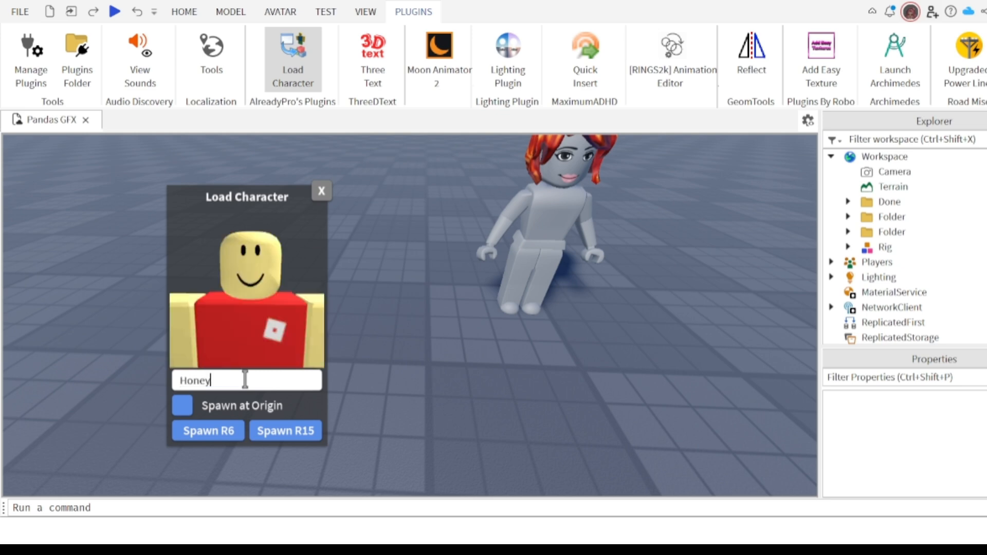
- Close the Load Character window and delete the loaded pink-haired avatar standing beside the Rig
{"action": "left_click", "coordinate": [322, 191]}
{"action": "left_click_drag", "start_coordinate": [393, 251], "coordinate": [504, 255]}
{"action": "left_click_drag", "start_coordinate": [419, 254], "coordinate": [446, 276]}
{"action": "left_click", "coordinate": [445, 275]}
{"action": "left_click_drag", "start_coordinate": [412, 231], "coordinate": [411, 313]}
{"action": "right_click_drag", "start_coordinate": [410, 312], "coordinate": [439, 190]}
{"action": "scroll", "coordinate": [427, 311], "scroll_direction": "up", "scroll_amount": 1}
{"action": "left_click", "coordinate": [439, 191]}
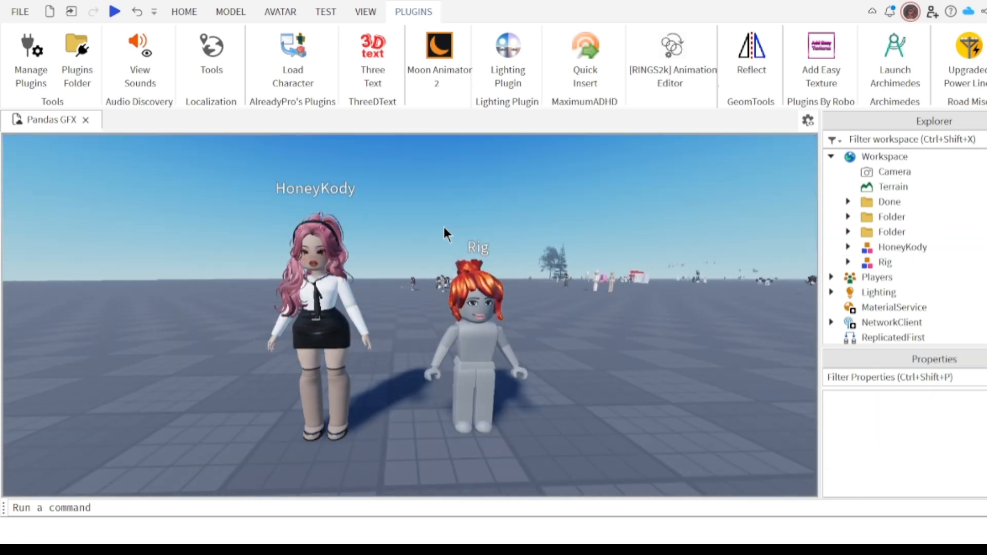
{"action": "right_click_drag", "start_coordinate": [572, 394], "coordinate": [551, 405]}
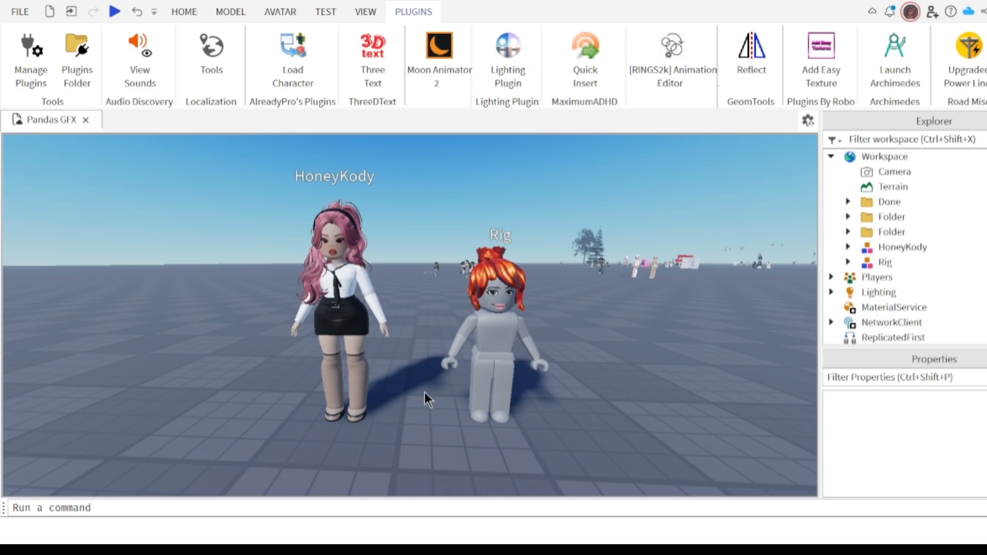
{"action": "left_click", "coordinate": [363, 372]}
{"action": "key", "text": "Delete"}
- Delete the Kate Hair accessory from the Rig
{"action": "left_click", "coordinate": [463, 372]}
{"action": "right_click_drag", "start_coordinate": [547, 365], "coordinate": [580, 398]}
{"action": "scroll", "coordinate": [549, 365], "scroll_direction": "up", "scroll_amount": 5}
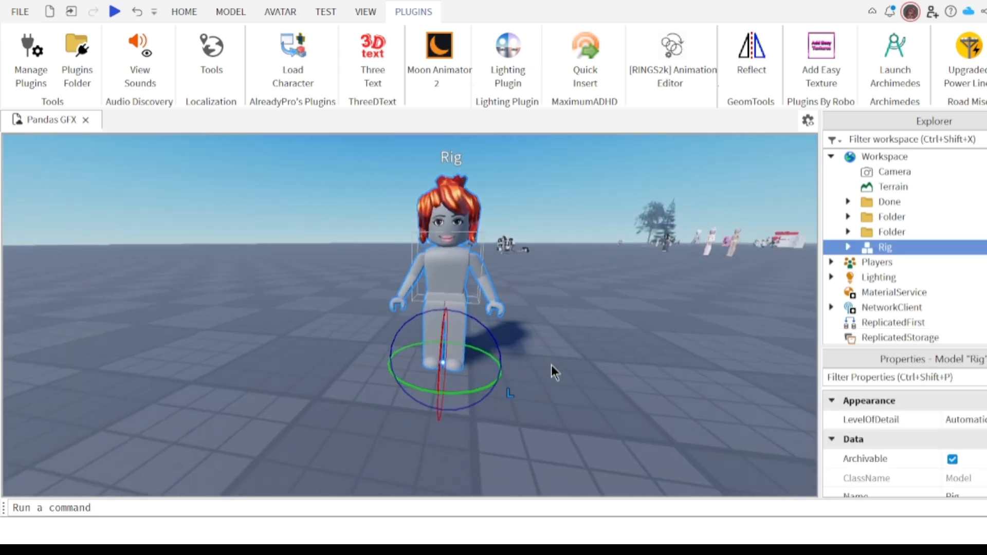
{"action": "left_click", "coordinate": [847, 246]}
{"action": "left_click", "coordinate": [912, 291]}
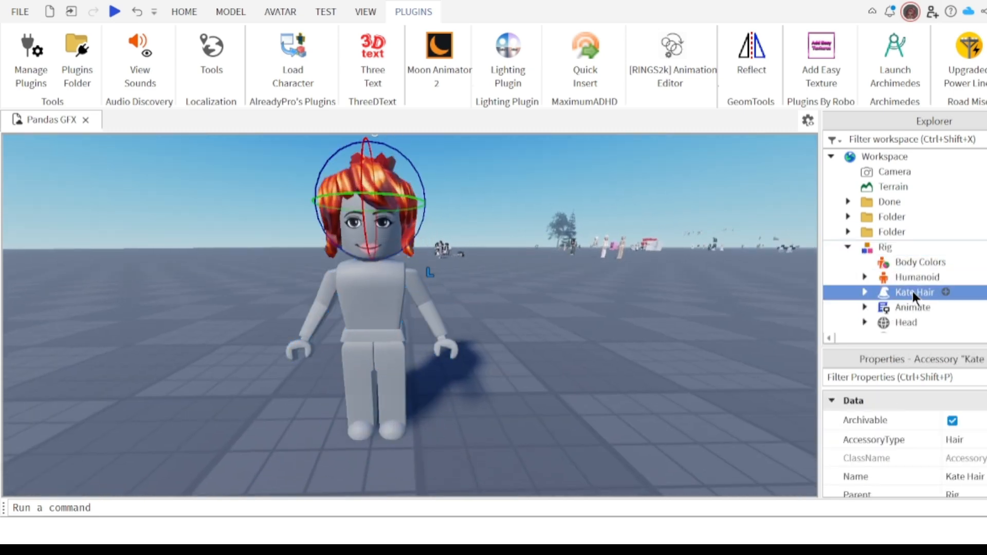
{"action": "key", "text": "Delete"}
{"action": "scroll", "coordinate": [906, 288], "scroll_direction": "down", "scroll_amount": 5}
{"action": "right_click_drag", "start_coordinate": [585, 289], "coordinate": [643, 351]}
{"action": "scroll", "coordinate": [585, 289], "scroll_direction": "down", "scroll_amount": 2}
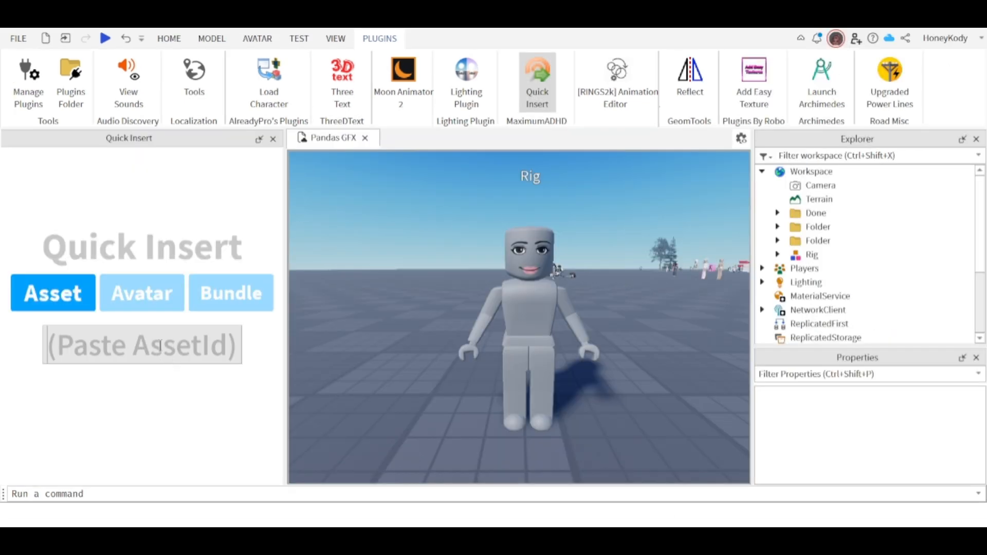
- Insert the copied pants asset with Quick Insert and parent it to the Rig
{"action": "key", "text": "ctrl+v"}
{"action": "key", "text": "Return"}
{"action": "left_click", "coordinate": [816, 254]}
{"action": "left_click_drag", "start_coordinate": [815, 255], "coordinate": [813, 268]}
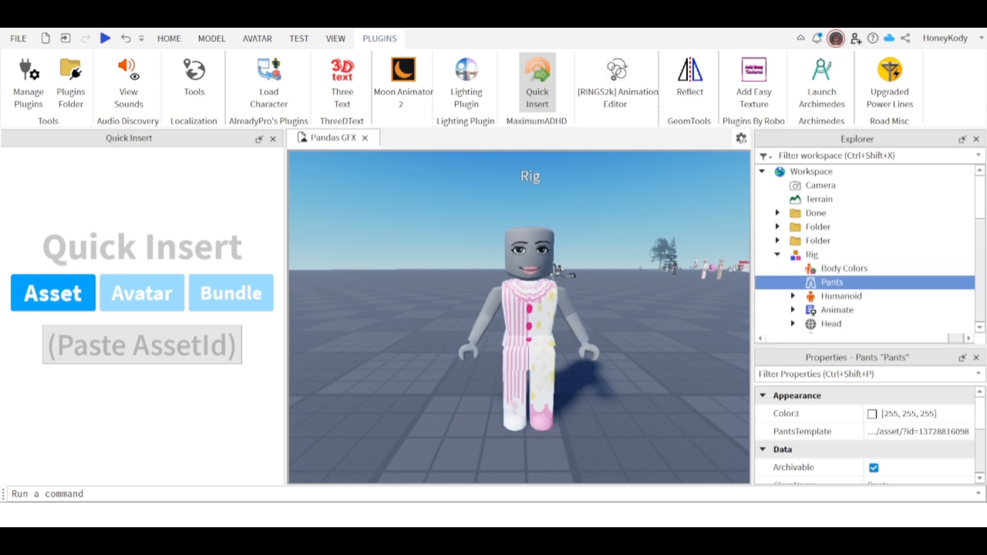
- Insert the matching shirt asset from its copied ID and parent it to the Rig
{"action": "left_click", "coordinate": [207, 337]}
{"action": "key", "text": "ctrl+v"}
{"action": "key", "text": "Return"}
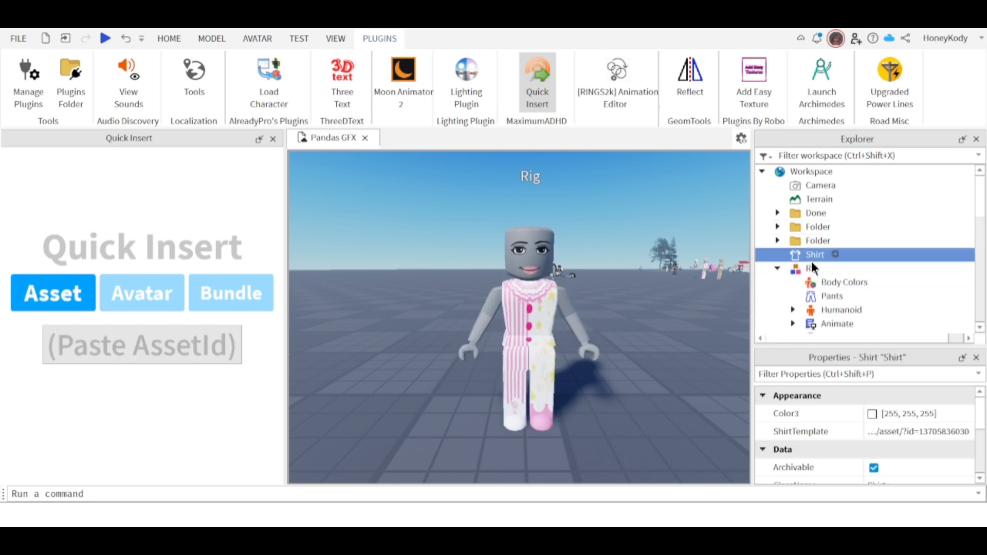
{"action": "left_click_drag", "start_coordinate": [819, 254], "coordinate": [825, 268]}
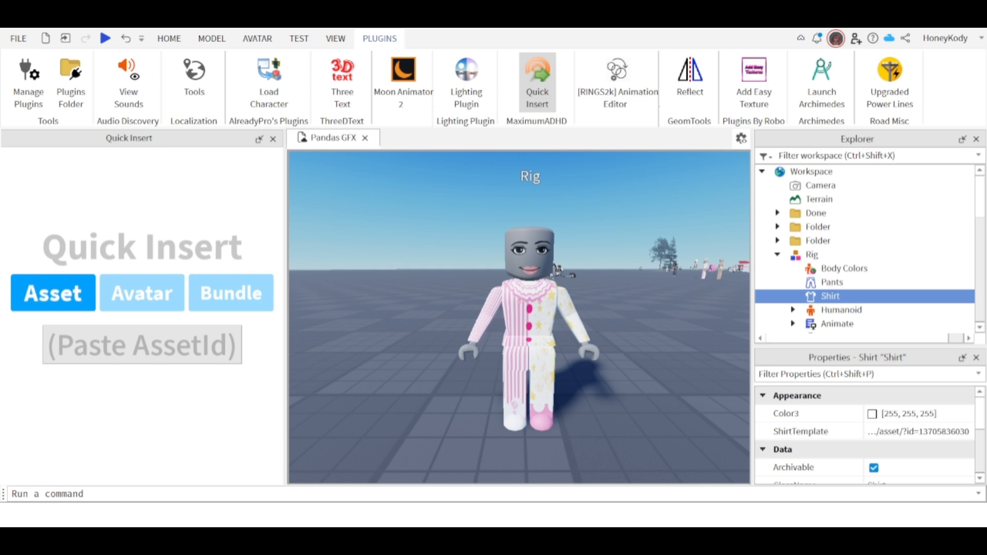
- Try the ElegantSpringRuffleCollar (Blue) accessory on the Rig and delete it
{"action": "key", "text": "ctrl+v"}
{"action": "key", "text": "Return"}
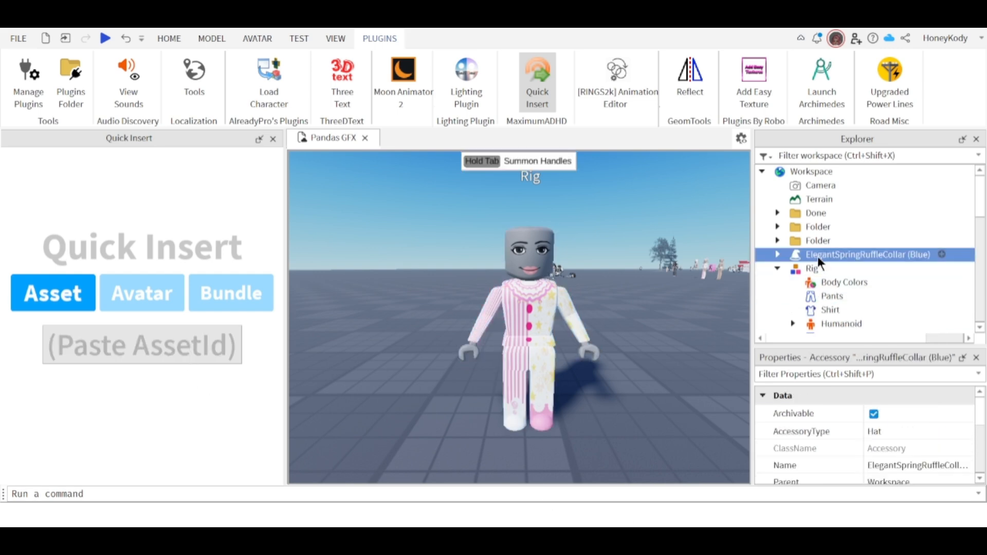
{"action": "left_click_drag", "start_coordinate": [818, 255], "coordinate": [817, 269]}
{"action": "key", "text": "f"}
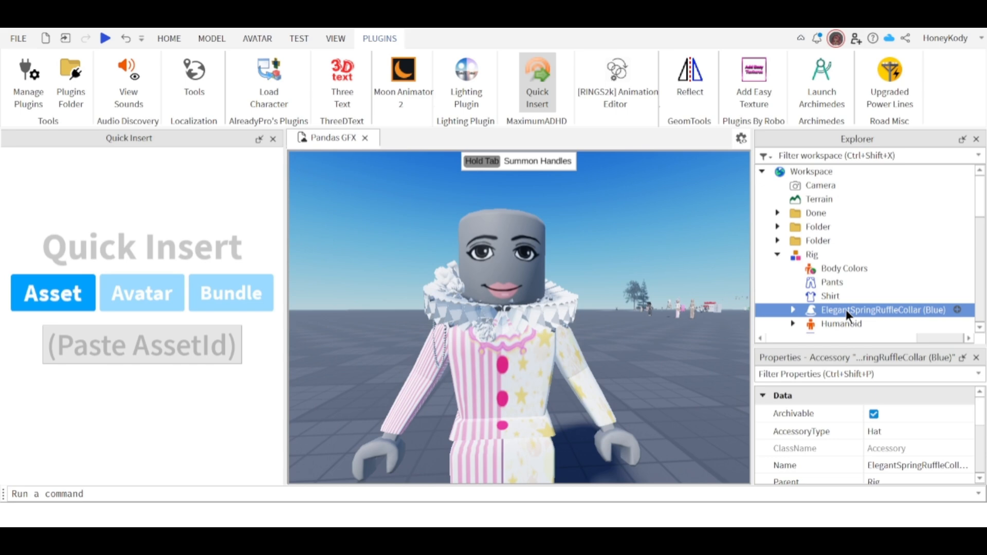
{"action": "key", "text": "Delete"}
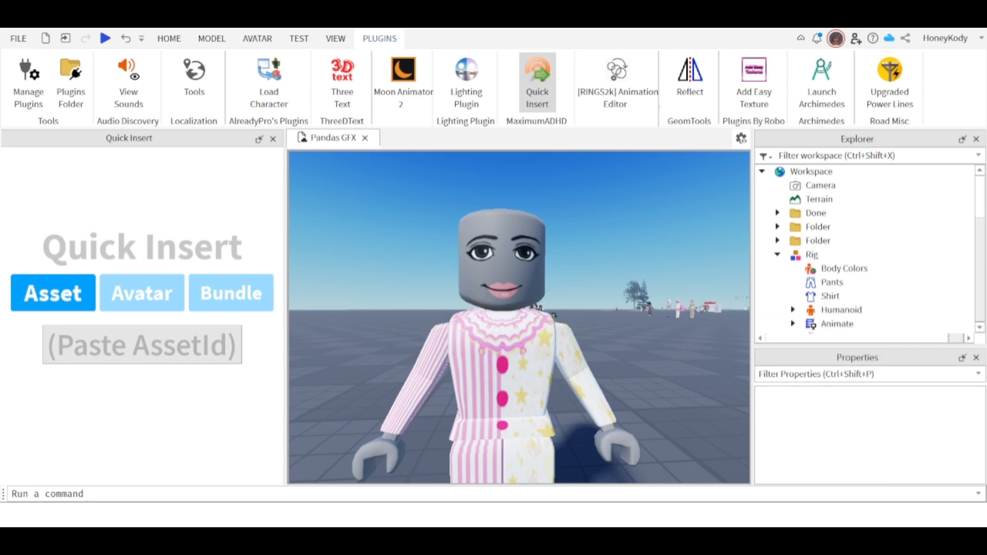
- Insert the Clown face accessory from its copied asset ID and parent it to the Rig
{"action": "key", "text": "ctrl+v"}
{"action": "key", "text": "Return"}
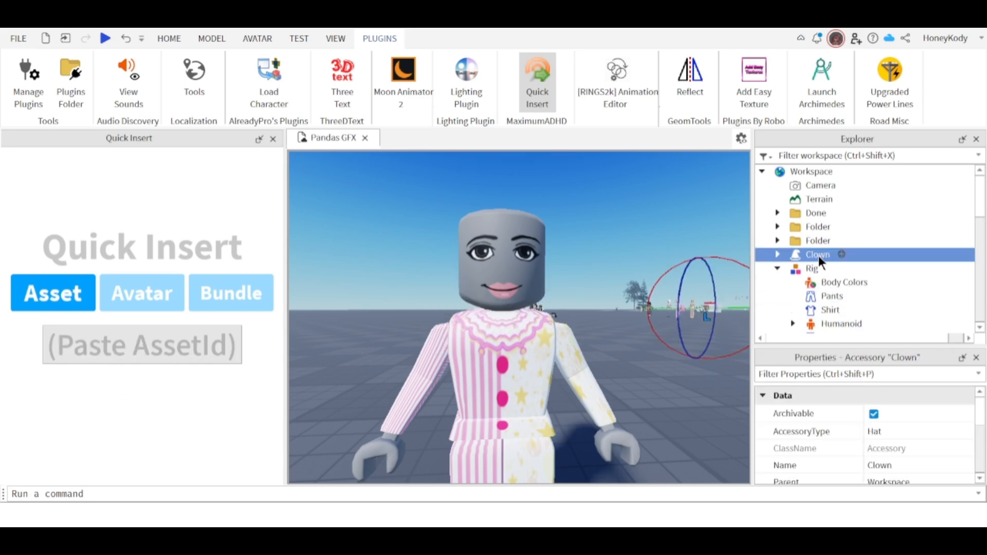
{"action": "left_click_drag", "start_coordinate": [817, 255], "coordinate": [821, 272]}
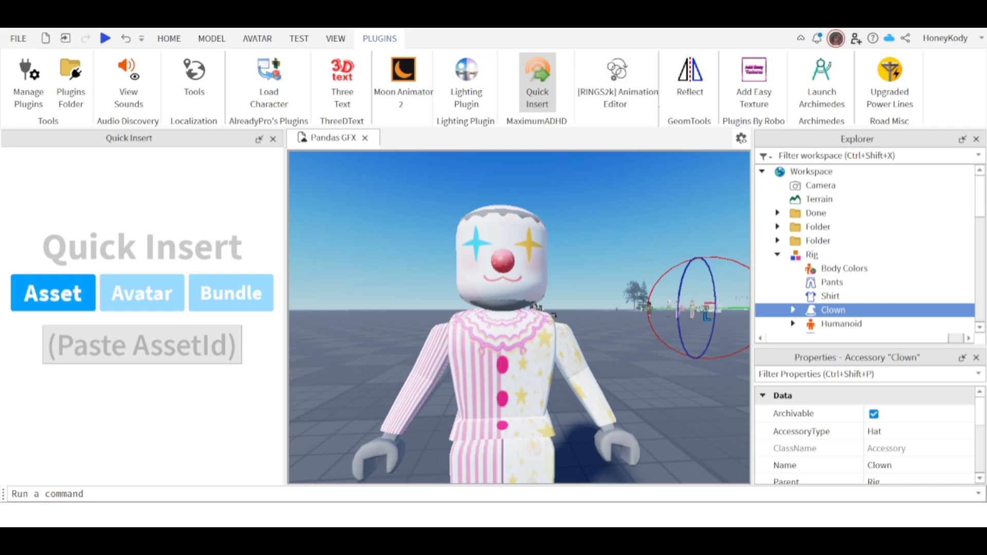
- Insert the clown party hat accessory from its copied asset ID and parent it to the Rig
{"action": "key", "text": "ctrl+v"}
{"action": "key", "text": "Return"}
{"action": "left_click_drag", "start_coordinate": [817, 255], "coordinate": [818, 269]}
{"action": "scroll", "coordinate": [655, 337], "scroll_direction": "down", "scroll_amount": 3}
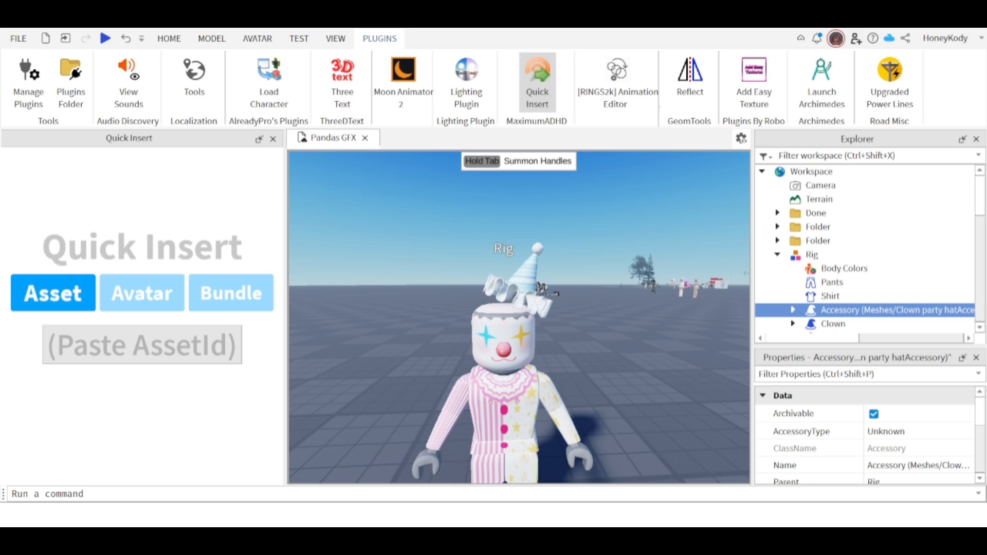
- Insert the Velvet Clown ruffle collar accessory with Quick Insert and parent it to the Rig
{"action": "left_click", "coordinate": [163, 339]}
{"action": "key", "text": "ctrl+v"}
{"action": "key", "text": "Return"}
{"action": "left_click_drag", "start_coordinate": [812, 256], "coordinate": [813, 269]}
{"action": "left_click", "coordinate": [649, 365]}
{"action": "right_click_drag", "start_coordinate": [649, 366], "coordinate": [633, 517]}
{"action": "key", "text": "q"}
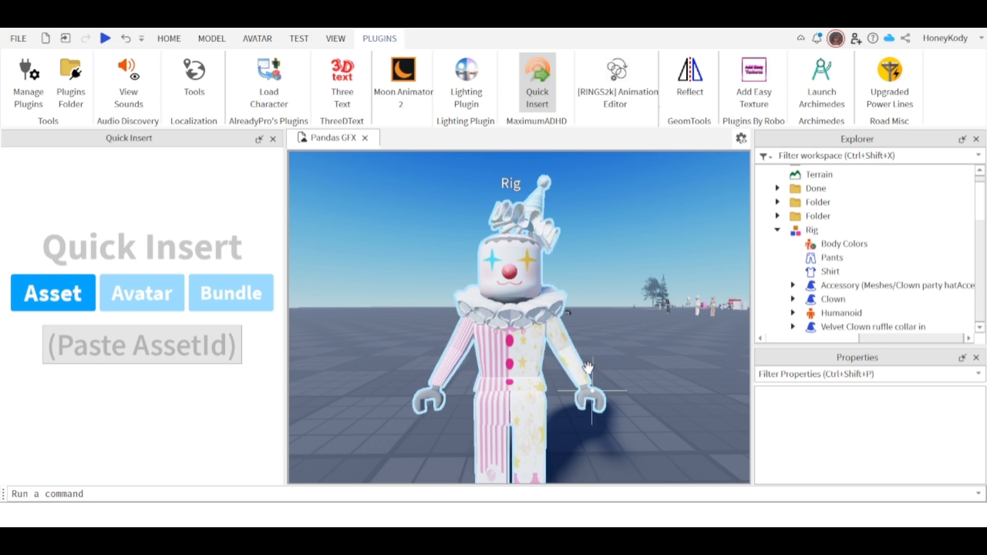
{"action": "left_click", "coordinate": [831, 286]}
{"action": "left_click", "coordinate": [836, 328]}
{"action": "left_click_drag", "start_coordinate": [819, 327], "coordinate": [806, 170]}
{"action": "left_click", "coordinate": [205, 345]}
{"action": "key", "text": "ctrl+v"}
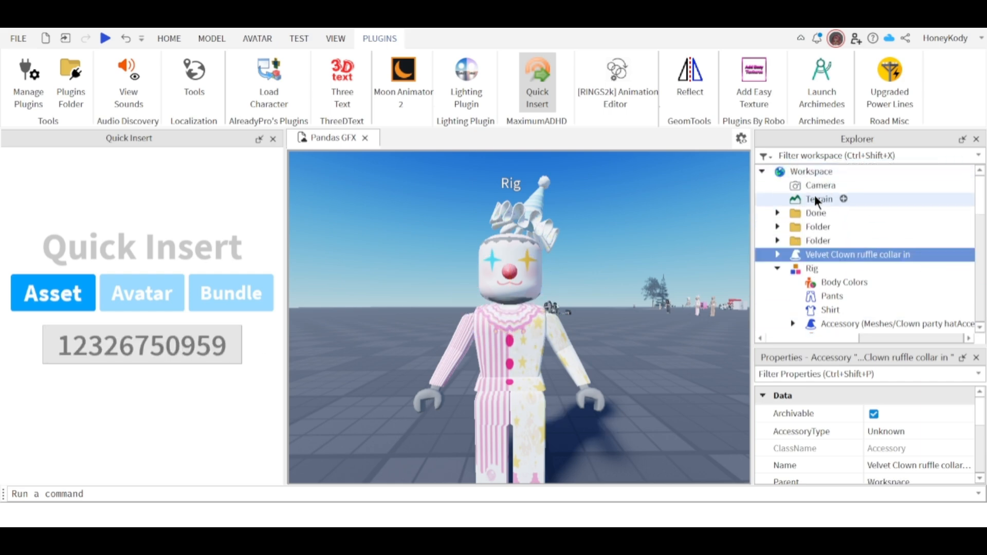
{"action": "left_click_drag", "start_coordinate": [843, 268], "coordinate": [822, 284]}
- Undo the recent accessory changes and delete the MeshPartAccessory hair from the Rig
{"action": "key", "text": "ctrl+z"}
{"action": "key", "text": "ctrl+z"}
{"action": "key", "text": "ctrl+z"}
{"action": "key", "text": "ctrl+z"}
{"action": "key", "text": "ctrl+z"}
{"action": "key", "text": "ctrl+z"}
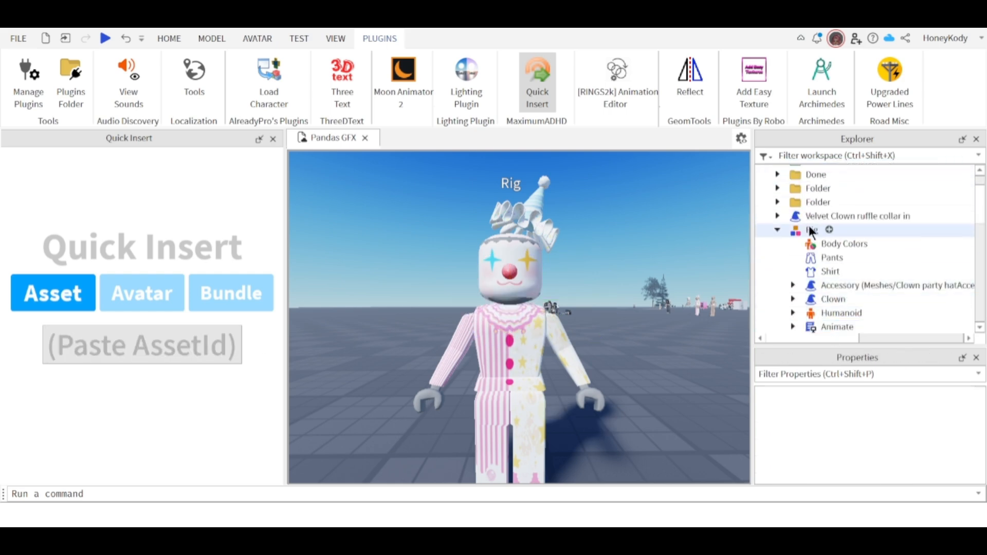
{"action": "scroll", "coordinate": [640, 331], "scroll_direction": "up", "scroll_amount": 5}
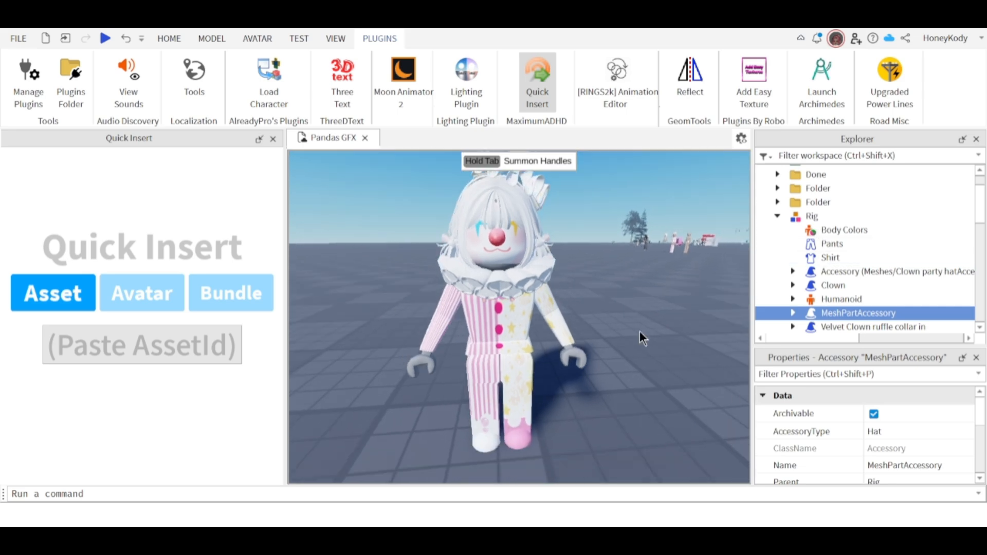
{"action": "key", "text": "Delete"}
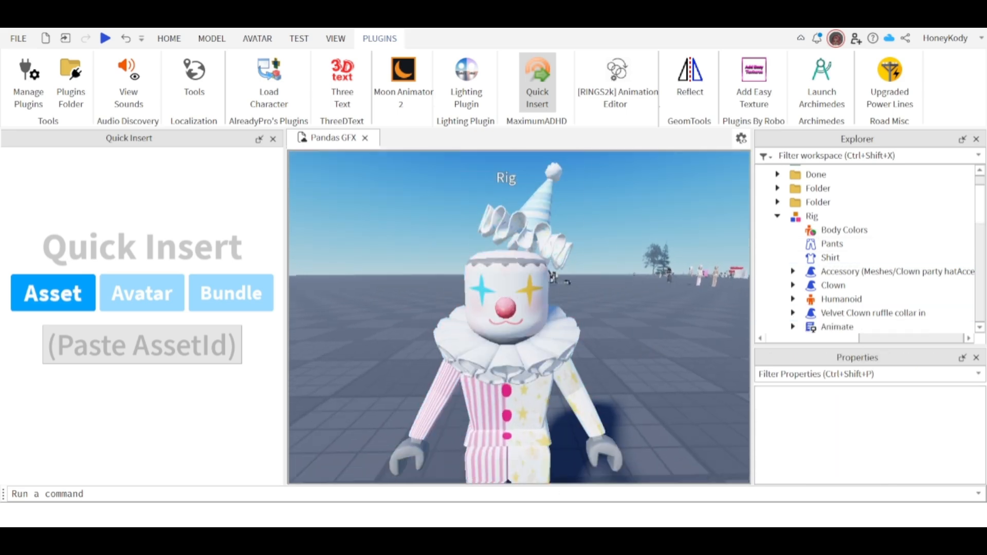
- Try another pasted accessory on the Rig and delete it
{"action": "left_click", "coordinate": [117, 341]}
{"action": "key", "text": "ctrl+v"}
{"action": "left_click_drag", "start_coordinate": [823, 215], "coordinate": [815, 237]}
{"action": "key", "text": "Delete"}
- Try the Mini Twin Pigtails hair on the Rig and delete it
{"action": "left_click", "coordinate": [188, 354]}
{"action": "key", "text": "ctrl+v"}
{"action": "key", "text": "Return"}
{"action": "left_click_drag", "start_coordinate": [828, 215], "coordinate": [819, 230]}
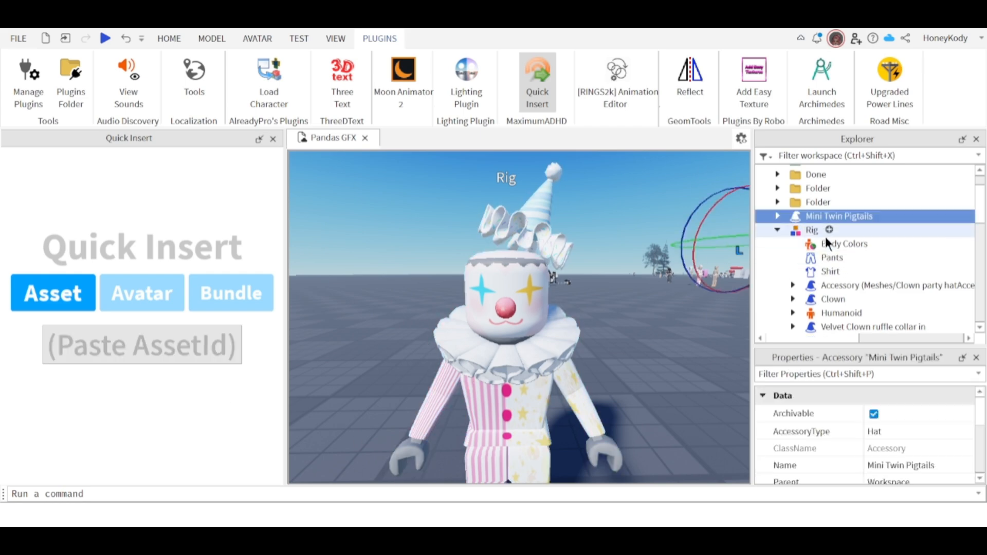
{"action": "right_click_drag", "start_coordinate": [648, 360], "coordinate": [619, 503]}
{"action": "key", "text": "Delete"}
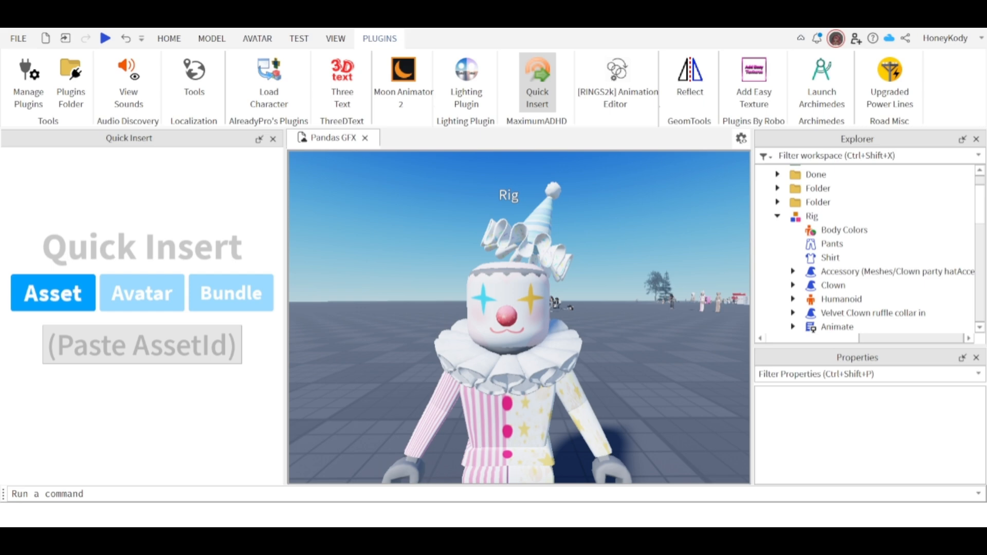
- Insert the white hair, Accessory (MeshPartAccessory), from its copied asset ID and parent it to the Rig
{"action": "left_click", "coordinate": [80, 356]}
{"action": "key", "text": "ctrl+v"}
{"action": "key", "text": "Return"}
{"action": "left_click_drag", "start_coordinate": [843, 216], "coordinate": [817, 229]}
{"action": "right_click_drag", "start_coordinate": [648, 357], "coordinate": [624, 461]}
{"action": "left_click", "coordinate": [638, 390]}
{"action": "scroll", "coordinate": [638, 390], "scroll_direction": "down", "scroll_amount": 2}
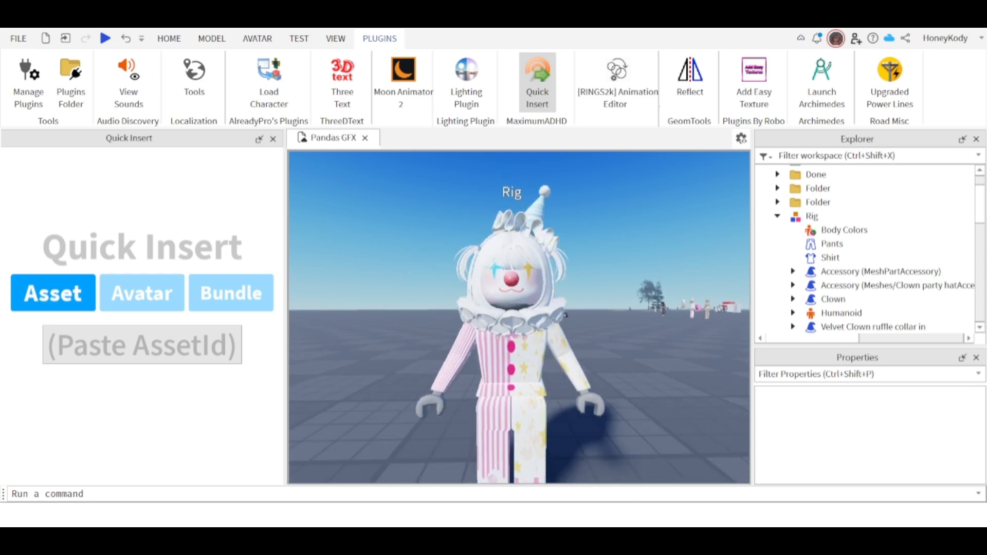
{"action": "scroll", "coordinate": [566, 314], "scroll_direction": "down", "scroll_amount": 3}
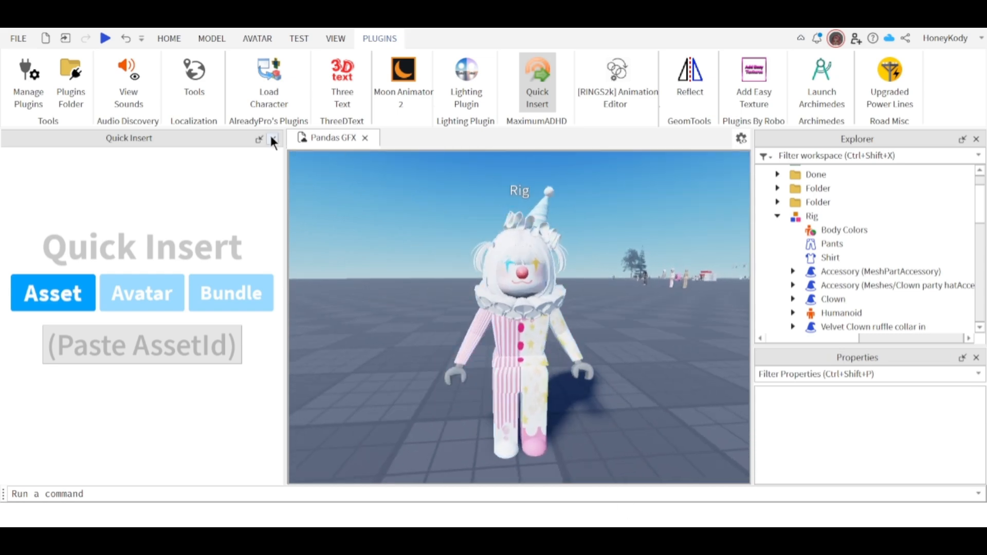
- Close Quick Insert and select the Rig
{"action": "left_click", "coordinate": [273, 139]}
{"action": "scroll", "coordinate": [445, 324], "scroll_direction": "up", "scroll_amount": 2}
{"action": "left_click", "coordinate": [428, 335]}
{"action": "left_click", "coordinate": [169, 39]}
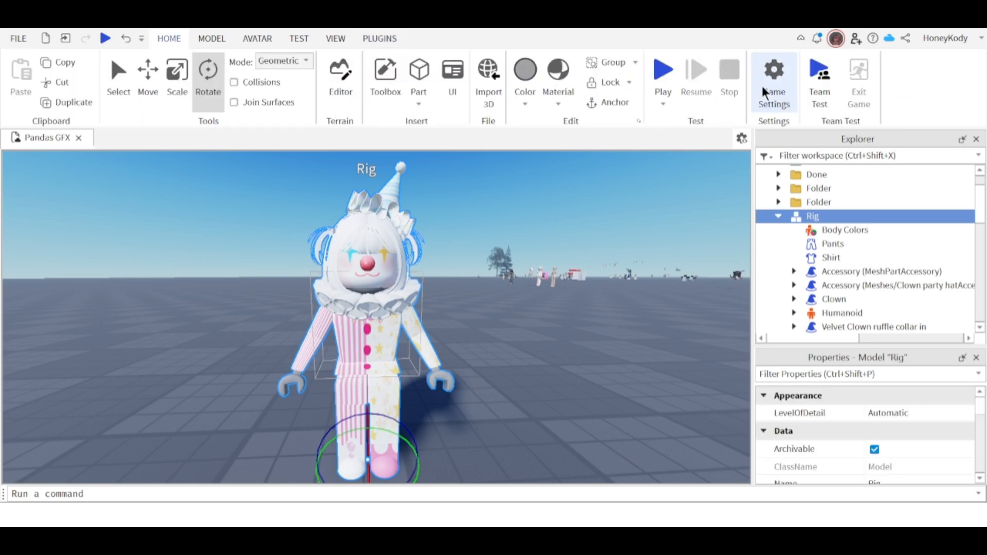
{"action": "left_click", "coordinate": [380, 39]}
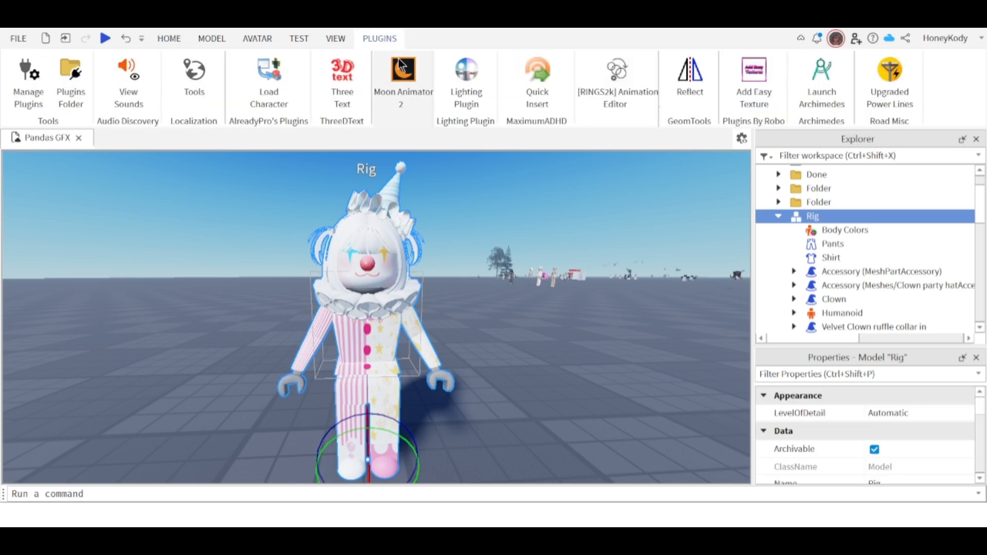
- Set the HeadColor in the Rig's Body Colors to Lily white and recolor the Rig's body white
{"action": "left_click", "coordinate": [833, 230]}
{"action": "left_click", "coordinate": [876, 416]}
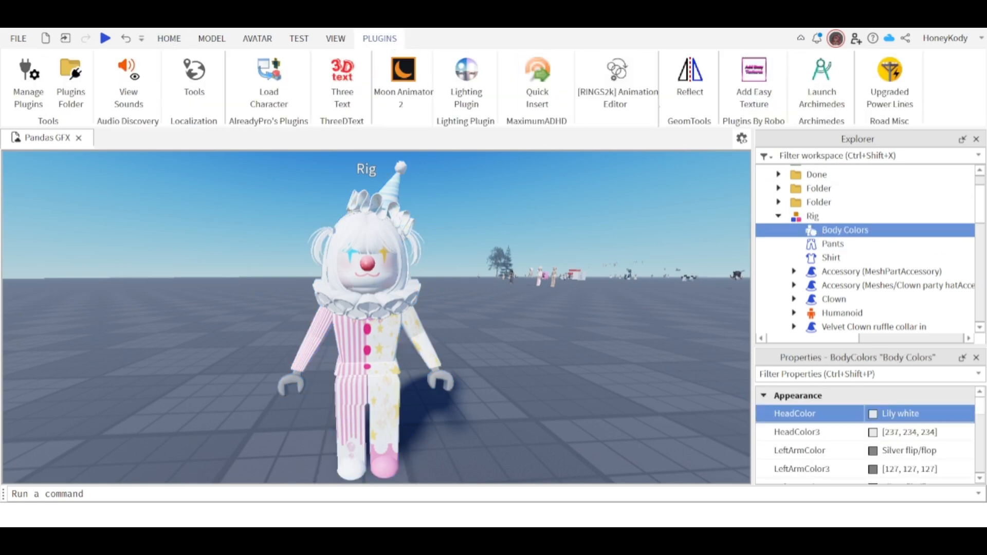
{"action": "scroll", "coordinate": [694, 92], "scroll_direction": "up", "scroll_amount": 5}
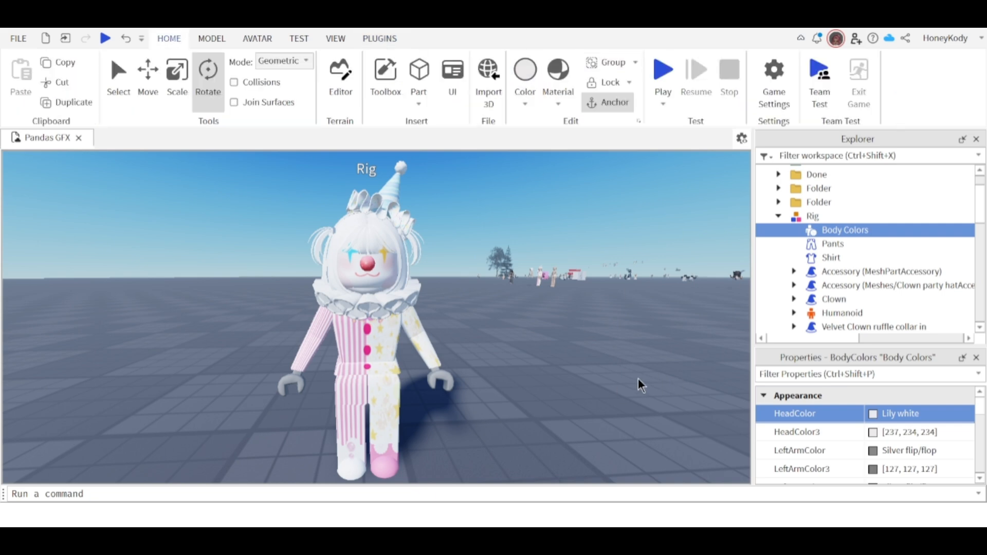
{"action": "left_click", "coordinate": [396, 253]}
{"action": "left_click", "coordinate": [526, 91]}
{"action": "left_click", "coordinate": [570, 355]}
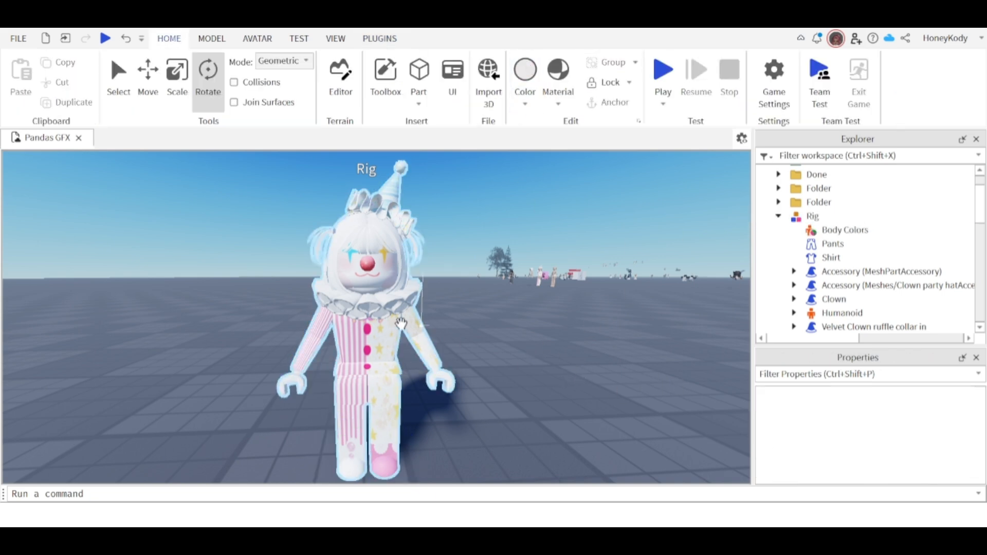
- Open the Rig in the [RINGS2k] Animation Editor, leaving its root part unanchored
{"action": "left_click", "coordinate": [405, 323]}
{"action": "left_click", "coordinate": [382, 38]}
{"action": "left_click", "coordinate": [580, 77]}
{"action": "left_click", "coordinate": [470, 427]}
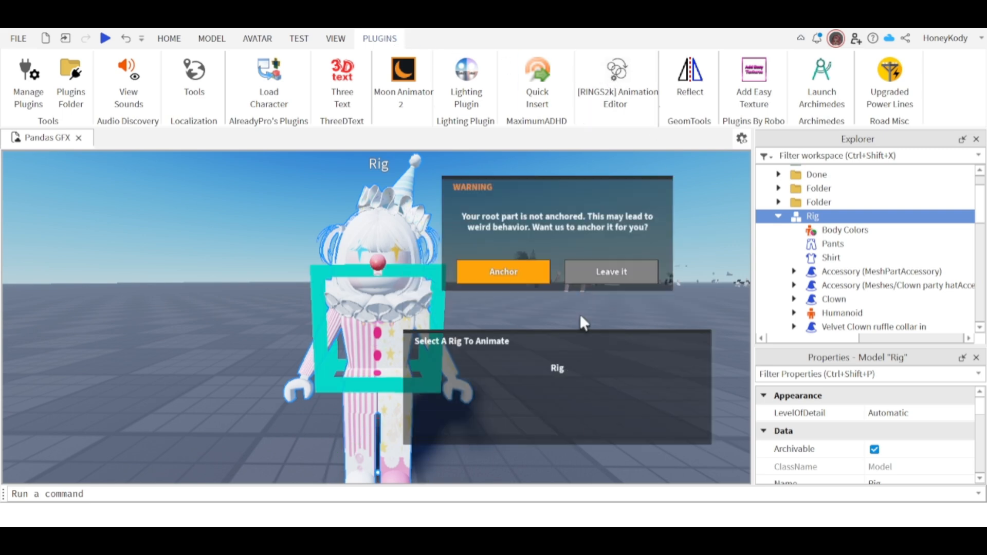
{"action": "left_click", "coordinate": [612, 272]}
{"action": "right_click_drag", "start_coordinate": [489, 380], "coordinate": [484, 350]}
{"action": "scroll", "coordinate": [489, 381], "scroll_direction": "down", "scroll_amount": 1}
- Rotate the Rig's right upper leg forward to raise the knee
{"action": "left_click", "coordinate": [402, 360]}
{"action": "right_click_drag", "start_coordinate": [409, 354], "coordinate": [405, 426]}
{"action": "left_click", "coordinate": [169, 38]}
{"action": "left_click", "coordinate": [422, 424]}
{"action": "key", "text": "q"}
{"action": "left_click", "coordinate": [401, 391]}
{"action": "left_click_drag", "start_coordinate": [478, 348], "coordinate": [457, 283]}
{"action": "right_click_drag", "start_coordinate": [453, 303], "coordinate": [422, 322]}
{"action": "left_click", "coordinate": [386, 397]}
{"action": "left_click_drag", "start_coordinate": [421, 314], "coordinate": [402, 437]}
{"action": "left_click", "coordinate": [364, 383]}
{"action": "mouse_move", "coordinate": [308, 432]}
{"action": "left_mouse_down"}
{"action": "mouse_move", "coordinate": [333, 445]}
{"action": "mouse_move", "coordinate": [309, 432]}
{"action": "left_mouse_up"}
{"action": "right_click_drag", "start_coordinate": [422, 416], "coordinate": [422, 416]}
- Bend the Rig's right lower leg backward at the knee
{"action": "left_click", "coordinate": [386, 424]}
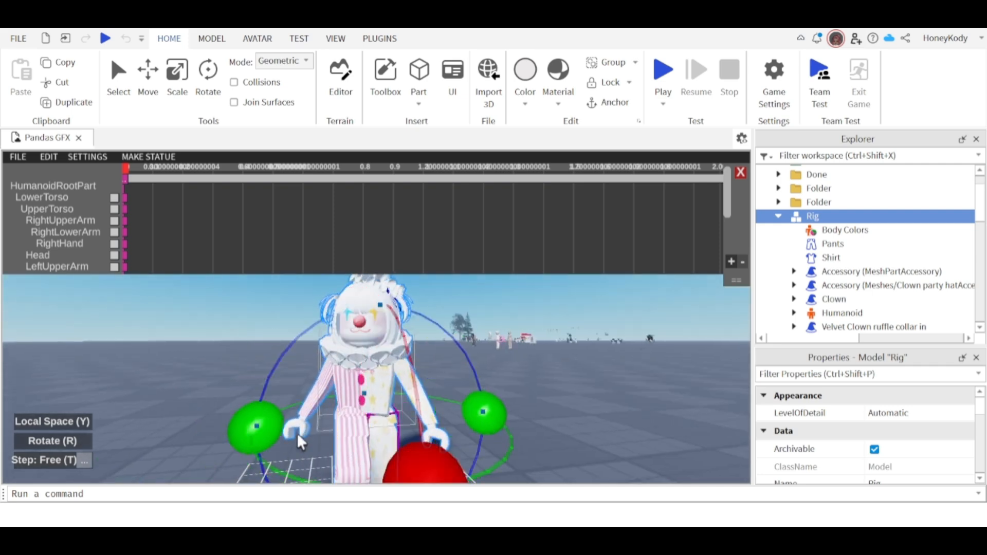
{"action": "right_click_drag", "start_coordinate": [300, 439], "coordinate": [299, 439]}
{"action": "left_click_drag", "start_coordinate": [422, 409], "coordinate": [412, 428]}
{"action": "scroll", "coordinate": [476, 446], "scroll_direction": "down", "scroll_amount": 3}
{"action": "left_click", "coordinate": [441, 417]}
{"action": "right_click_drag", "start_coordinate": [430, 408], "coordinate": [429, 409]}
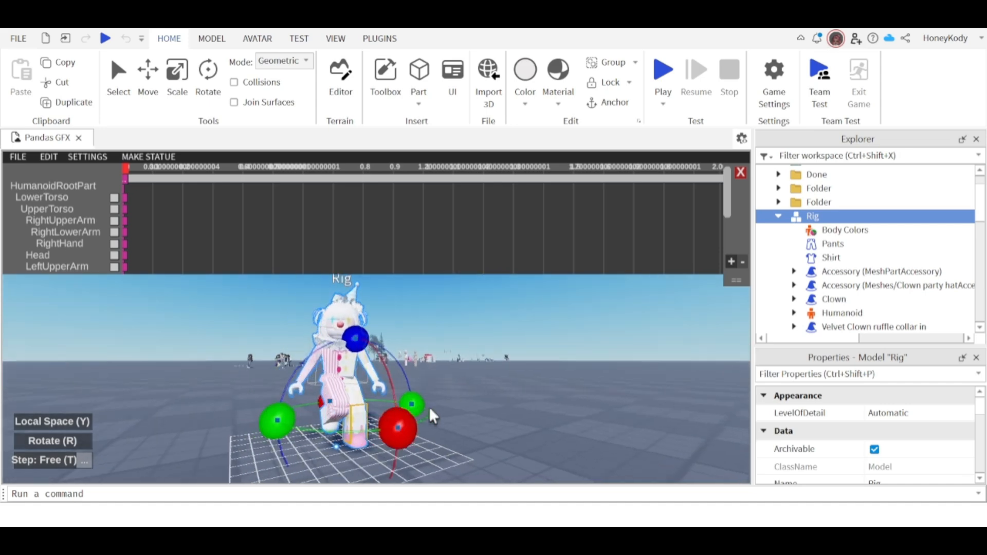
- Adjust the rotation of the Rig's limbs around the standing left leg
{"action": "left_click_drag", "start_coordinate": [432, 430], "coordinate": [412, 364]}
{"action": "right_click_drag", "start_coordinate": [400, 346], "coordinate": [405, 353]}
{"action": "left_click_drag", "start_coordinate": [372, 367], "coordinate": [390, 421]}
{"action": "scroll", "coordinate": [377, 392], "scroll_direction": "up", "scroll_amount": 3}
{"action": "left_click_drag", "start_coordinate": [391, 363], "coordinate": [398, 412]}
{"action": "left_click", "coordinate": [498, 434]}
{"action": "right_click_drag", "start_coordinate": [498, 434], "coordinate": [377, 448]}
- Rotate the Rig's left upper arm to raise the arm forward and outward
{"action": "left_click", "coordinate": [365, 371]}
{"action": "scroll", "coordinate": [456, 400], "scroll_direction": "down", "scroll_amount": 3}
{"action": "right_click_drag", "start_coordinate": [309, 391], "coordinate": [435, 321]}
{"action": "scroll", "coordinate": [435, 320], "scroll_direction": "down", "scroll_amount": 2}
{"action": "key", "text": "e"}
{"action": "key", "text": "w"}
{"action": "right_click_drag", "start_coordinate": [373, 473], "coordinate": [469, 421]}
{"action": "left_click", "coordinate": [469, 421]}
{"action": "scroll", "coordinate": [466, 399], "scroll_direction": "down", "scroll_amount": 3}
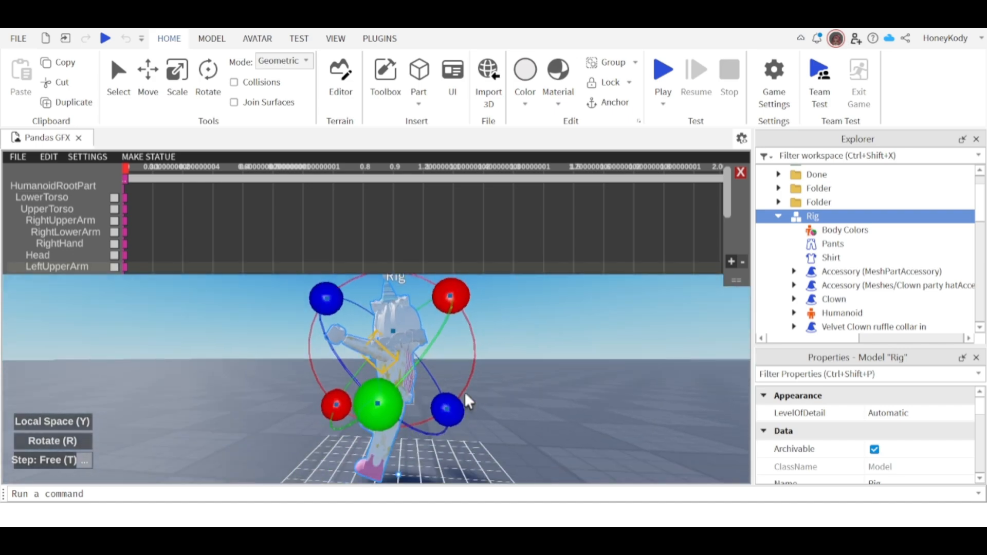
{"action": "left_click_drag", "start_coordinate": [334, 406], "coordinate": [313, 368]}
{"action": "right_click_drag", "start_coordinate": [313, 368], "coordinate": [297, 446]}
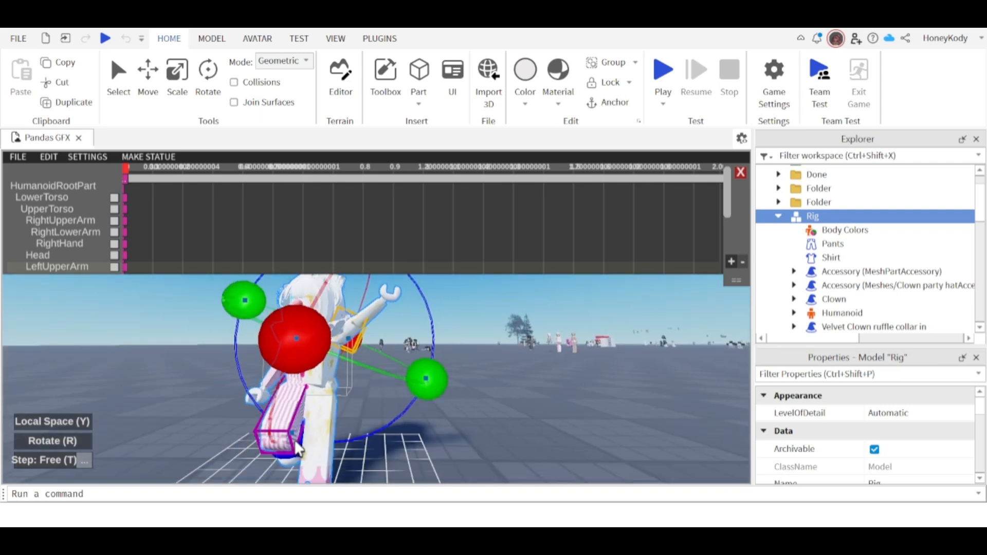
- Rotate the Rig's right upper arm to raise the arm out to the side
{"action": "left_click_drag", "start_coordinate": [262, 423], "coordinate": [323, 413]}
{"action": "mouse_move", "coordinate": [322, 412]}
{"action": "right_mouse_down"}
{"action": "mouse_move", "coordinate": [362, 406]}
{"action": "mouse_move", "coordinate": [315, 411]}
{"action": "right_mouse_up"}
{"action": "left_click_drag", "start_coordinate": [315, 411], "coordinate": [338, 348]}
{"action": "right_click_drag", "start_coordinate": [339, 350], "coordinate": [450, 399]}
{"action": "left_click", "coordinate": [403, 329]}
{"action": "scroll", "coordinate": [398, 334], "scroll_direction": "down", "scroll_amount": 3}
{"action": "left_click_drag", "start_coordinate": [450, 399], "coordinate": [424, 419]}
- Bend the Rig's right lower arm upward at the elbow so the hand points up
{"action": "left_click", "coordinate": [515, 423]}
{"action": "right_click_drag", "start_coordinate": [424, 419], "coordinate": [374, 410]}
{"action": "left_click", "coordinate": [317, 386]}
{"action": "scroll", "coordinate": [255, 339], "scroll_direction": "down", "scroll_amount": 2}
{"action": "left_click", "coordinate": [284, 340]}
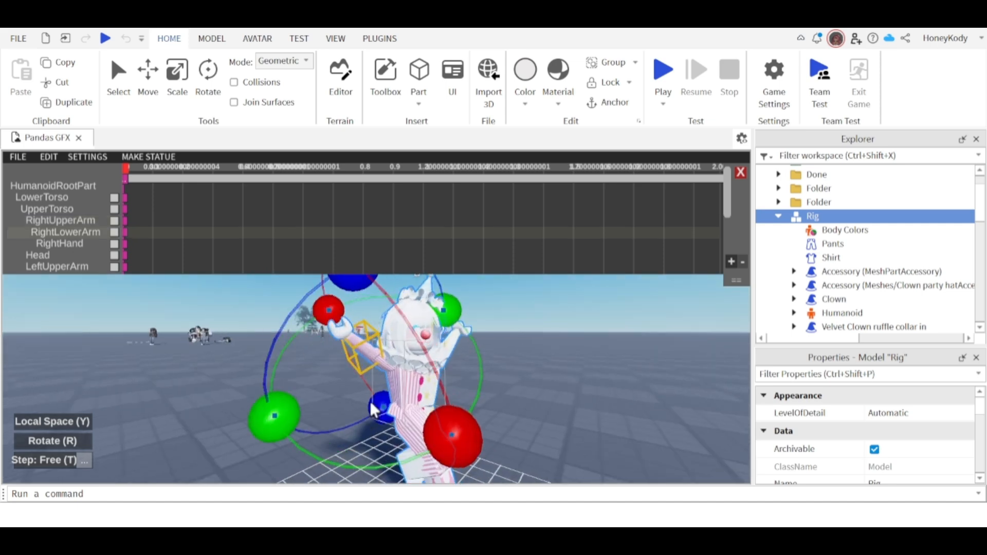
{"action": "left_click", "coordinate": [354, 315]}
{"action": "right_click_drag", "start_coordinate": [354, 314], "coordinate": [319, 355]}
{"action": "left_click", "coordinate": [477, 389]}
{"action": "left_click", "coordinate": [319, 354]}
- Adjust the bend of the Rig's left lower arm so the forearm extends outward
{"action": "scroll", "coordinate": [319, 355], "scroll_direction": "down", "scroll_amount": 1}
{"action": "key", "text": "d"}
{"action": "left_click", "coordinate": [425, 359]}
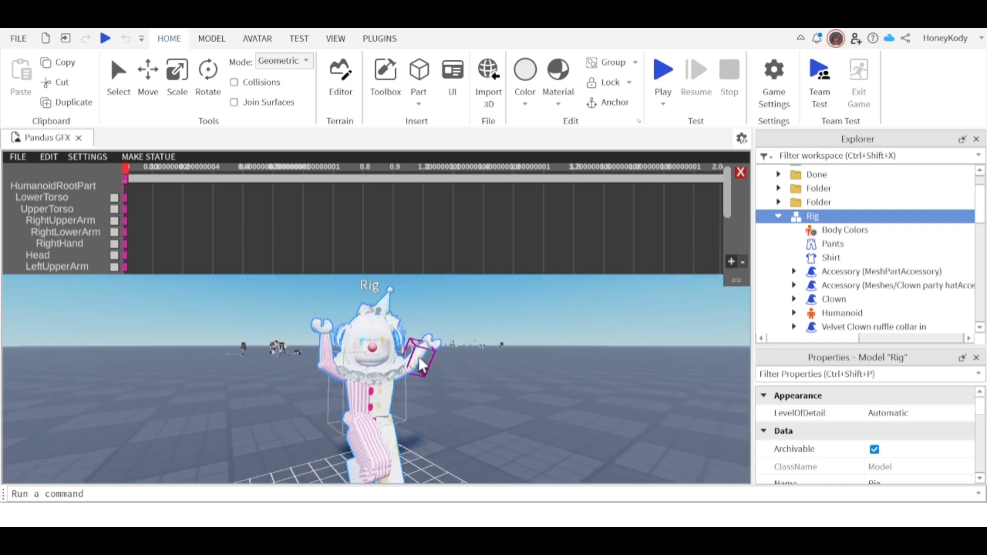
{"action": "left_click", "coordinate": [319, 381]}
{"action": "right_click_drag", "start_coordinate": [318, 381], "coordinate": [368, 363]}
{"action": "left_click", "coordinate": [368, 364]}
{"action": "left_click_drag", "start_coordinate": [467, 409], "coordinate": [465, 423]}
{"action": "left_click", "coordinate": [500, 423]}
{"action": "right_click_drag", "start_coordinate": [500, 423], "coordinate": [499, 386]}
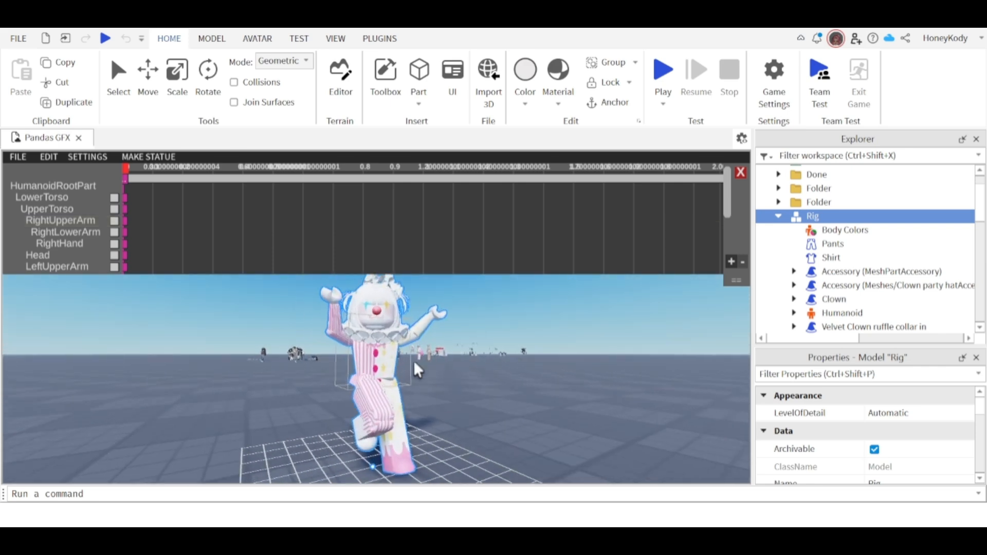
- Tilt the Rig's head sideways
{"action": "left_click", "coordinate": [360, 355]}
{"action": "right_click_drag", "start_coordinate": [392, 440], "coordinate": [396, 440]}
{"action": "left_click_drag", "start_coordinate": [308, 454], "coordinate": [285, 451]}
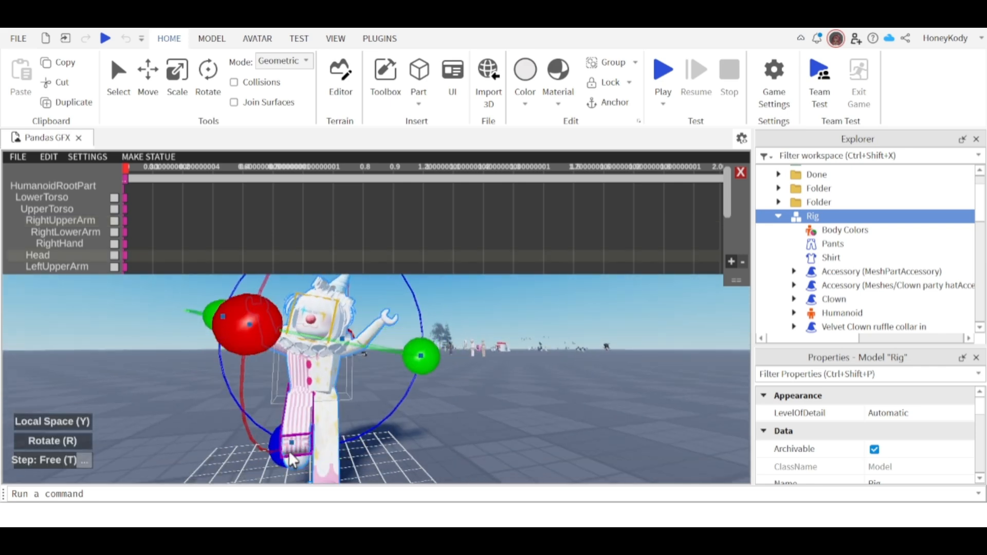
{"action": "left_click", "coordinate": [502, 434]}
{"action": "right_click_drag", "start_coordinate": [502, 434], "coordinate": [502, 457]}
- Adjust the rotation of the Rig's upper torso
{"action": "left_click", "coordinate": [411, 382]}
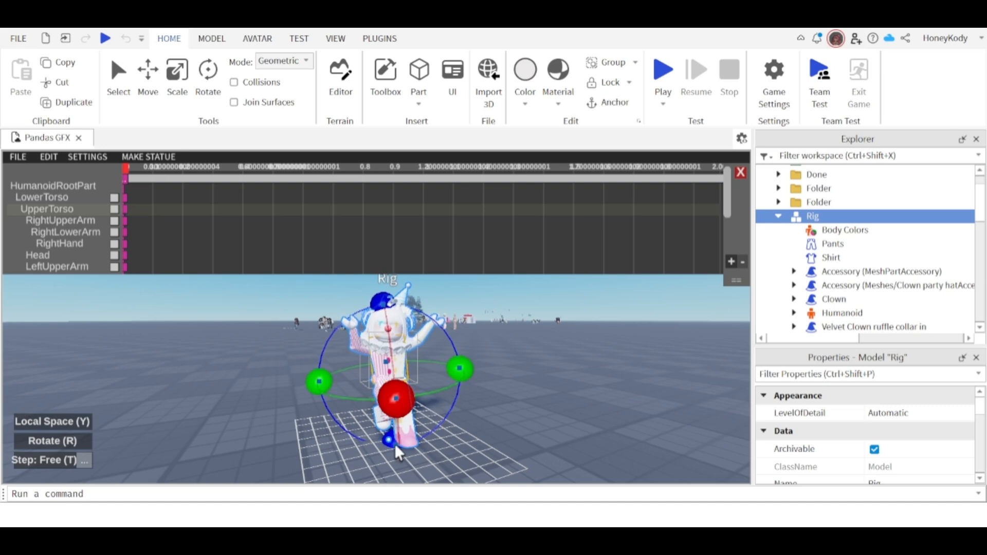
{"action": "left_click", "coordinate": [392, 345]}
{"action": "left_click", "coordinate": [489, 414]}
{"action": "scroll", "coordinate": [488, 414], "scroll_direction": "up", "scroll_amount": 3}
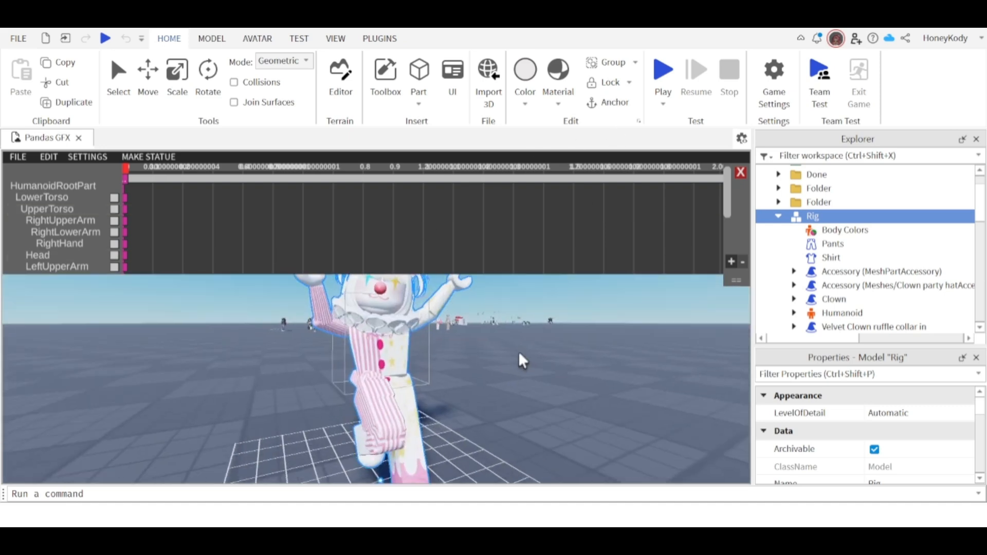
- Close the animation editor, accepting the loss of unsaved progress
{"action": "left_click", "coordinate": [740, 172]}
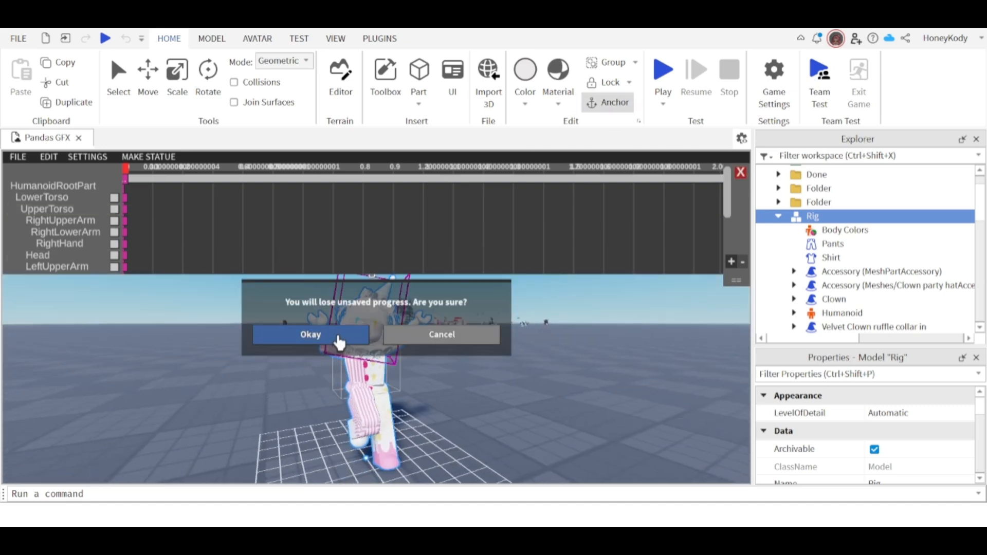
{"action": "left_click", "coordinate": [319, 335]}
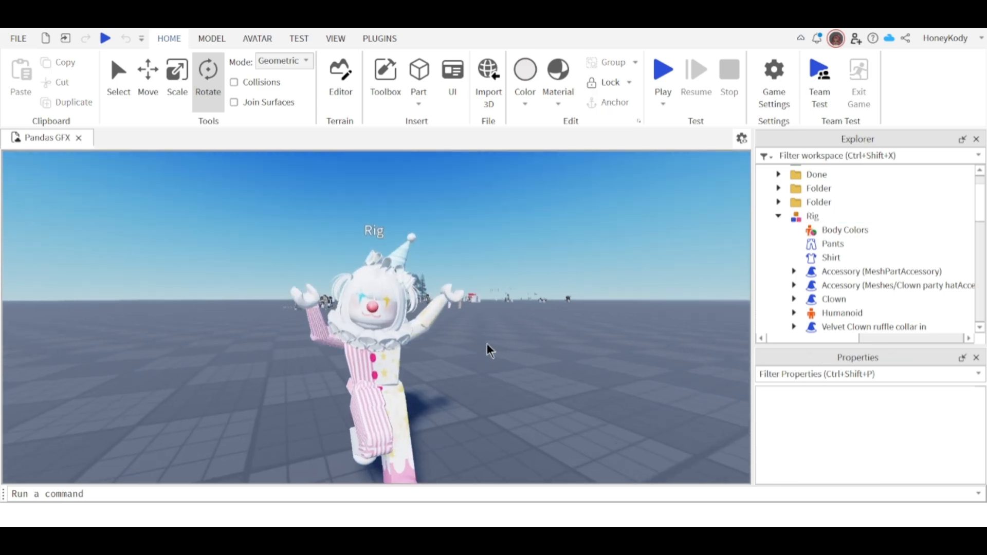
{"action": "right_click_drag", "start_coordinate": [487, 344], "coordinate": [535, 326]}
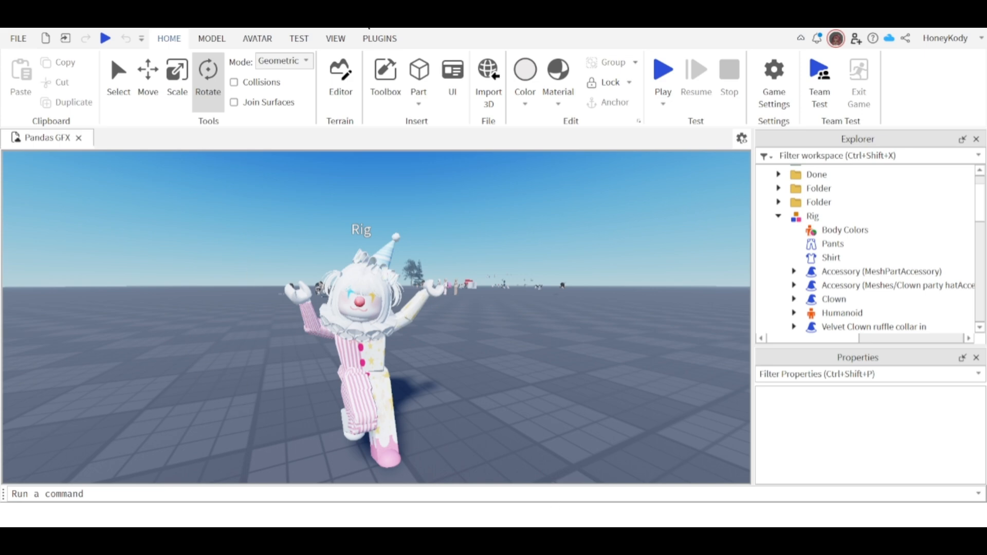
- Insert the confetti accessory by its asset ID with Quick Insert and place it in the Rig model
{"action": "left_click", "coordinate": [380, 38]}
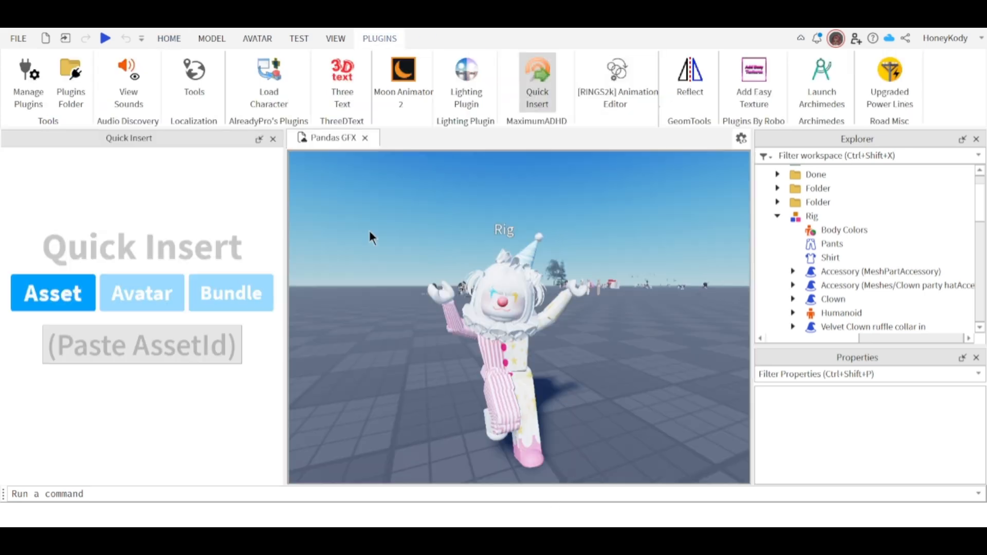
{"action": "key", "text": "ctrl+v"}
{"action": "left_click_drag", "start_coordinate": [813, 253], "coordinate": [815, 268]}
{"action": "right_click_drag", "start_coordinate": [671, 350], "coordinate": [650, 353]}
- Rotate the confetti accessory around the Rig's head
{"action": "left_click", "coordinate": [845, 327]}
{"action": "left_click", "coordinate": [171, 39]}
{"action": "left_click", "coordinate": [205, 40]}
{"action": "left_click", "coordinate": [171, 39]}
{"action": "scroll", "coordinate": [650, 352], "scroll_direction": "down", "scroll_amount": 3}
{"action": "left_click", "coordinate": [650, 352]}
{"action": "left_click", "coordinate": [834, 327]}
{"action": "key", "text": "w"}
{"action": "scroll", "coordinate": [838, 278], "scroll_direction": "down", "scroll_amount": 2}
{"action": "left_click", "coordinate": [839, 250]}
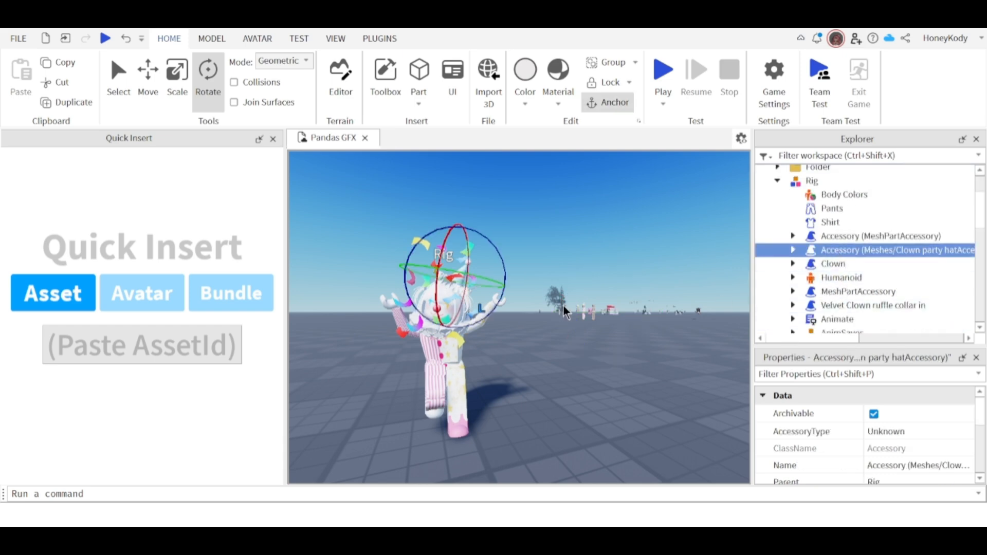
{"action": "scroll", "coordinate": [564, 307], "scroll_direction": "up", "scroll_amount": 3}
{"action": "left_click_drag", "start_coordinate": [504, 288], "coordinate": [507, 291]}
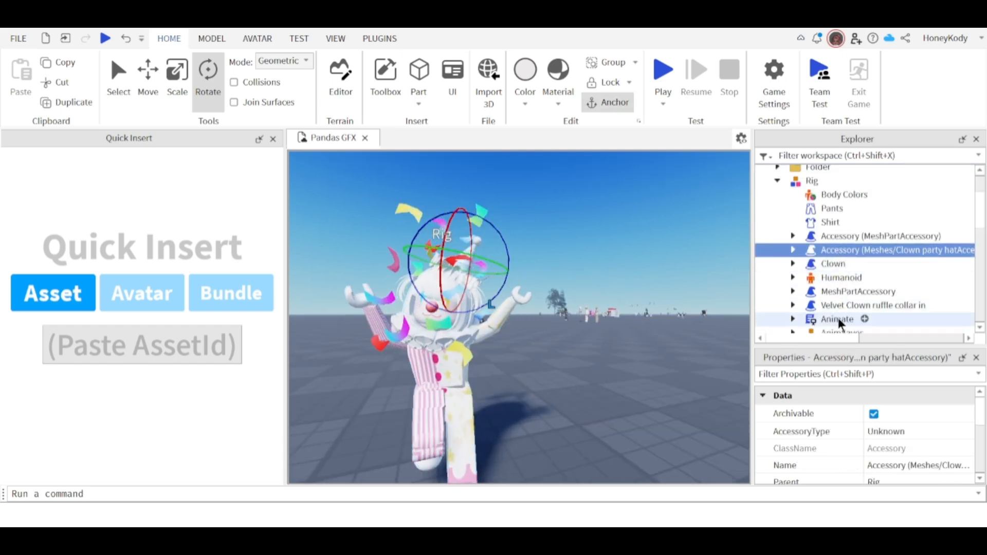
{"action": "left_click", "coordinate": [844, 292]}
{"action": "left_click_drag", "start_coordinate": [479, 321], "coordinate": [418, 346]}
{"action": "right_click_drag", "start_coordinate": [553, 346], "coordinate": [554, 341]}
{"action": "left_click_drag", "start_coordinate": [463, 277], "coordinate": [447, 272]}
{"action": "right_click_drag", "start_coordinate": [447, 273], "coordinate": [354, 296]}
- Enlarge the confetti accessory around the Rig's head with move snapping turned off, and close Quick Insert
{"action": "left_click", "coordinate": [177, 85]}
{"action": "key", "text": "a"}
{"action": "left_click_drag", "start_coordinate": [503, 264], "coordinate": [483, 267]}
{"action": "left_click", "coordinate": [221, 40]}
{"action": "left_click", "coordinate": [268, 79]}
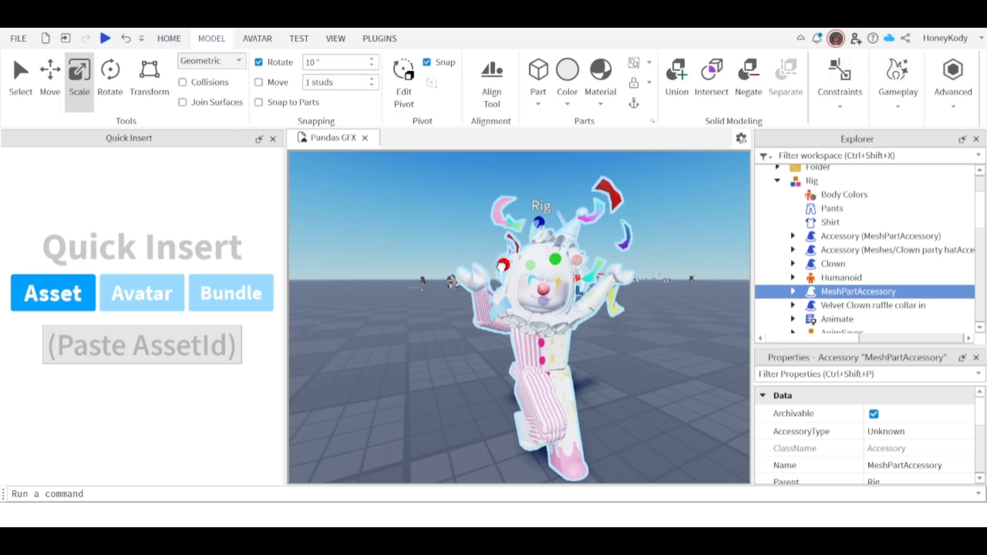
{"action": "key", "text": "d"}
{"action": "left_click_drag", "start_coordinate": [427, 220], "coordinate": [431, 222]}
{"action": "left_click", "coordinate": [649, 353]}
{"action": "scroll", "coordinate": [649, 352], "scroll_direction": "down", "scroll_amount": 2}
{"action": "left_click", "coordinate": [273, 139]}
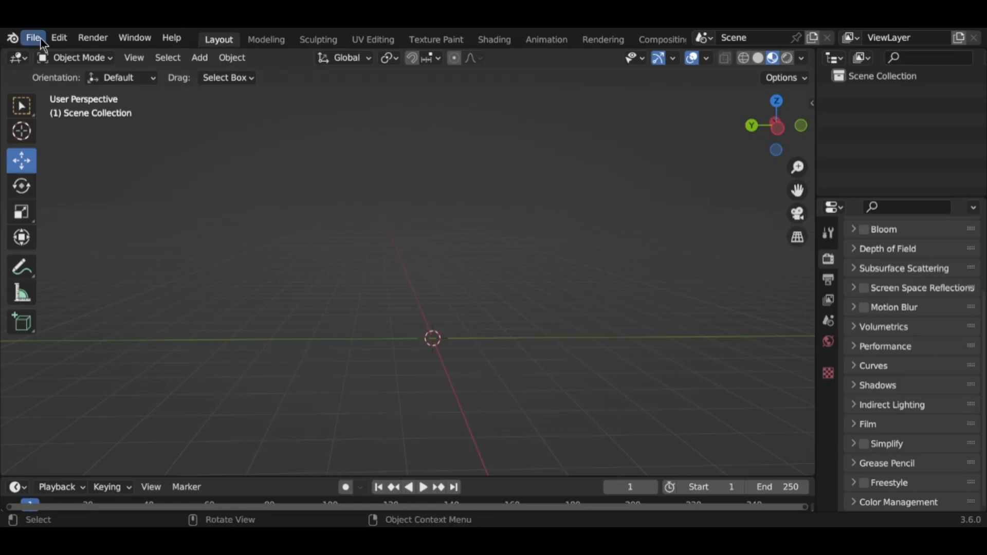
- Switch to Blender and import the exported clown model
{"action": "left_click", "coordinate": [34, 38]}
{"action": "mouse_move", "coordinate": [69, 240]}
{"action": "left_click", "coordinate": [305, 433]}
{"action": "middle_click_drag", "start_coordinate": [252, 288], "coordinate": [665, 286]}
- Move the clown model to the world centre with Set Origin, Geometry to Origin
{"action": "left_click", "coordinate": [402, 196]}
{"action": "left_click", "coordinate": [401, 195]}
{"action": "right_click", "coordinate": [398, 196]}
{"action": "mouse_move", "coordinate": [398, 196]}
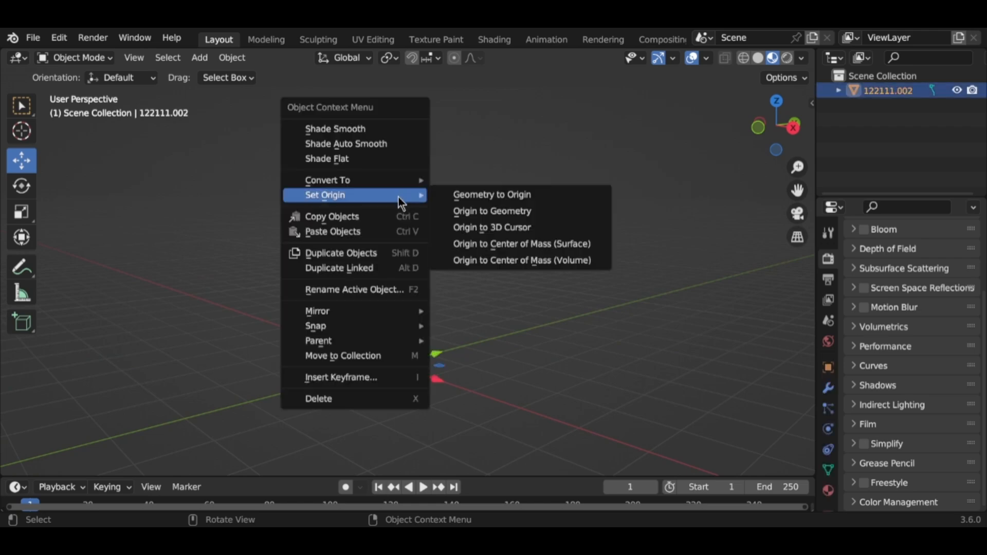
{"action": "left_click", "coordinate": [462, 195]}
- Add a camera and move it out in front of the clown
{"action": "scroll", "coordinate": [420, 324], "scroll_direction": "up", "scroll_amount": 2}
{"action": "middle_click_drag", "start_coordinate": [420, 324], "coordinate": [718, 291]}
{"action": "scroll", "coordinate": [710, 272], "scroll_direction": "down", "scroll_amount": 5}
{"action": "left_click", "coordinate": [207, 59]}
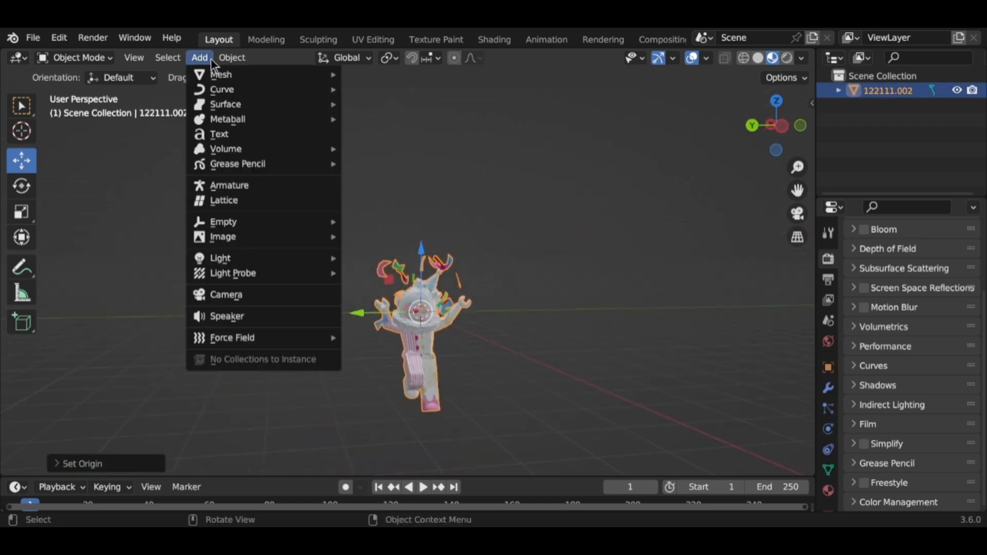
{"action": "left_click", "coordinate": [226, 295]}
{"action": "middle_click_drag", "start_coordinate": [391, 285], "coordinate": [545, 313]}
{"action": "left_click_drag", "start_coordinate": [341, 304], "coordinate": [529, 293]}
{"action": "middle_click_drag", "start_coordinate": [529, 293], "coordinate": [765, 189]}
{"action": "middle_click_drag", "start_coordinate": [530, 229], "coordinate": [483, 283]}
- Rotate the camera toward the clown and view the scene through it
{"action": "left_click", "coordinate": [22, 186]}
{"action": "left_click_drag", "start_coordinate": [407, 218], "coordinate": [422, 221]}
{"action": "left_click", "coordinate": [797, 214]}
{"action": "scroll", "coordinate": [409, 286], "scroll_direction": "down", "scroll_amount": 2}
{"action": "scroll", "coordinate": [410, 286], "scroll_direction": "up", "scroll_amount": 2}
- Rotate the clown model so it leans diagonally in the camera frame
{"action": "left_click", "coordinate": [402, 307]}
{"action": "left_click_drag", "start_coordinate": [379, 269], "coordinate": [389, 277]}
{"action": "left_click_drag", "start_coordinate": [372, 321], "coordinate": [391, 329]}
{"action": "left_click_drag", "start_coordinate": [440, 231], "coordinate": [404, 245]}
- Scale the clown model to fill the camera frame and shift it slightly upward
{"action": "left_click", "coordinate": [28, 166]}
{"action": "key", "text": "s"}
{"action": "left_click", "coordinate": [535, 238]}
{"action": "key", "text": "s"}
{"action": "left_click", "coordinate": [513, 246]}
{"action": "left_click_drag", "start_coordinate": [416, 184], "coordinate": [418, 180]}
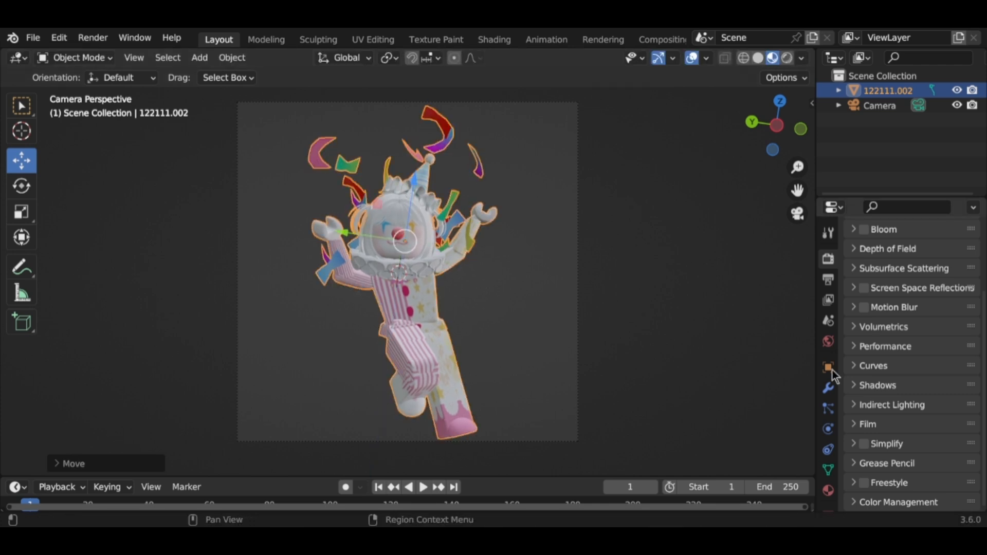
- Set the Handle1Mtl.002 material's Metallic to 0.207 and Roughness to 0.478
{"action": "left_click", "coordinate": [827, 491]}
{"action": "scroll", "coordinate": [569, 324], "scroll_direction": "up", "scroll_amount": 3}
{"action": "scroll", "coordinate": [907, 268], "scroll_direction": "up", "scroll_amount": 4}
{"action": "scroll", "coordinate": [899, 386], "scroll_direction": "down", "scroll_amount": 10}
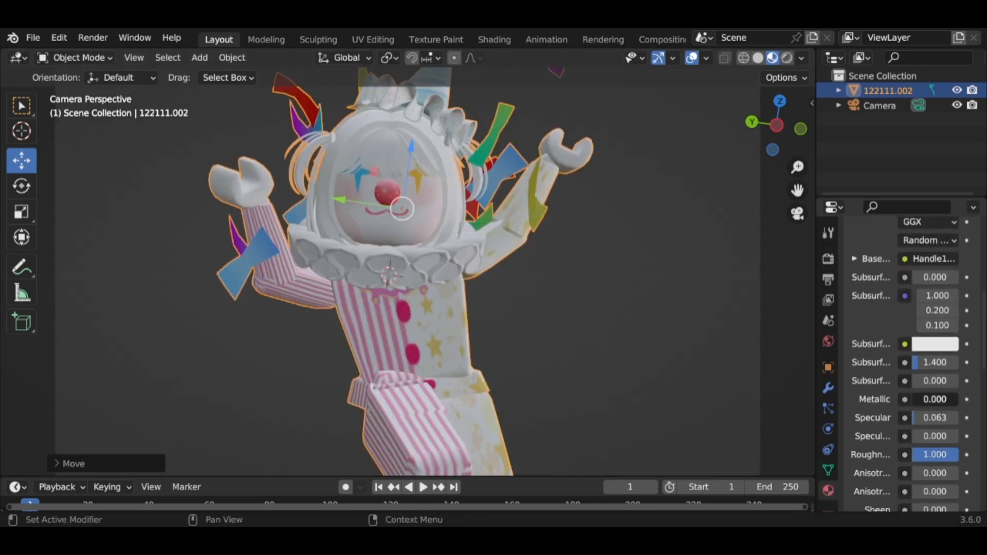
{"action": "left_click_drag", "start_coordinate": [920, 400], "coordinate": [941, 399]}
{"action": "left_click_drag", "start_coordinate": [941, 455], "coordinate": [917, 455]}
{"action": "left_click_drag", "start_coordinate": [941, 400], "coordinate": [929, 400]}
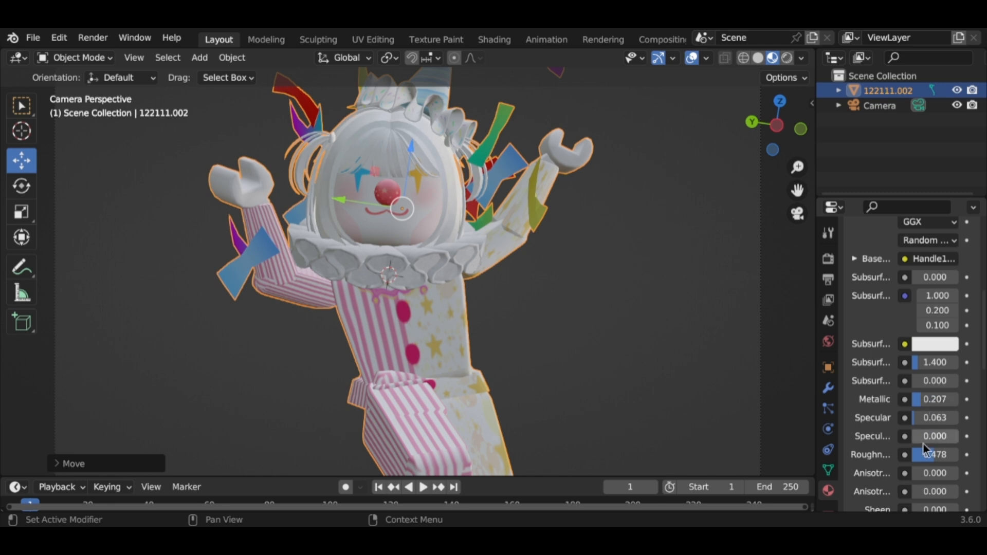
- Give the Handle2Mtl.002 material a low Metallic value and set its Roughness to 0.283
{"action": "scroll", "coordinate": [889, 277], "scroll_direction": "up", "scroll_amount": 6}
{"action": "left_click", "coordinate": [890, 275]}
{"action": "scroll", "coordinate": [888, 374], "scroll_direction": "down", "scroll_amount": 7}
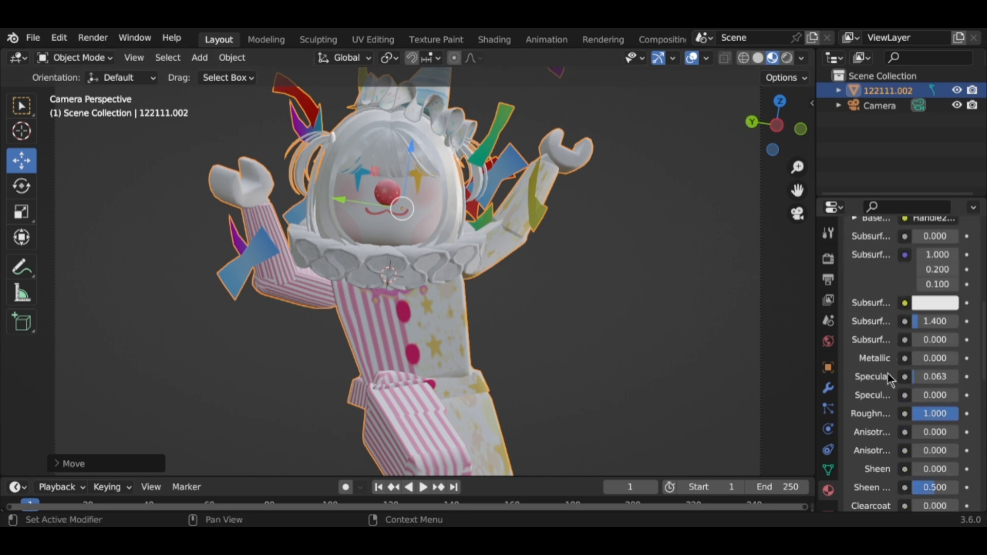
{"action": "left_click_drag", "start_coordinate": [940, 413], "coordinate": [914, 413]}
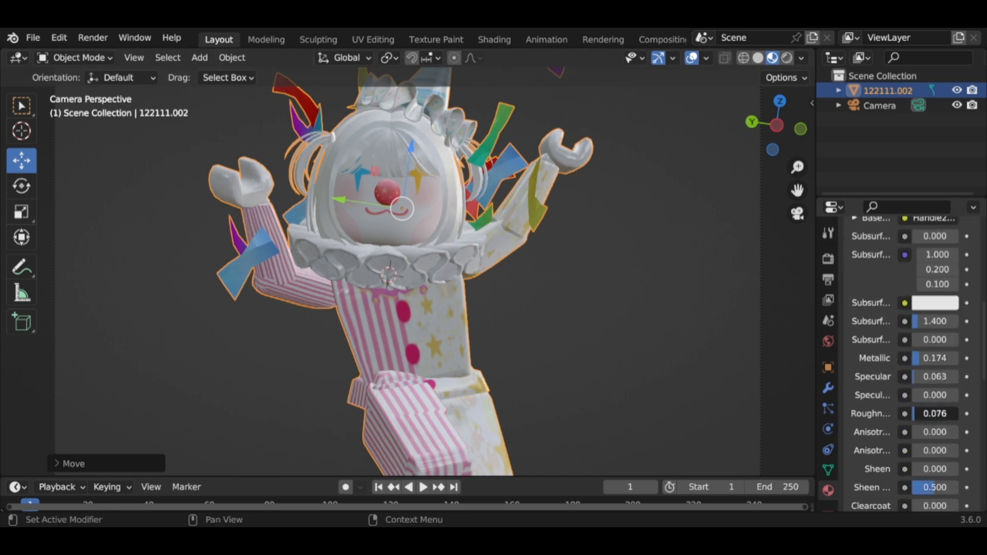
{"action": "left_click_drag", "start_coordinate": [921, 360], "coordinate": [927, 360]}
{"action": "left_click_drag", "start_coordinate": [927, 414], "coordinate": [938, 415]}
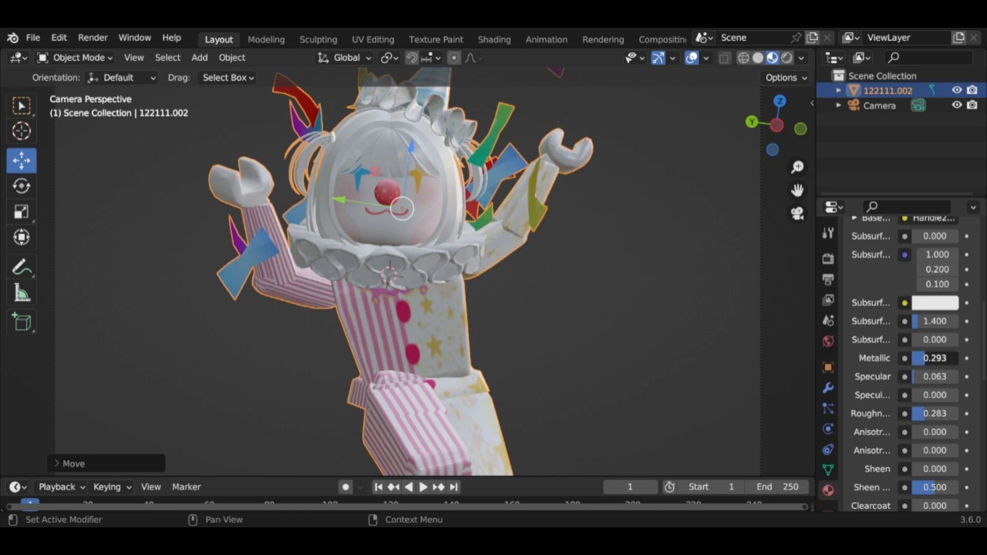
{"action": "left_click_drag", "start_coordinate": [926, 358], "coordinate": [919, 358]}
- Set the Handle4Mtl.001 material's Metallic to 0.217 and Roughness to 0.391
{"action": "scroll", "coordinate": [892, 359], "scroll_direction": "up", "scroll_amount": 14}
{"action": "left_click", "coordinate": [883, 292]}
{"action": "scroll", "coordinate": [901, 360], "scroll_direction": "down", "scroll_amount": 17}
{"action": "left_click_drag", "start_coordinate": [925, 297], "coordinate": [940, 297]}
{"action": "left_click_drag", "start_coordinate": [938, 353], "coordinate": [906, 353]}
- Leave the camera view and switch the viewport to rendered shading
{"action": "mouse_move", "coordinate": [617, 316]}
{"action": "middle_mouse_down"}
{"action": "mouse_move", "coordinate": [578, 337]}
{"action": "mouse_move", "coordinate": [647, 255]}
{"action": "mouse_move", "coordinate": [540, 298]}
{"action": "mouse_move", "coordinate": [642, 288]}
{"action": "middle_mouse_up"}
{"action": "scroll", "coordinate": [579, 336], "scroll_direction": "down", "scroll_amount": 3}
{"action": "left_click", "coordinate": [777, 126]}
{"action": "scroll", "coordinate": [643, 288], "scroll_direction": "up", "scroll_amount": 3}
{"action": "left_click", "coordinate": [787, 58]}
{"action": "mouse_move", "coordinate": [502, 355]}
{"action": "middle_mouse_down"}
{"action": "mouse_move", "coordinate": [477, 356]}
{"action": "mouse_move", "coordinate": [450, 335]}
{"action": "mouse_move", "coordinate": [543, 337]}
{"action": "mouse_move", "coordinate": [525, 333]}
{"action": "mouse_move", "coordinate": [513, 353]}
{"action": "middle_mouse_up"}
{"action": "left_click", "coordinate": [477, 356]}
{"action": "scroll", "coordinate": [477, 356], "scroll_direction": "up", "scroll_amount": 3}
{"action": "scroll", "coordinate": [543, 337], "scroll_direction": "down", "scroll_amount": 8}
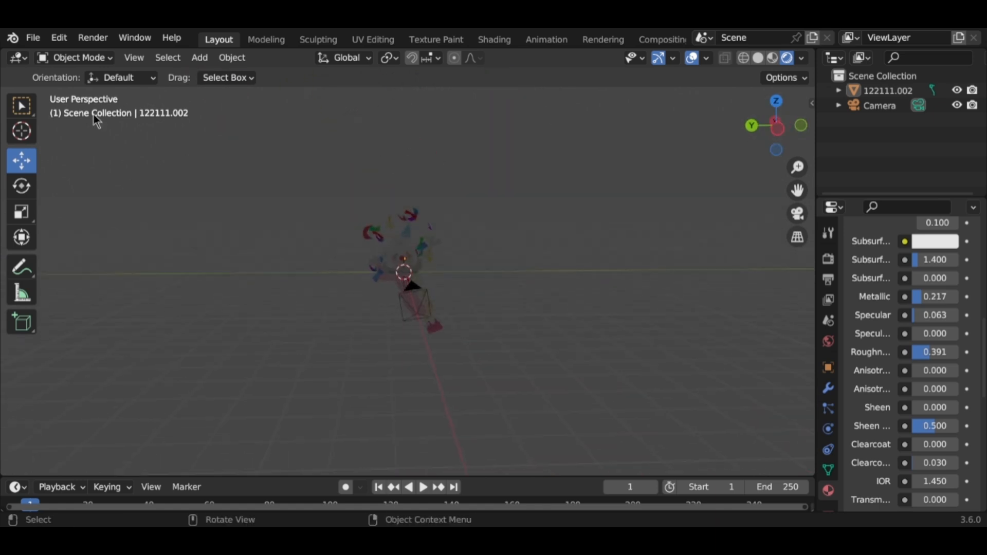
- Add a Sun light to the scene
{"action": "left_click", "coordinate": [199, 58]}
{"action": "mouse_move", "coordinate": [221, 260]}
{"action": "left_click", "coordinate": [377, 275]}
{"action": "middle_click_drag", "start_coordinate": [378, 274], "coordinate": [408, 304]}
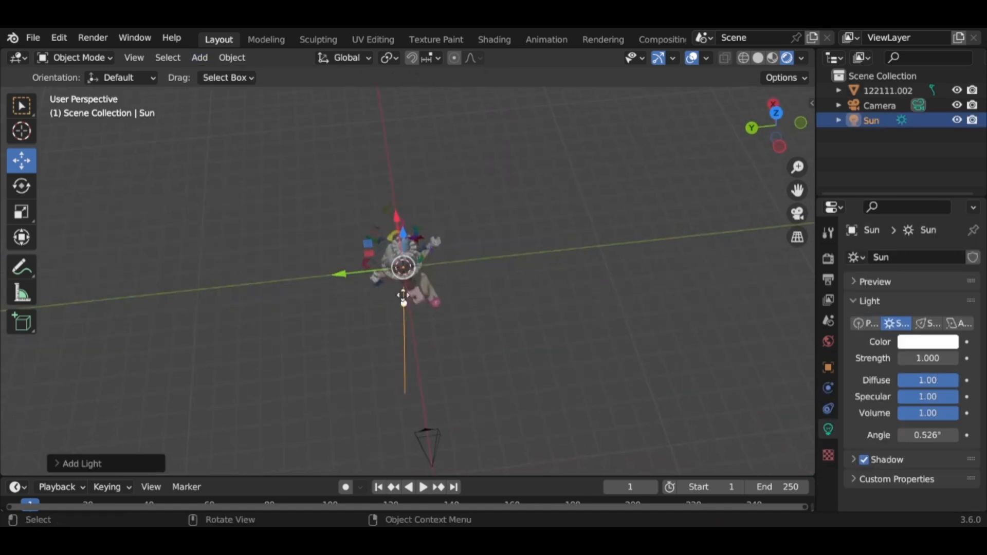
- Move the Sun light to one side of the clown and aim its beam at the clown
{"action": "left_click_drag", "start_coordinate": [395, 217], "coordinate": [425, 218]}
{"action": "middle_click_drag", "start_coordinate": [425, 218], "coordinate": [463, 187]}
{"action": "left_click_drag", "start_coordinate": [458, 106], "coordinate": [453, 208]}
{"action": "left_click_drag", "start_coordinate": [450, 288], "coordinate": [428, 258]}
{"action": "left_click_drag", "start_coordinate": [427, 212], "coordinate": [530, 278]}
{"action": "left_click_drag", "start_coordinate": [520, 317], "coordinate": [440, 270]}
{"action": "middle_click_drag", "start_coordinate": [439, 270], "coordinate": [406, 283]}
{"action": "left_click_drag", "start_coordinate": [377, 306], "coordinate": [493, 303]}
{"action": "middle_click_drag", "start_coordinate": [483, 295], "coordinate": [450, 292]}
{"action": "mouse_move", "coordinate": [441, 288]}
{"action": "left_mouse_down"}
{"action": "mouse_move", "coordinate": [432, 278]}
{"action": "mouse_move", "coordinate": [442, 287]}
{"action": "left_mouse_up"}
- Tint the Sun light soft pink and set its strength to 3.040
{"action": "left_click", "coordinate": [924, 348]}
{"action": "left_click_drag", "start_coordinate": [878, 201], "coordinate": [886, 204]}
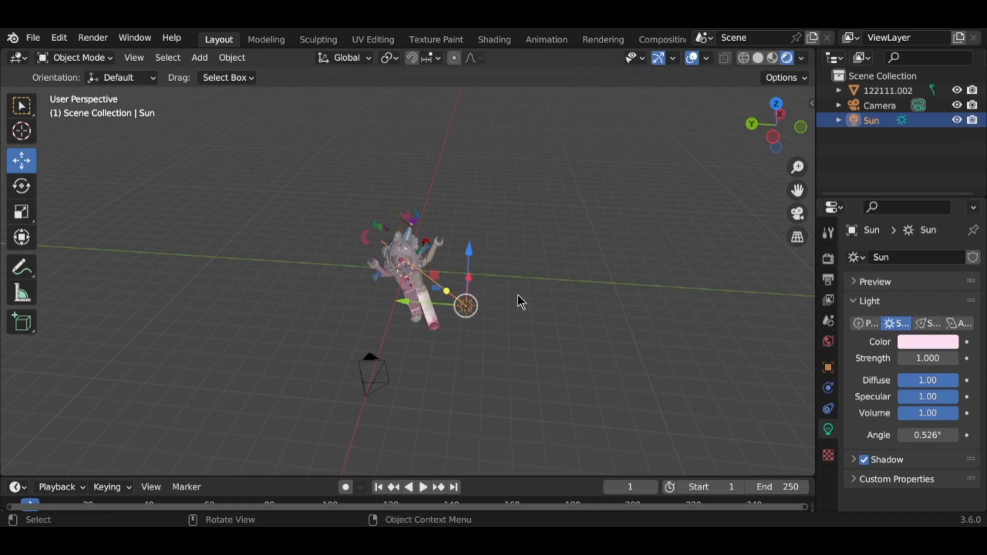
{"action": "scroll", "coordinate": [445, 326], "scroll_direction": "up", "scroll_amount": 6}
{"action": "middle_click_drag", "start_coordinate": [445, 326], "coordinate": [458, 308]}
{"action": "left_click", "coordinate": [924, 340]}
{"action": "left_click_drag", "start_coordinate": [883, 203], "coordinate": [930, 224]}
{"action": "mouse_move", "coordinate": [944, 165]}
{"action": "left_mouse_down"}
{"action": "mouse_move", "coordinate": [946, 221]}
{"action": "mouse_move", "coordinate": [946, 148]}
{"action": "left_mouse_up"}
{"action": "left_click_drag", "start_coordinate": [918, 238], "coordinate": [892, 209]}
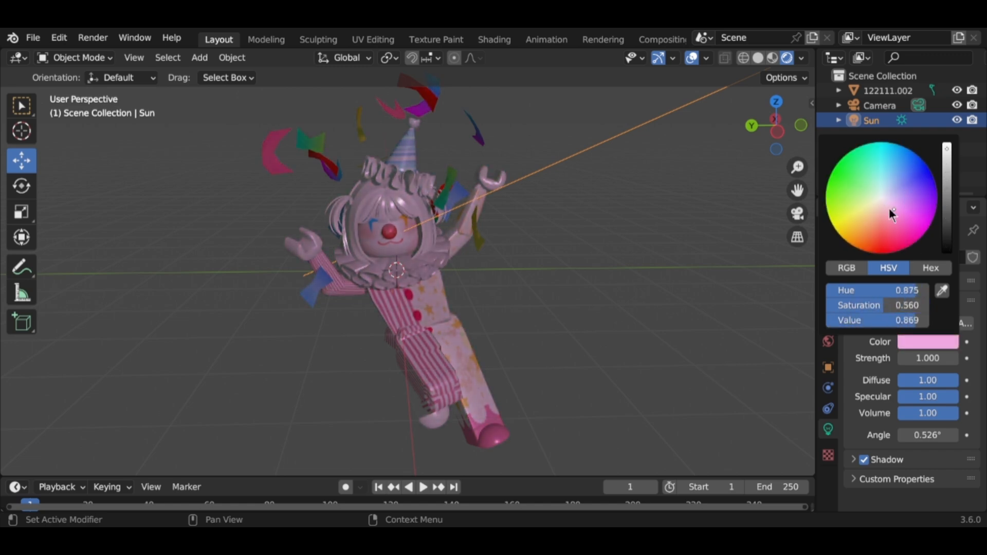
{"action": "left_click_drag", "start_coordinate": [924, 363], "coordinate": [976, 360]}
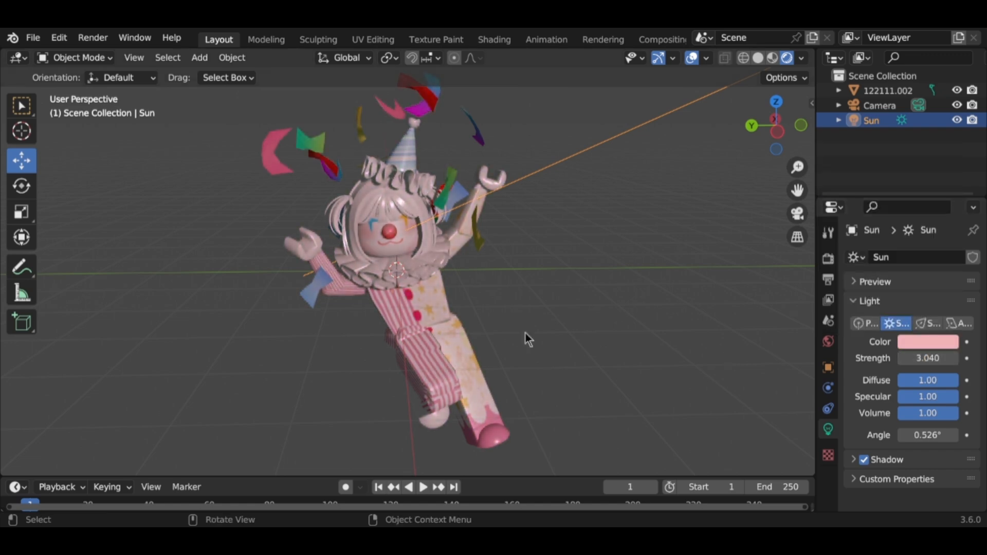
- Duplicate the Sun light and move the copy to the opposite side of the clown
{"action": "scroll", "coordinate": [542, 353], "scroll_direction": "down", "scroll_amount": 4}
{"action": "middle_click_drag", "start_coordinate": [542, 352], "coordinate": [542, 367]}
{"action": "key", "text": "ctrl+c"}
{"action": "key", "text": "ctrl+v"}
{"action": "left_click_drag", "start_coordinate": [591, 276], "coordinate": [421, 333]}
- Tint the duplicated Sun light pale yellow
{"action": "left_click", "coordinate": [907, 342]}
{"action": "left_click", "coordinate": [847, 216]}
{"action": "scroll", "coordinate": [608, 330], "scroll_direction": "up", "scroll_amount": 4}
{"action": "left_click", "coordinate": [928, 342]}
{"action": "left_click_drag", "start_coordinate": [866, 234], "coordinate": [863, 210]}
- Reposition the yellow Sun light, aim it at the clown, and select the clown model
{"action": "scroll", "coordinate": [390, 314], "scroll_direction": "down", "scroll_amount": 6}
{"action": "middle_click_drag", "start_coordinate": [390, 313], "coordinate": [441, 326]}
{"action": "left_click_drag", "start_coordinate": [441, 326], "coordinate": [327, 358]}
{"action": "left_click_drag", "start_coordinate": [366, 313], "coordinate": [370, 288]}
{"action": "scroll", "coordinate": [371, 288], "scroll_direction": "up", "scroll_amount": 4}
{"action": "middle_click_drag", "start_coordinate": [371, 288], "coordinate": [359, 268]}
{"action": "left_click", "coordinate": [459, 221]}
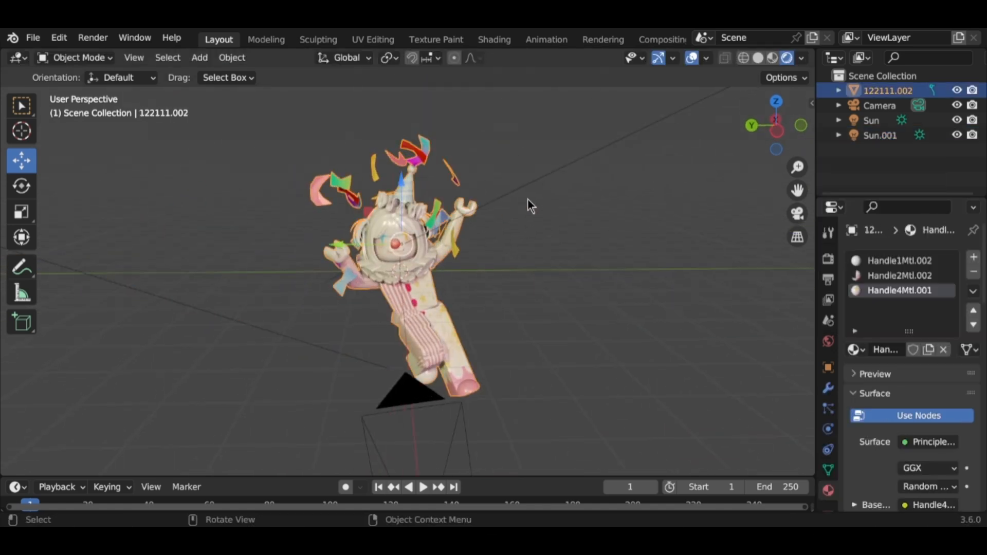
- Select the pink Sun light and move it lower beside the clown so it lights the model from the front side
{"action": "scroll", "coordinate": [526, 200], "scroll_direction": "down", "scroll_amount": 4}
{"action": "middle_click_drag", "start_coordinate": [527, 201], "coordinate": [488, 278]}
{"action": "left_click", "coordinate": [399, 376]}
{"action": "left_click_drag", "start_coordinate": [367, 370], "coordinate": [416, 384]}
{"action": "scroll", "coordinate": [507, 277], "scroll_direction": "up", "scroll_amount": 7}
{"action": "middle_click_drag", "start_coordinate": [415, 385], "coordinate": [465, 281]}
{"action": "scroll", "coordinate": [465, 282], "scroll_direction": "down", "scroll_amount": 7}
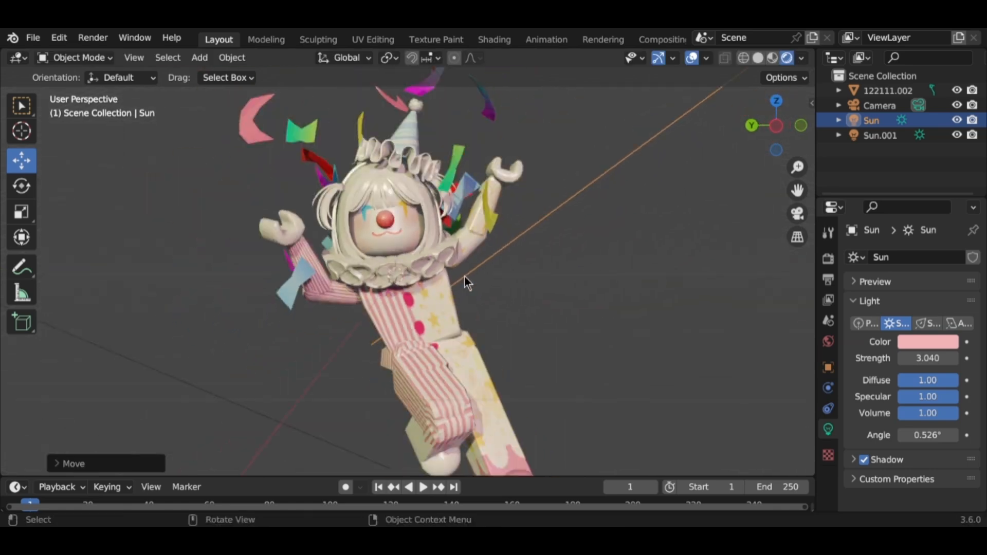
{"action": "left_click_drag", "start_coordinate": [585, 182], "coordinate": [577, 303]}
{"action": "middle_click_drag", "start_coordinate": [578, 303], "coordinate": [535, 329]}
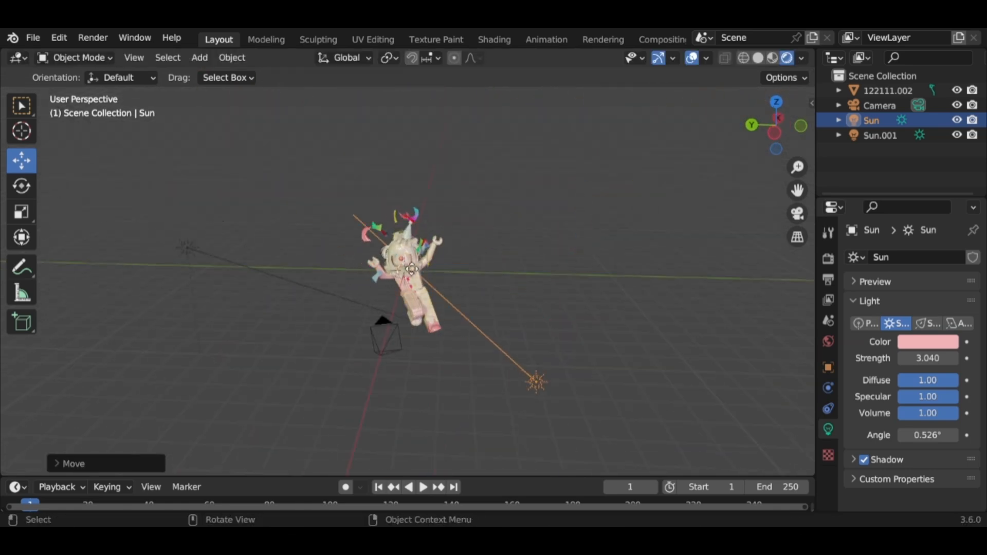
- Examine the clown's lighting from several angles and through the camera, and deselect the Sun light
{"action": "scroll", "coordinate": [461, 273], "scroll_direction": "up", "scroll_amount": 8}
{"action": "mouse_move", "coordinate": [461, 273]}
{"action": "middle_mouse_down"}
{"action": "mouse_move", "coordinate": [496, 214]}
{"action": "mouse_move", "coordinate": [454, 257]}
{"action": "middle_mouse_up"}
{"action": "scroll", "coordinate": [455, 257], "scroll_direction": "down", "scroll_amount": 6}
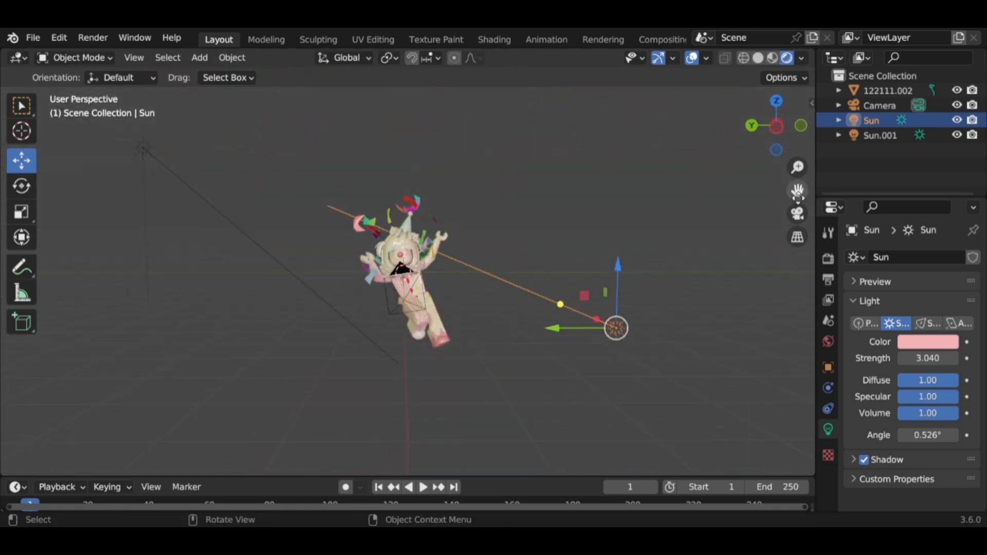
{"action": "left_click", "coordinate": [797, 212]}
{"action": "scroll", "coordinate": [548, 227], "scroll_direction": "down", "scroll_amount": 3}
{"action": "mouse_move", "coordinate": [548, 226]}
{"action": "middle_mouse_down"}
{"action": "mouse_move", "coordinate": [563, 224]}
{"action": "mouse_move", "coordinate": [550, 241]}
{"action": "middle_mouse_up"}
{"action": "scroll", "coordinate": [550, 241], "scroll_direction": "down", "scroll_amount": 1}
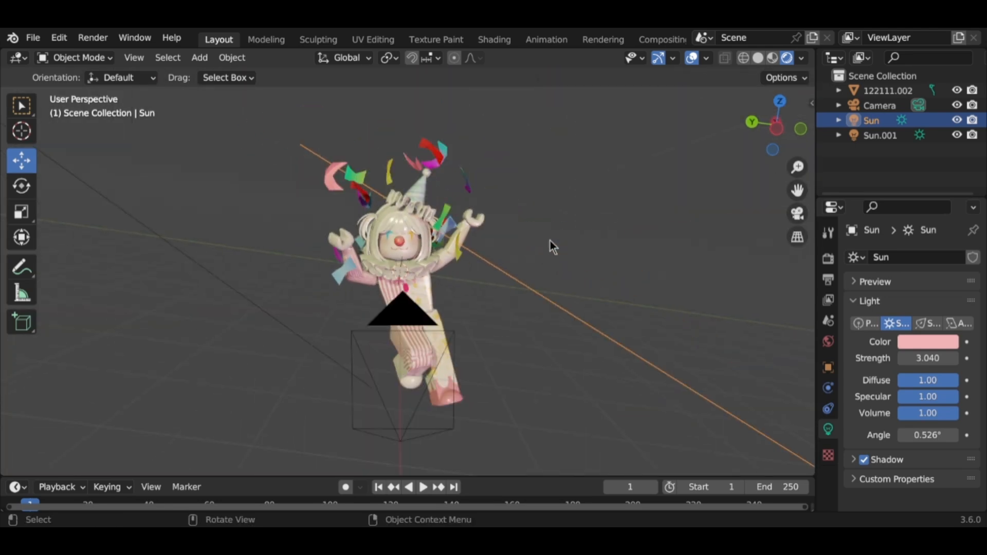
{"action": "left_click", "coordinate": [551, 241]}
{"action": "scroll", "coordinate": [686, 277], "scroll_direction": "down", "scroll_amount": 3}
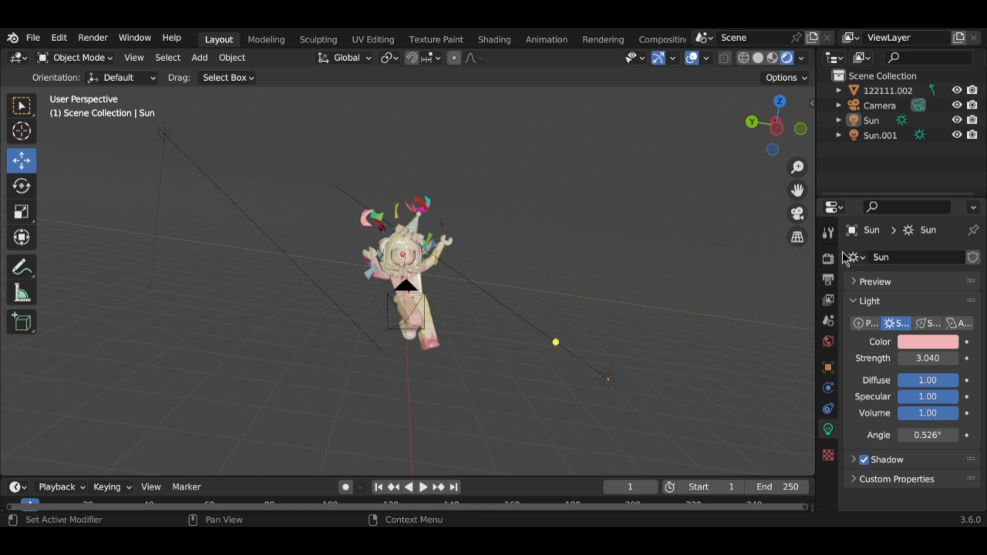
- Turn on the transparent film background in the Eevee render settings
{"action": "left_click", "coordinate": [828, 259]}
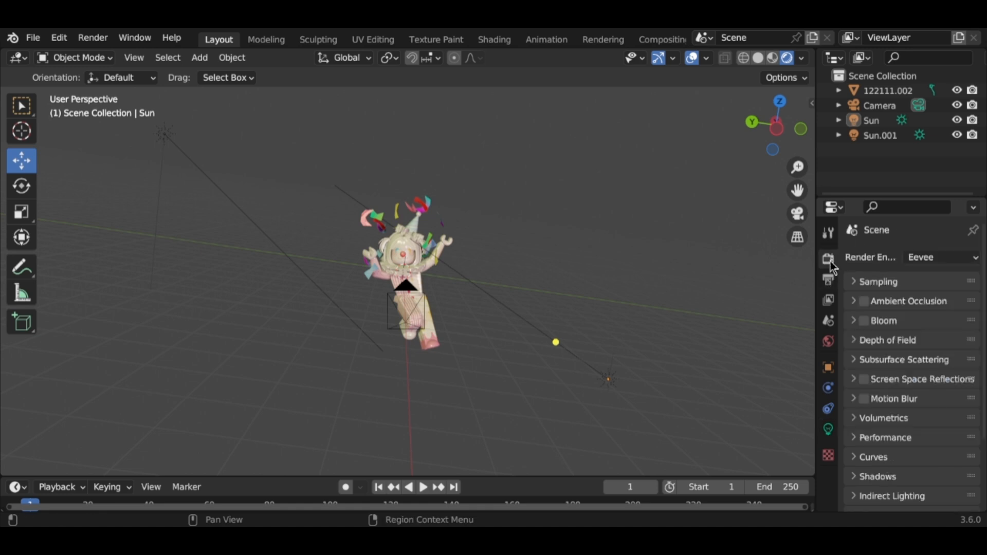
{"action": "scroll", "coordinate": [902, 341], "scroll_direction": "down", "scroll_amount": 4}
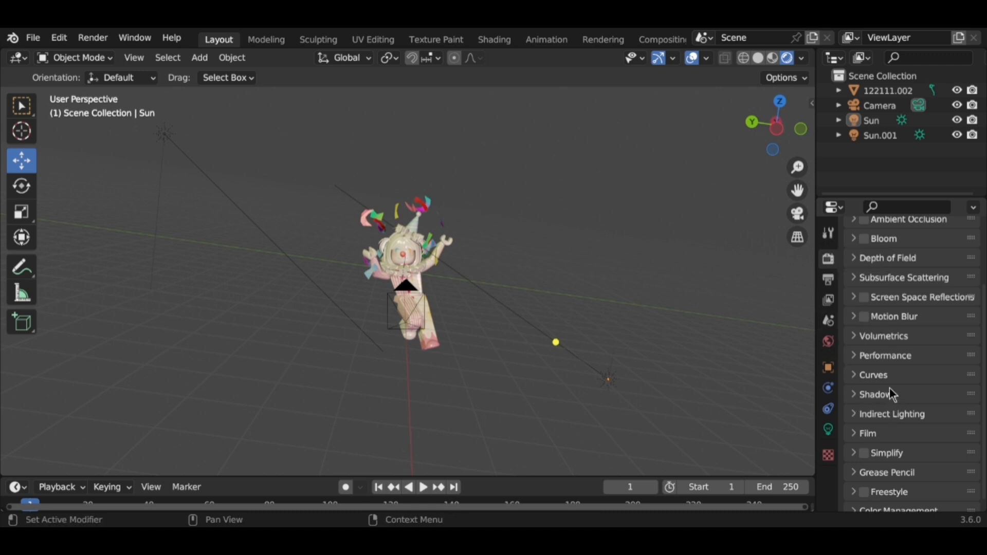
{"action": "left_click", "coordinate": [855, 434]}
{"action": "scroll", "coordinate": [899, 434], "scroll_direction": "down", "scroll_amount": 1}
{"action": "left_click", "coordinate": [902, 453]}
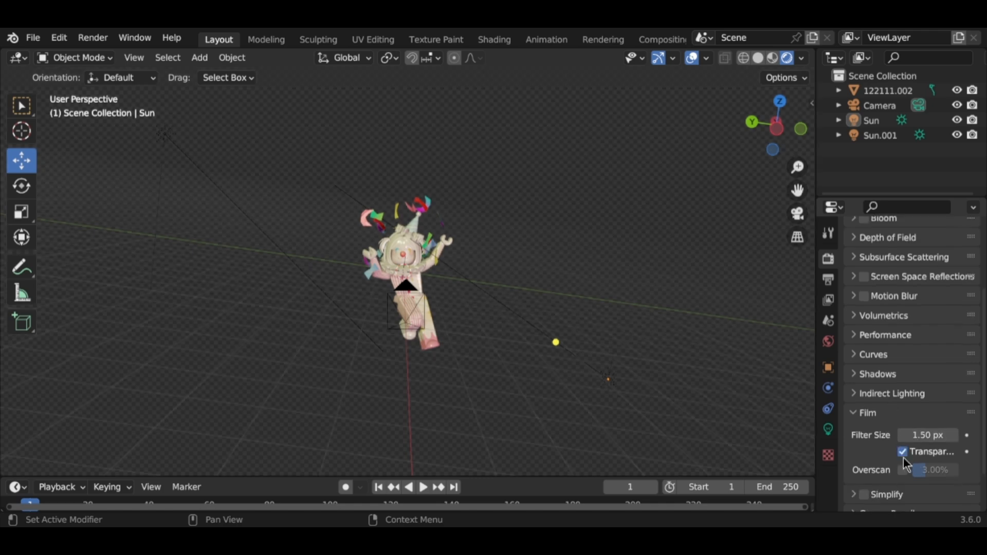
- Switch to the camera view with the whole frame visible and render the clown on the transparent background
{"action": "left_click", "coordinate": [800, 218]}
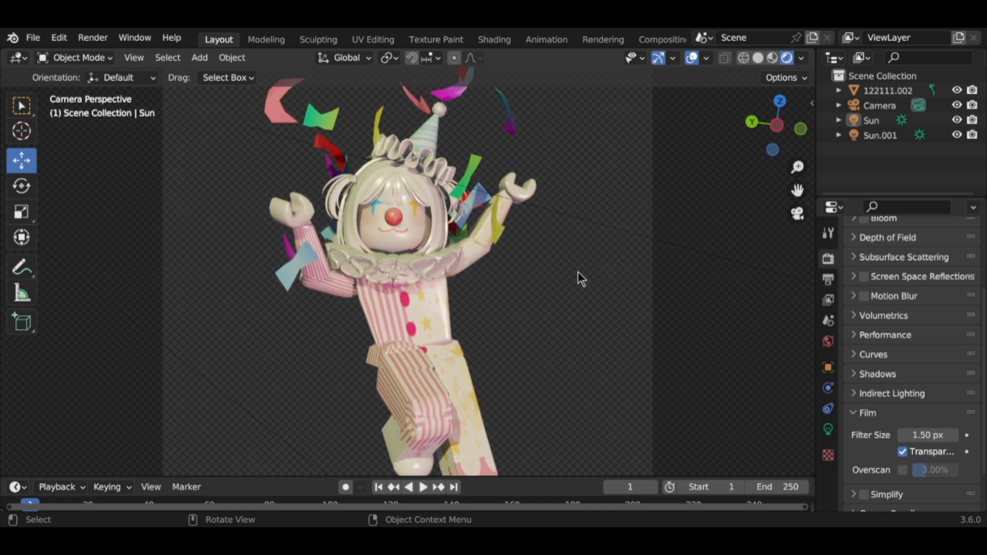
{"action": "scroll", "coordinate": [578, 272], "scroll_direction": "down", "scroll_amount": 2}
{"action": "scroll", "coordinate": [578, 273], "scroll_direction": "down", "scroll_amount": 1}
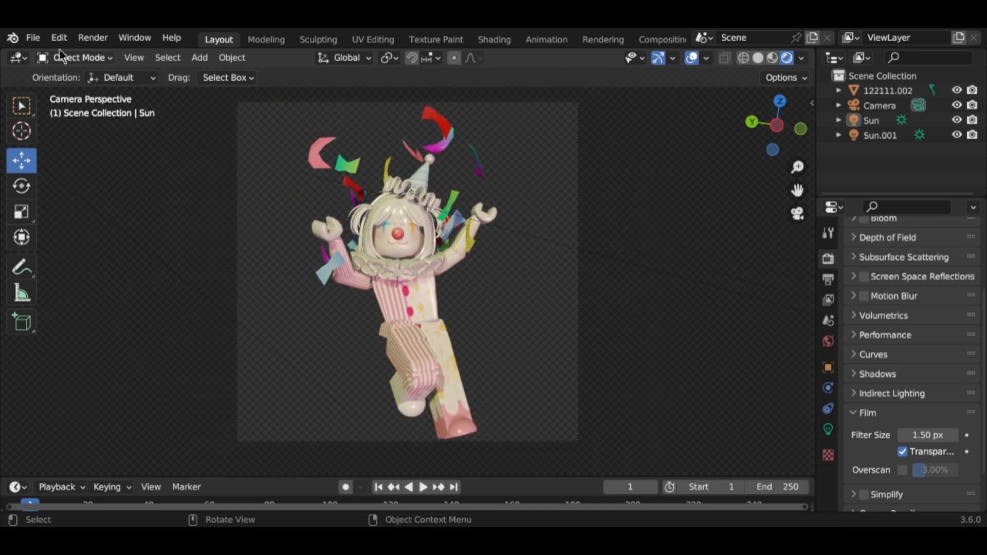
{"action": "left_click", "coordinate": [44, 44]}
{"action": "left_click", "coordinate": [91, 39]}
{"action": "left_click", "coordinate": [123, 54]}
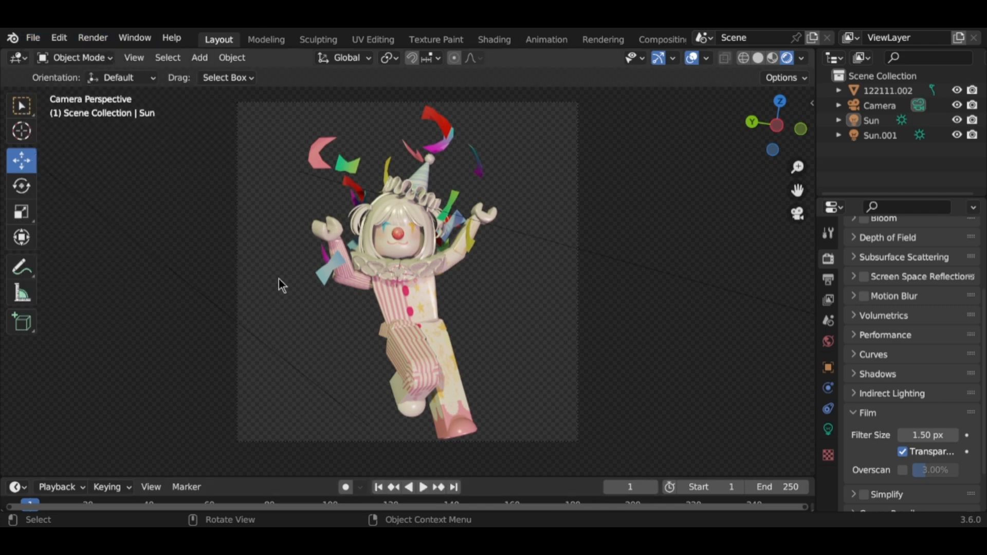
- Set the render output resolution to 1500 × 1500 px
{"action": "middle_click_drag", "start_coordinate": [448, 206], "coordinate": [619, 260]}
{"action": "left_click", "coordinate": [668, 221]}
{"action": "scroll", "coordinate": [848, 285], "scroll_direction": "up", "scroll_amount": 5}
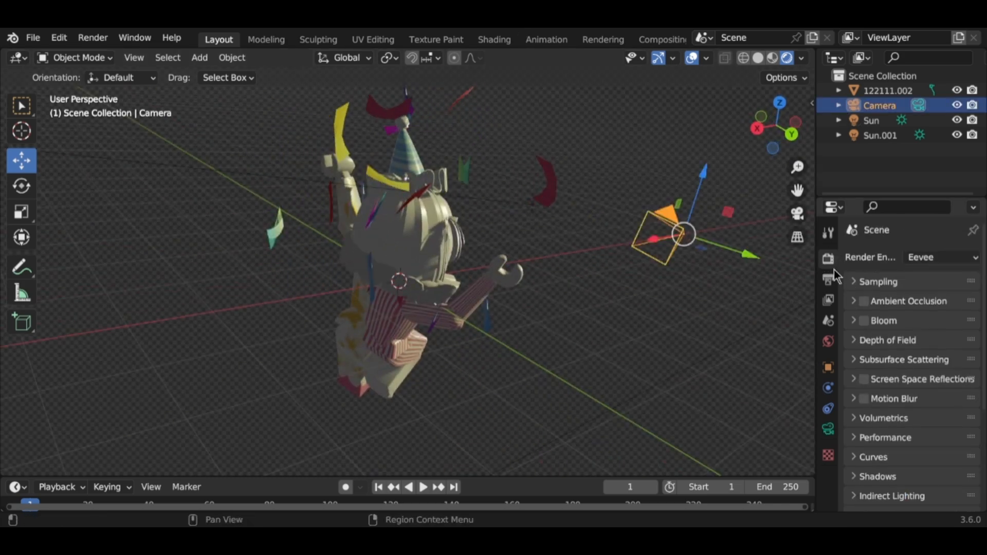
{"action": "left_click", "coordinate": [828, 280]}
{"action": "left_click", "coordinate": [855, 260]}
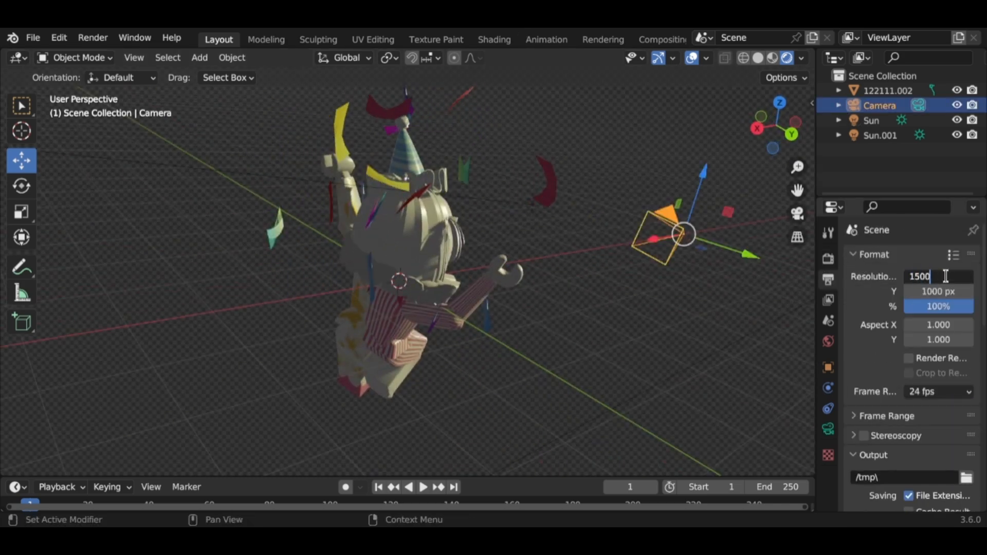
{"action": "key", "text": "Return"}
{"action": "left_click", "coordinate": [940, 292]}
{"action": "type", "text": "1500"}
{"action": "key", "text": "Return"}
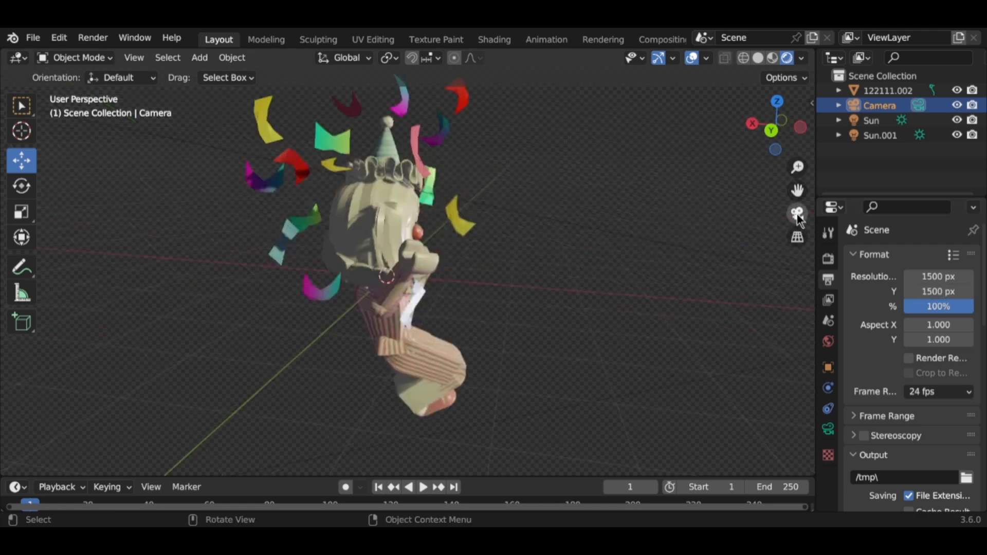
- Return to the camera view and render the clown image again at the new resolution
{"action": "left_click", "coordinate": [798, 213]}
{"action": "left_click", "coordinate": [92, 37]}
{"action": "left_click", "coordinate": [118, 57]}
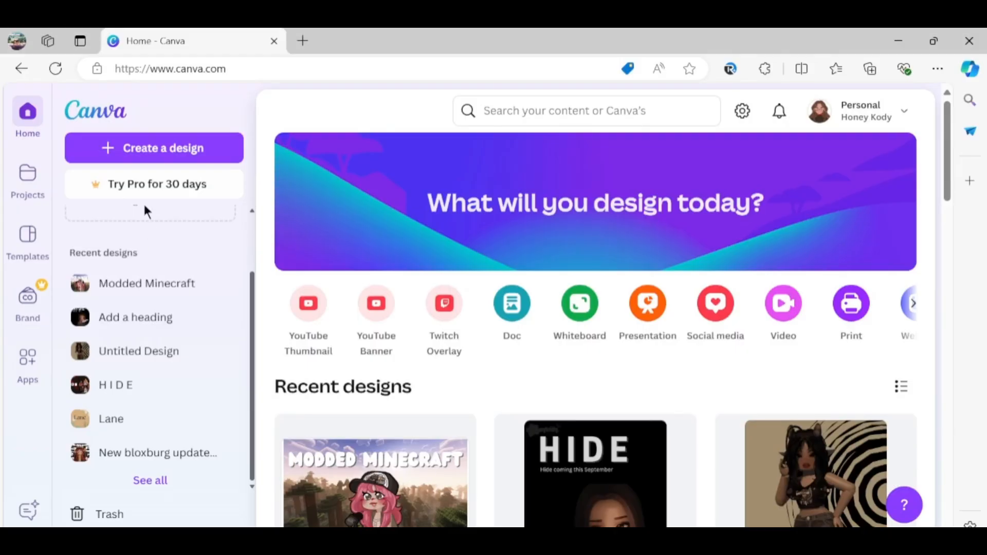
- Switch to Canva and create a custom-size design of 1000 × 1000 px
{"action": "left_click", "coordinate": [155, 150]}
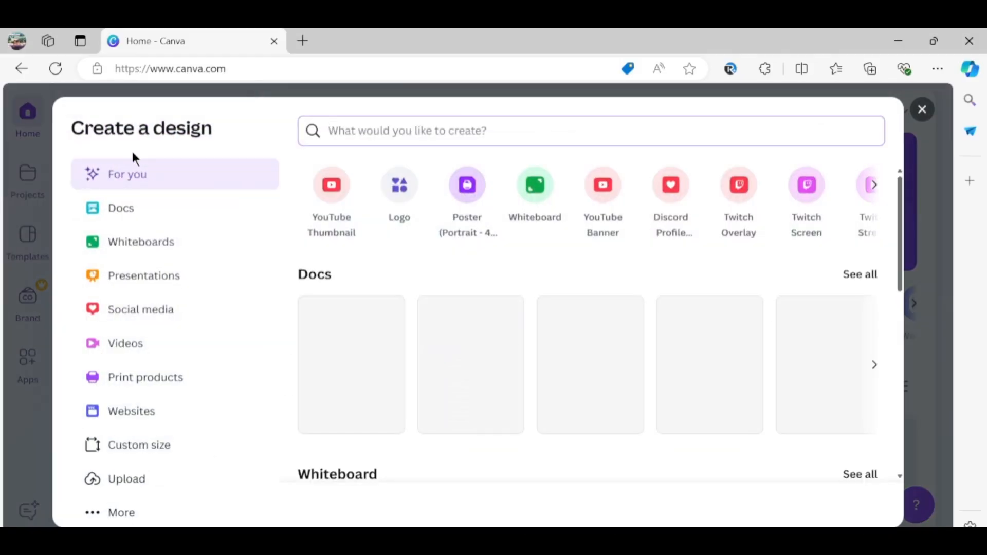
{"action": "left_click", "coordinate": [146, 454]}
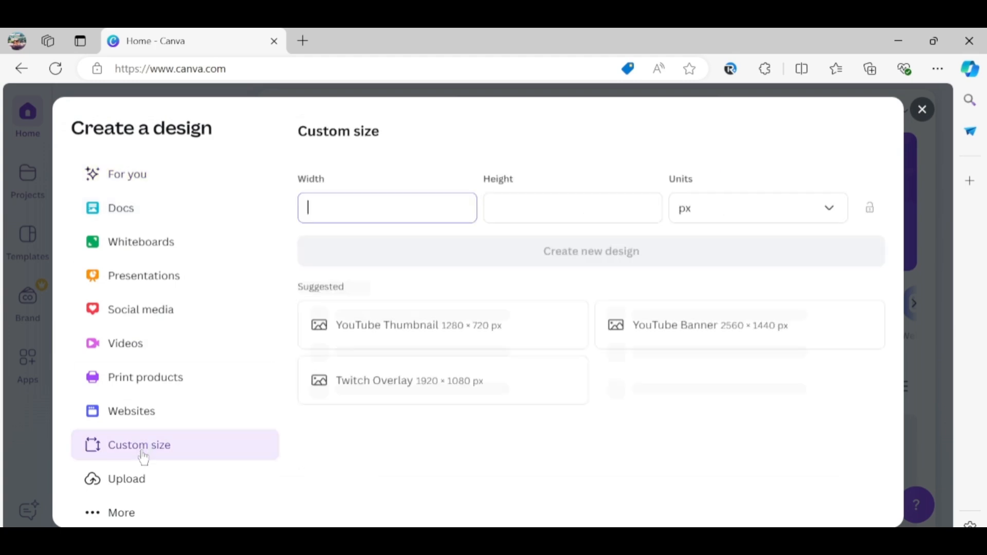
{"action": "left_click", "coordinate": [512, 338]}
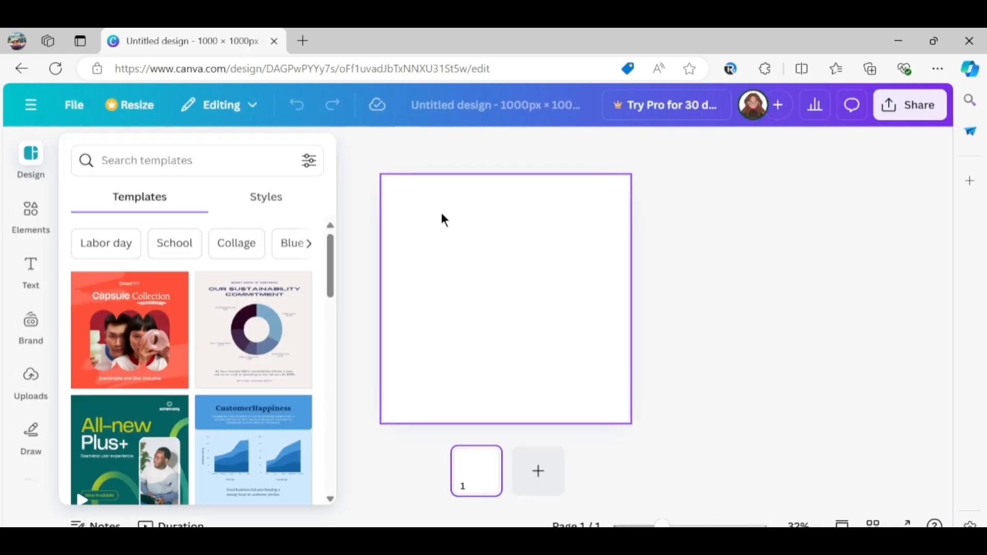
- Upload the rendered clown image to the Canva media library
{"action": "left_click", "coordinate": [23, 327]}
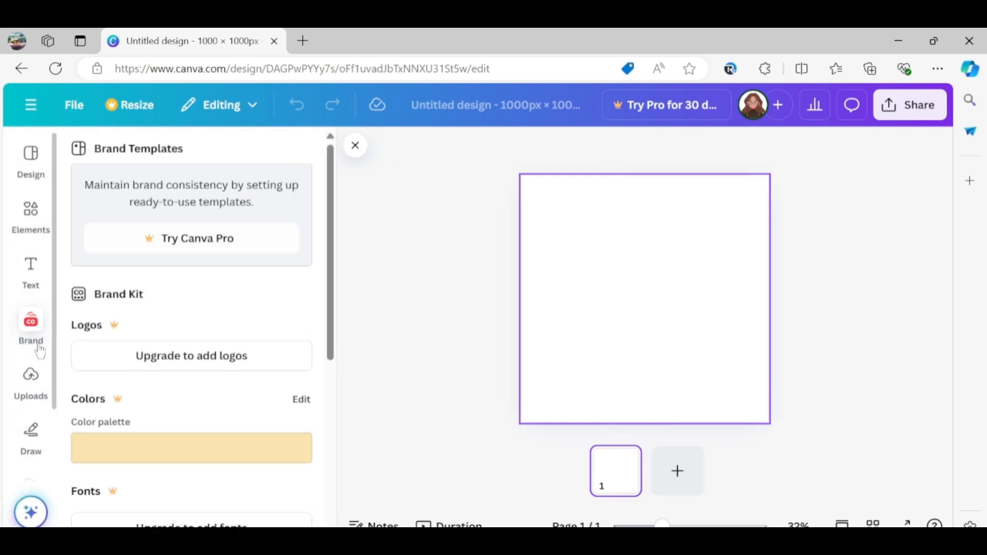
{"action": "left_click", "coordinate": [31, 380]}
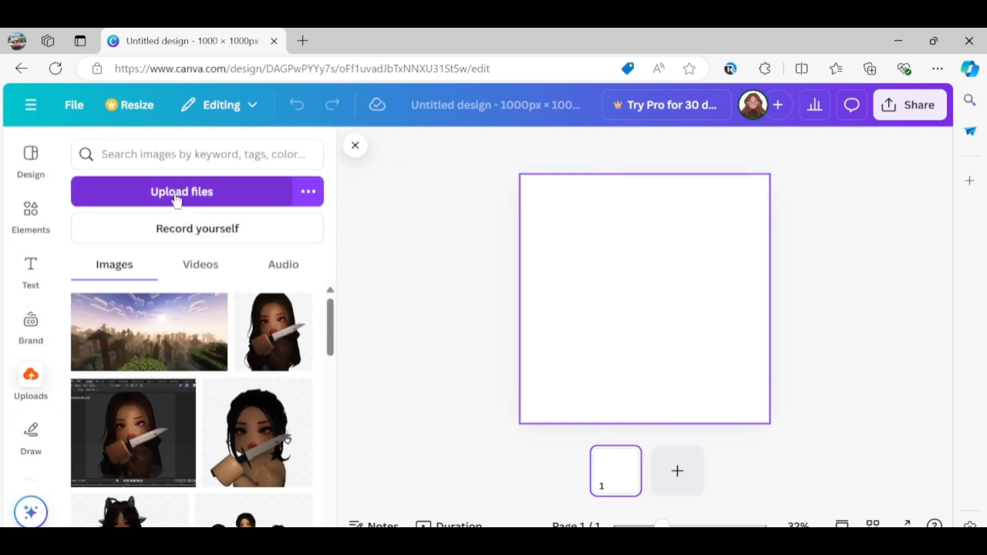
{"action": "left_click", "coordinate": [178, 195]}
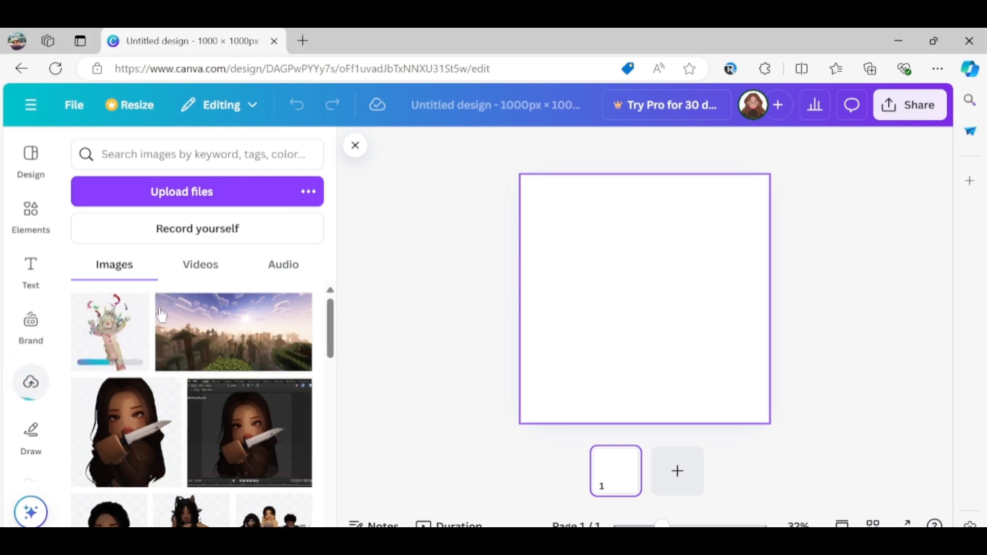
- Place the uploaded clown render on the page and enlarge it to fill the whole canvas
{"action": "left_click", "coordinate": [119, 348]}
{"action": "left_click_drag", "start_coordinate": [641, 322], "coordinate": [619, 293]}
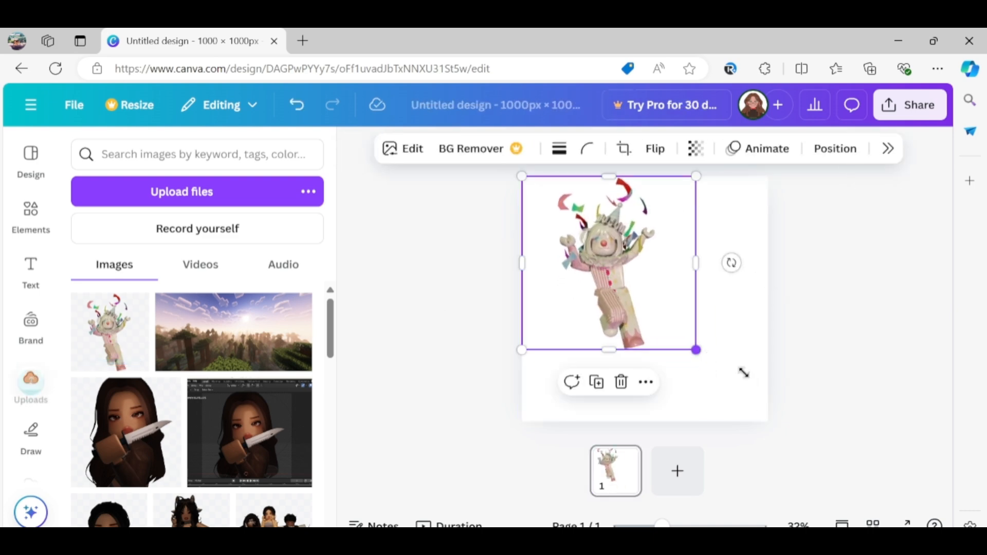
{"action": "left_click_drag", "start_coordinate": [697, 351], "coordinate": [793, 394]}
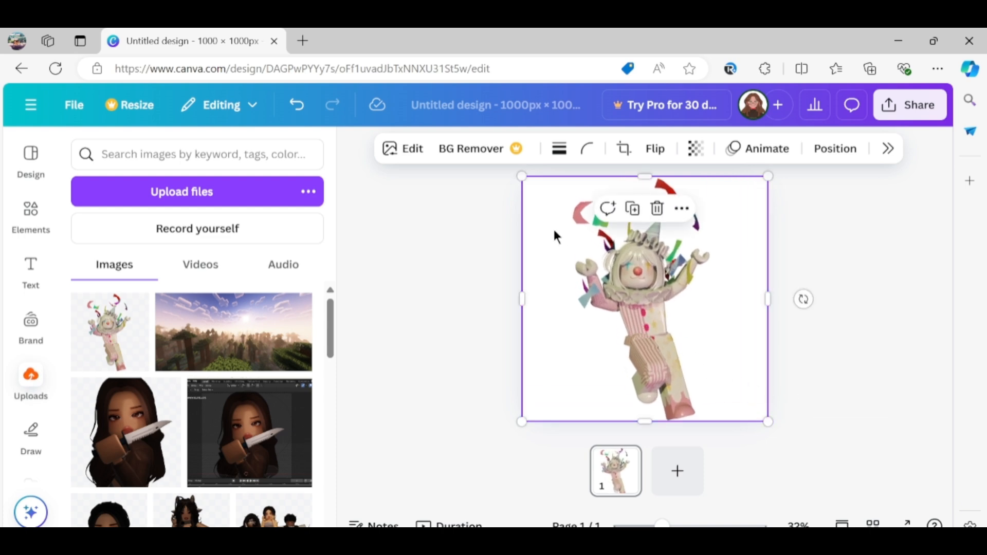
- Shift the clown image toward the lower right of the page and select the page background
{"action": "left_click", "coordinate": [426, 238]}
{"action": "left_click_drag", "start_coordinate": [595, 227], "coordinate": [634, 240]}
{"action": "left_click_drag", "start_coordinate": [615, 275], "coordinate": [713, 319]}
{"action": "left_click", "coordinate": [530, 267]}
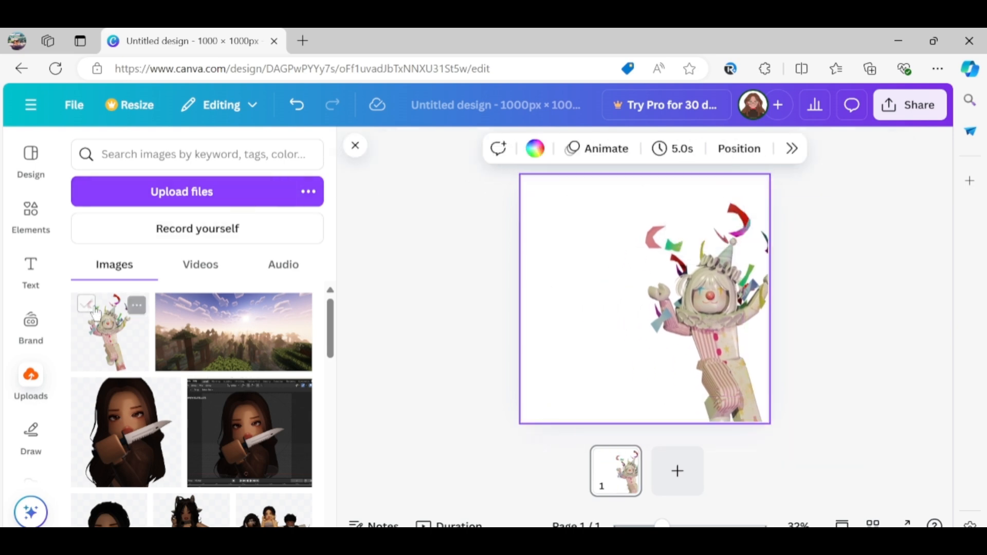
- Set the page background to a solid pastel pink, #FFD9E2
{"action": "left_click", "coordinate": [534, 157]}
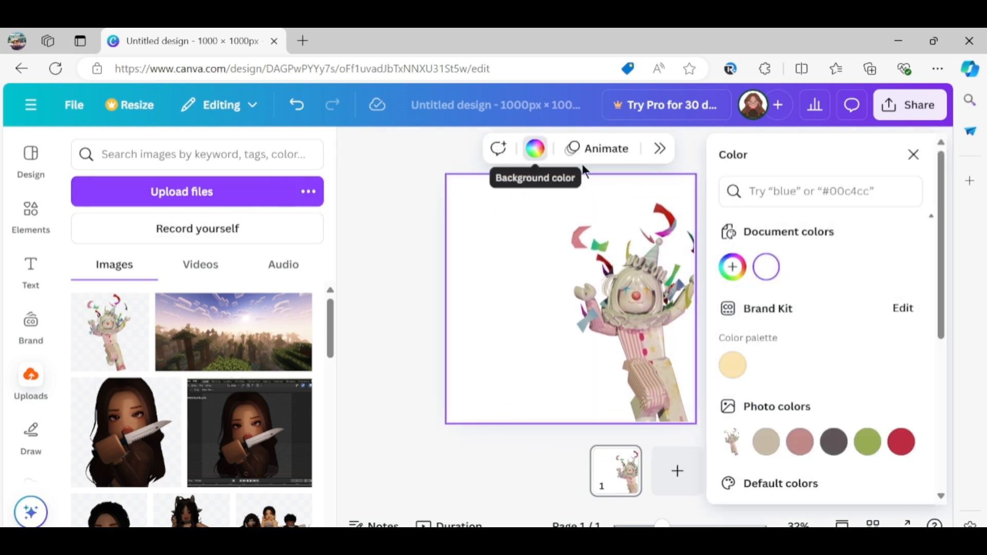
{"action": "scroll", "coordinate": [811, 399], "scroll_direction": "down", "scroll_amount": 5}
{"action": "scroll", "coordinate": [808, 389], "scroll_direction": "up", "scroll_amount": 5}
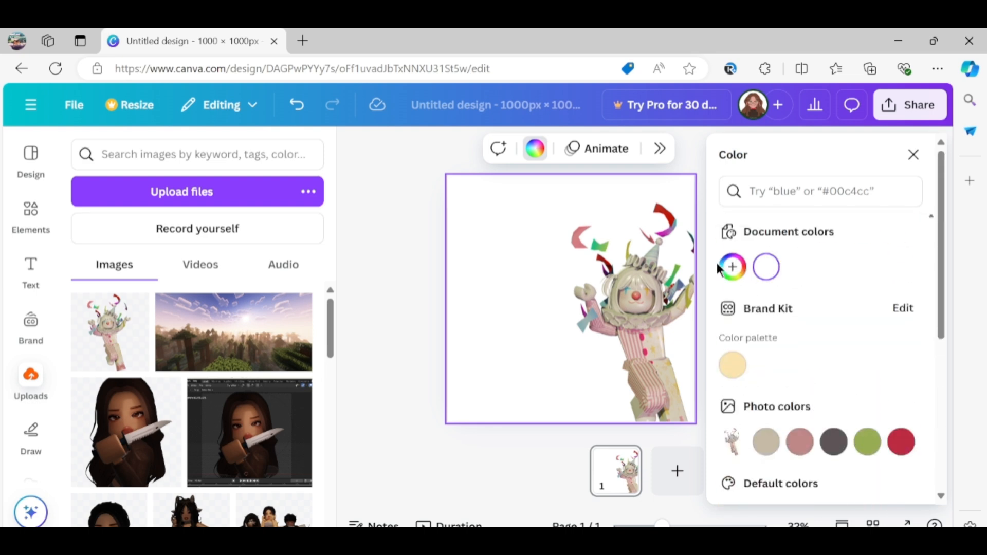
{"action": "left_click", "coordinate": [731, 268]}
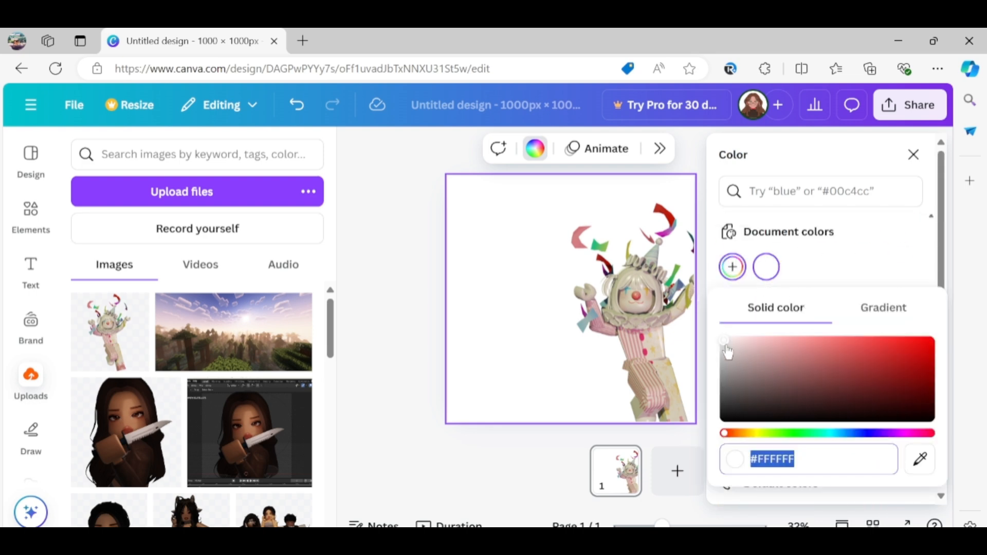
{"action": "left_click", "coordinate": [764, 433]}
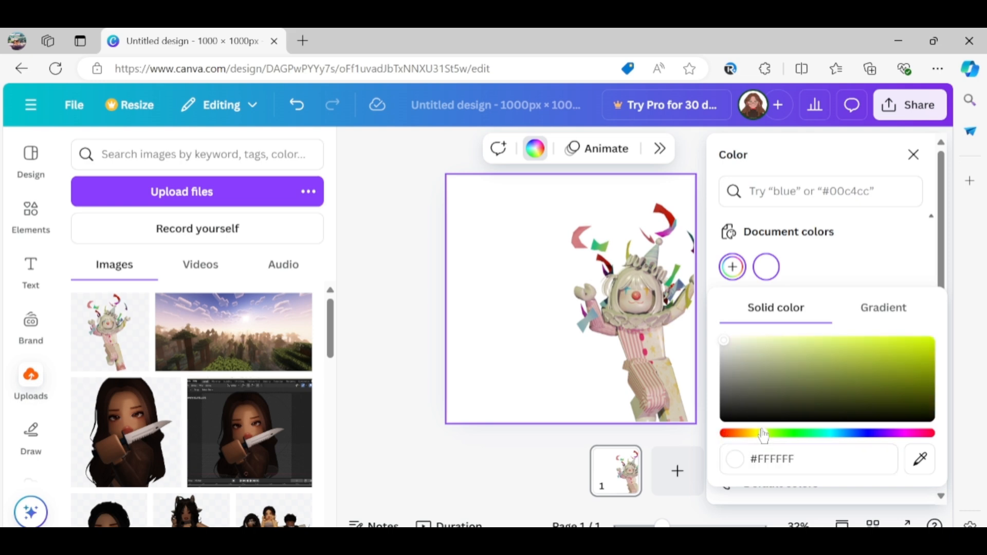
{"action": "left_click_drag", "start_coordinate": [753, 340], "coordinate": [735, 338]}
{"action": "left_click_drag", "start_coordinate": [789, 434], "coordinate": [894, 436]}
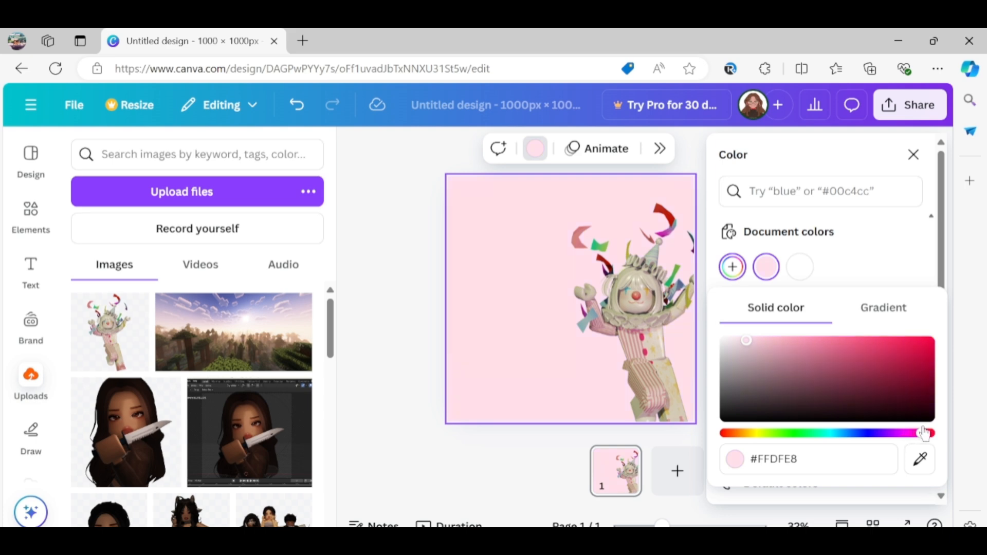
{"action": "mouse_move", "coordinate": [746, 345]}
{"action": "left_mouse_down"}
{"action": "mouse_move", "coordinate": [766, 341]}
{"action": "mouse_move", "coordinate": [751, 341]}
{"action": "left_mouse_up"}
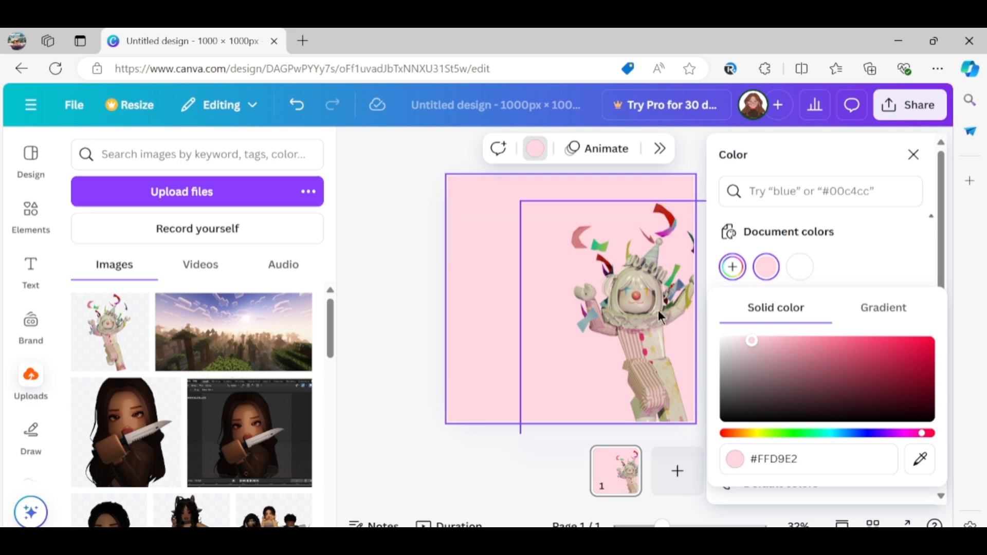
- Move the clown image slightly left and down on the pink page and reselect the background
{"action": "left_click", "coordinate": [636, 307]}
{"action": "left_click_drag", "start_coordinate": [636, 307], "coordinate": [594, 317]}
{"action": "left_click", "coordinate": [531, 272]}
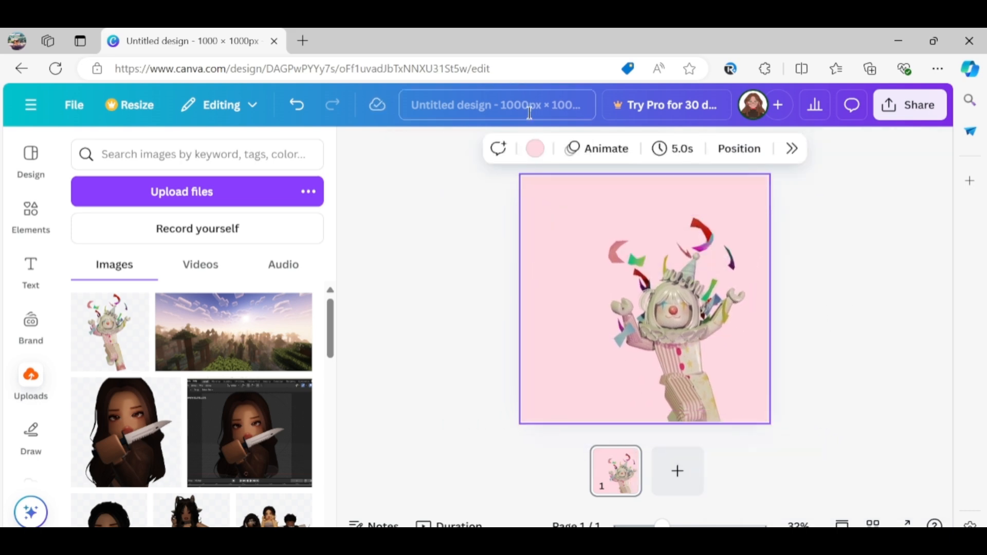
- Change the page background to a solid light blue by shifting the custom color's hue
{"action": "left_click", "coordinate": [535, 149]}
{"action": "left_click", "coordinate": [738, 275]}
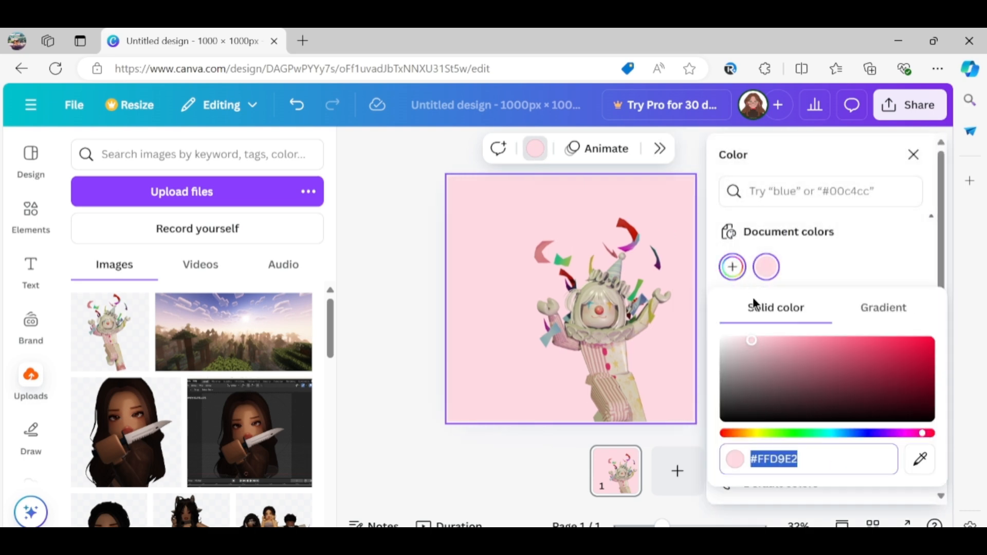
{"action": "left_click_drag", "start_coordinate": [868, 434], "coordinate": [849, 439]}
{"action": "left_click", "coordinate": [425, 266]}
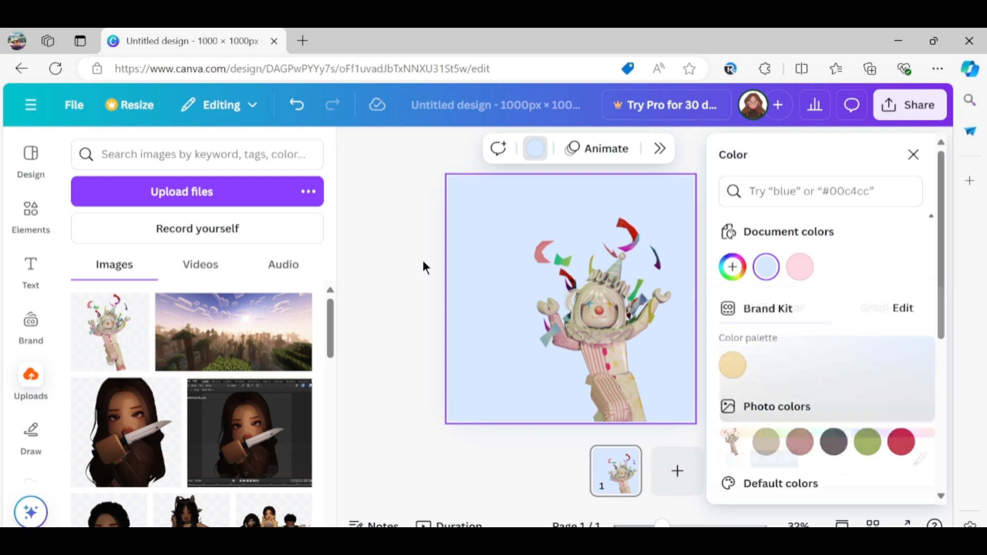
- Search the design elements for "spiral" and limit the results to graphics
{"action": "left_click", "coordinate": [651, 291]}
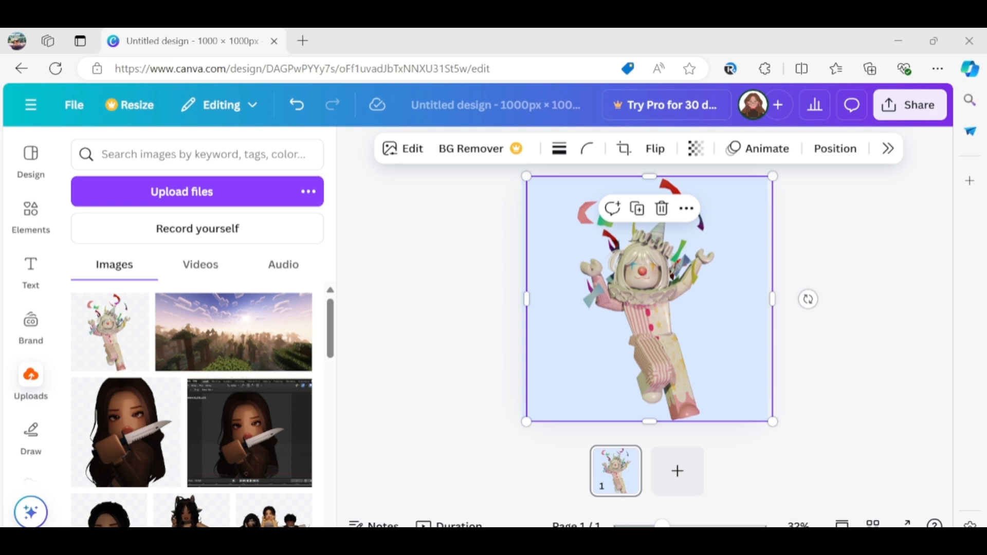
{"action": "left_click", "coordinate": [31, 213]}
{"action": "left_click", "coordinate": [168, 155]}
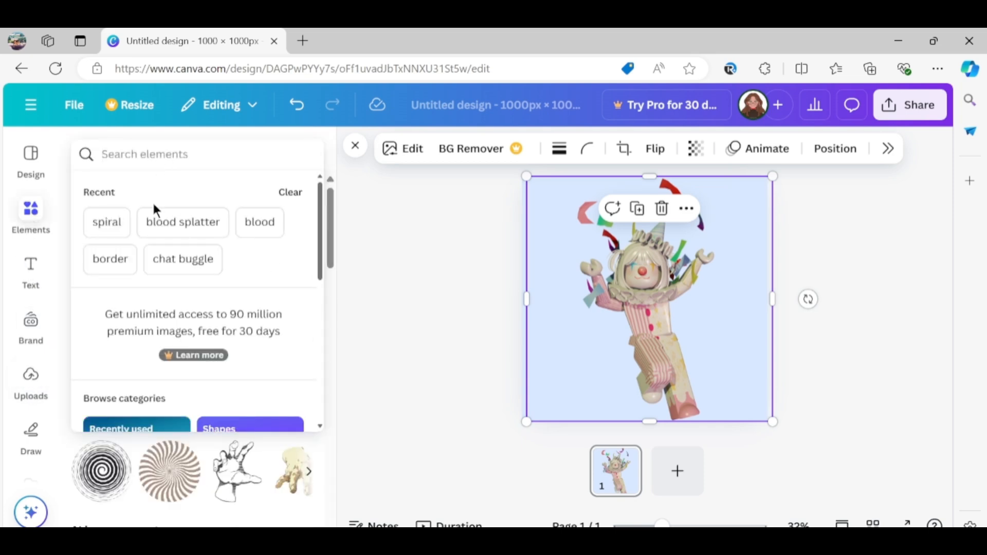
{"action": "left_click", "coordinate": [107, 223]}
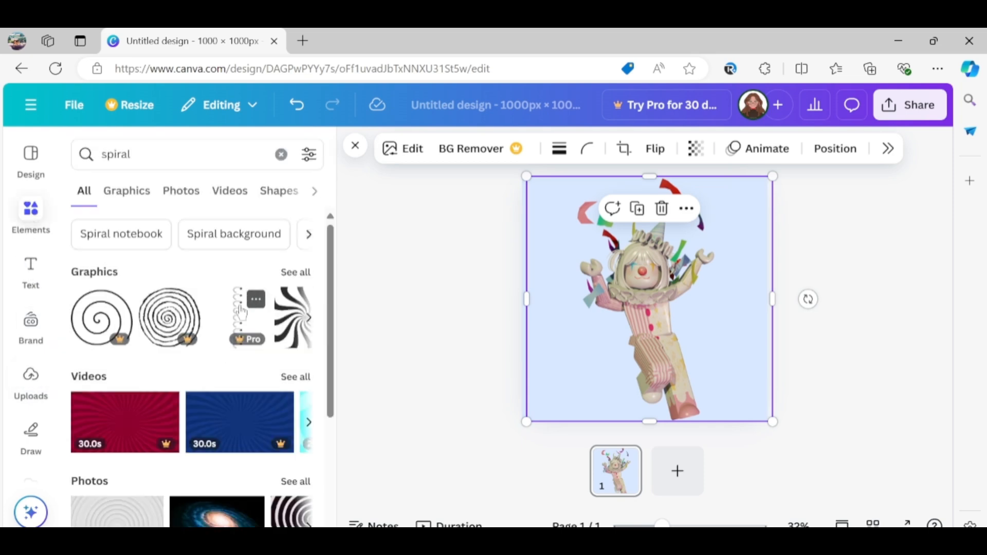
{"action": "left_click", "coordinate": [127, 192]}
{"action": "scroll", "coordinate": [183, 350], "scroll_direction": "down", "scroll_amount": 3}
{"action": "scroll", "coordinate": [183, 349], "scroll_direction": "down", "scroll_amount": 2}
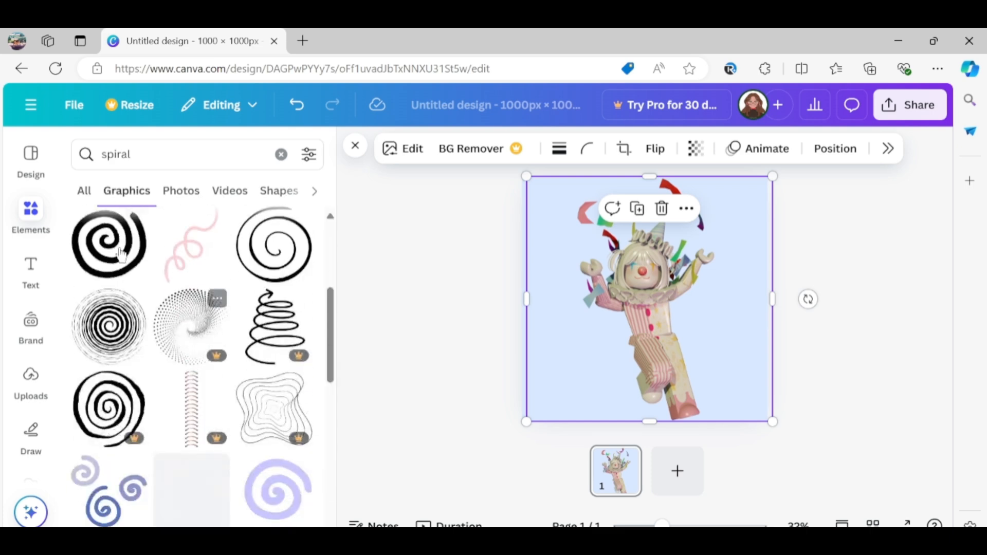
- Add the orange and red swirling sunburst graphic and enlarge it to cover the whole page
{"action": "left_click", "coordinate": [84, 191]}
{"action": "scroll", "coordinate": [177, 394], "scroll_direction": "down", "scroll_amount": 2}
{"action": "scroll", "coordinate": [180, 366], "scroll_direction": "up", "scroll_amount": 4}
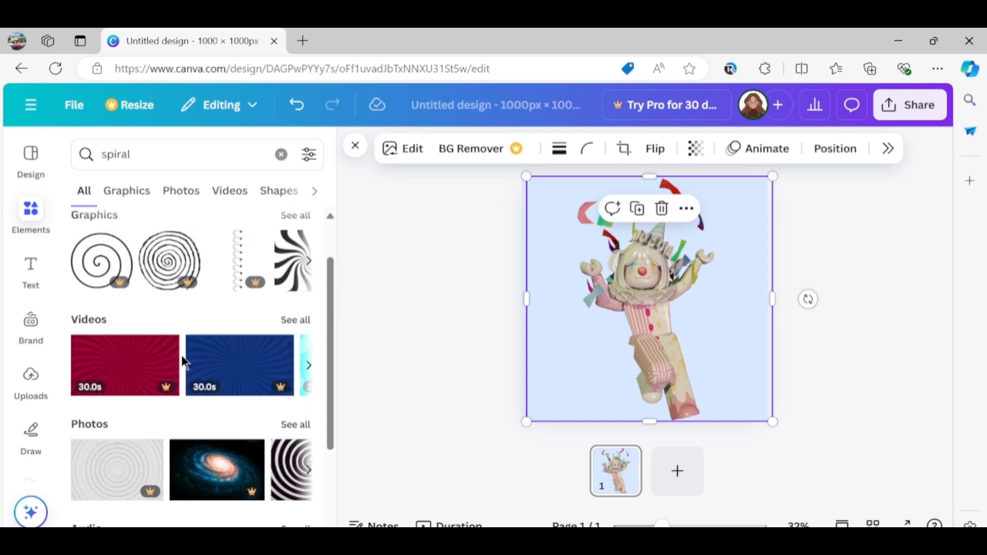
{"action": "left_click", "coordinate": [129, 192]}
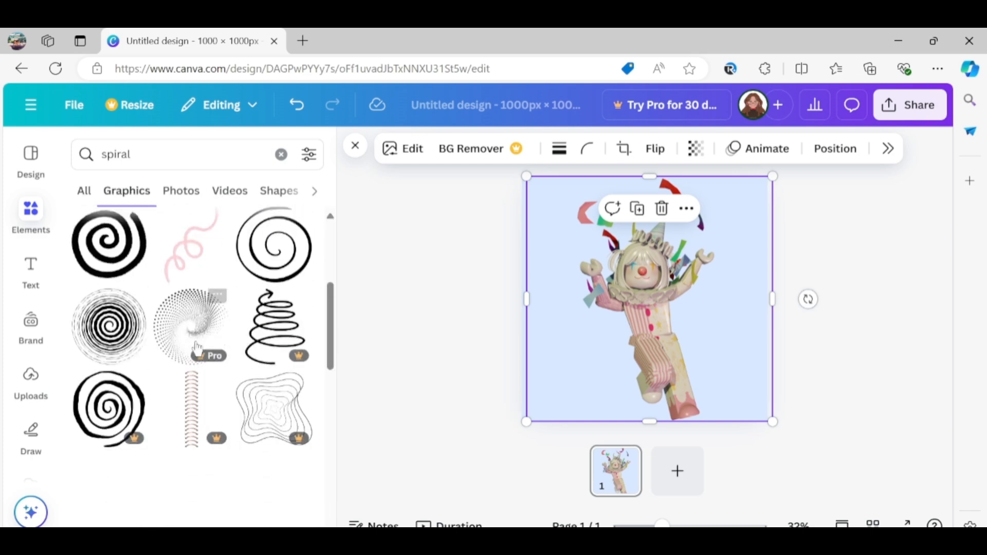
{"action": "scroll", "coordinate": [194, 348], "scroll_direction": "down", "scroll_amount": 5}
{"action": "scroll", "coordinate": [205, 332], "scroll_direction": "down", "scroll_amount": 5}
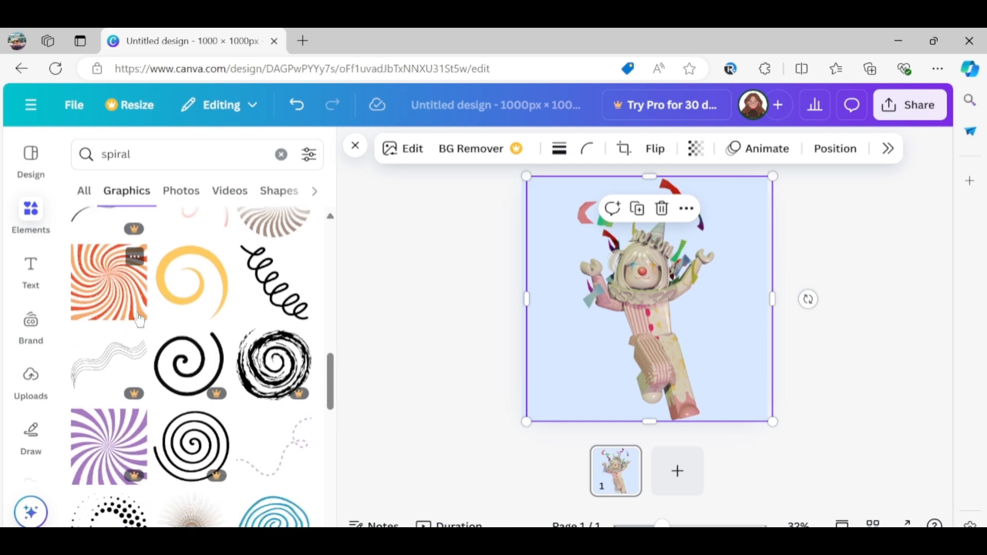
{"action": "scroll", "coordinate": [139, 321], "scroll_direction": "down", "scroll_amount": 4}
{"action": "scroll", "coordinate": [139, 321], "scroll_direction": "up", "scroll_amount": 4}
{"action": "left_click", "coordinate": [122, 307]}
{"action": "left_click_drag", "start_coordinate": [645, 298], "coordinate": [579, 222]}
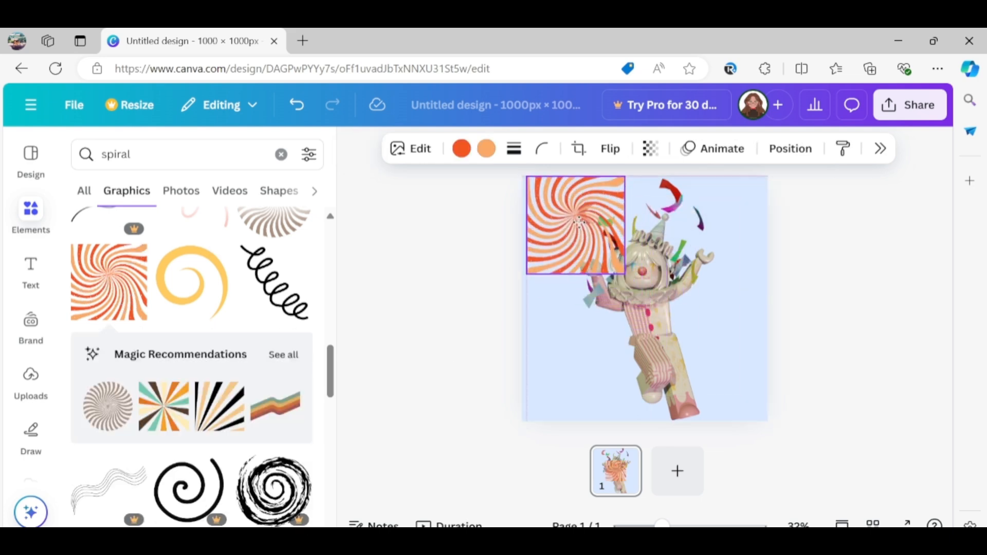
{"action": "left_click_drag", "start_coordinate": [625, 275], "coordinate": [778, 411]}
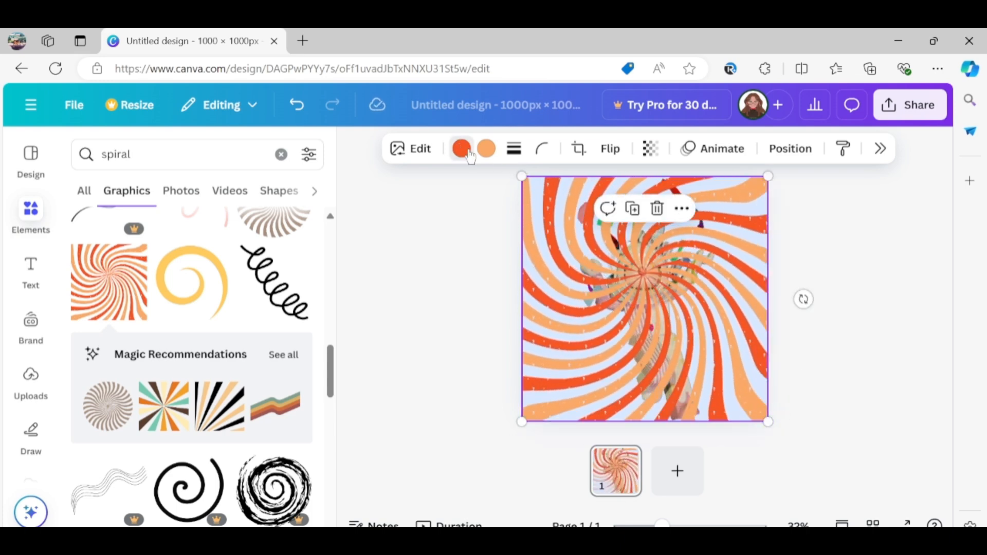
- Recolor the swirl's red-orange stripes to pale yellow, #FFFCB9
{"action": "left_click", "coordinate": [461, 148]}
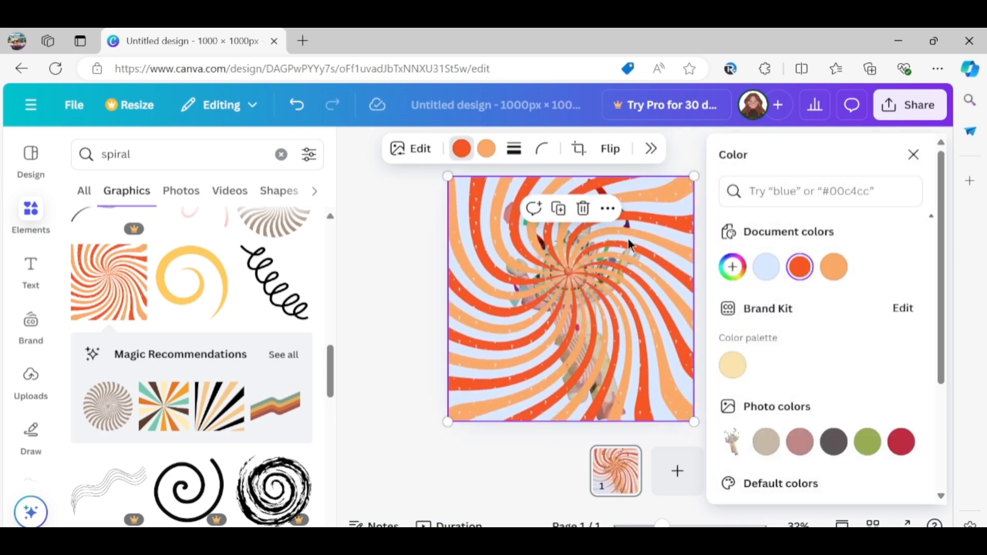
{"action": "left_click", "coordinate": [732, 267]}
{"action": "left_click_drag", "start_coordinate": [795, 331], "coordinate": [779, 303]}
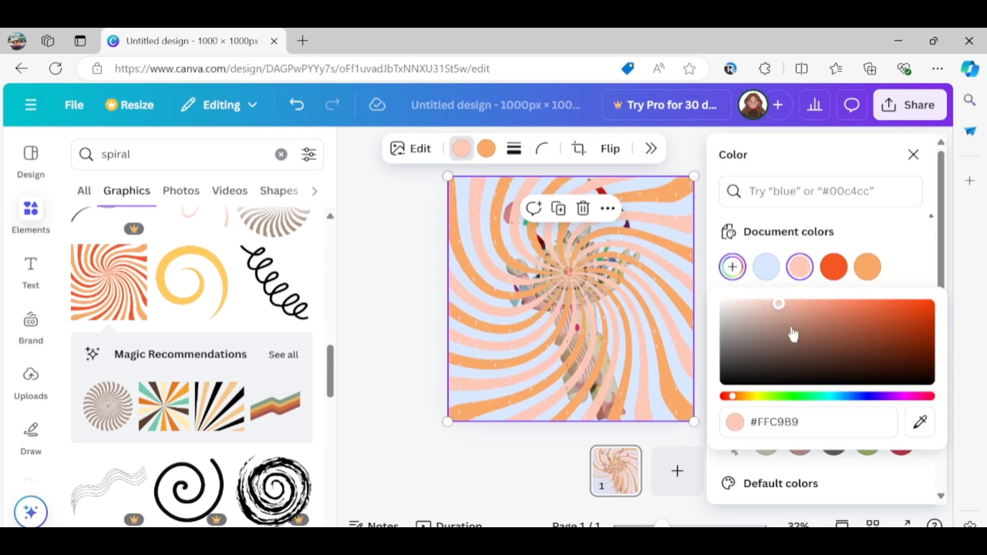
{"action": "left_click", "coordinate": [757, 396]}
- Recolor the swirl's light orange stripes to pastel pink by shifting the hue of the document's light blue
{"action": "left_click", "coordinate": [486, 149]}
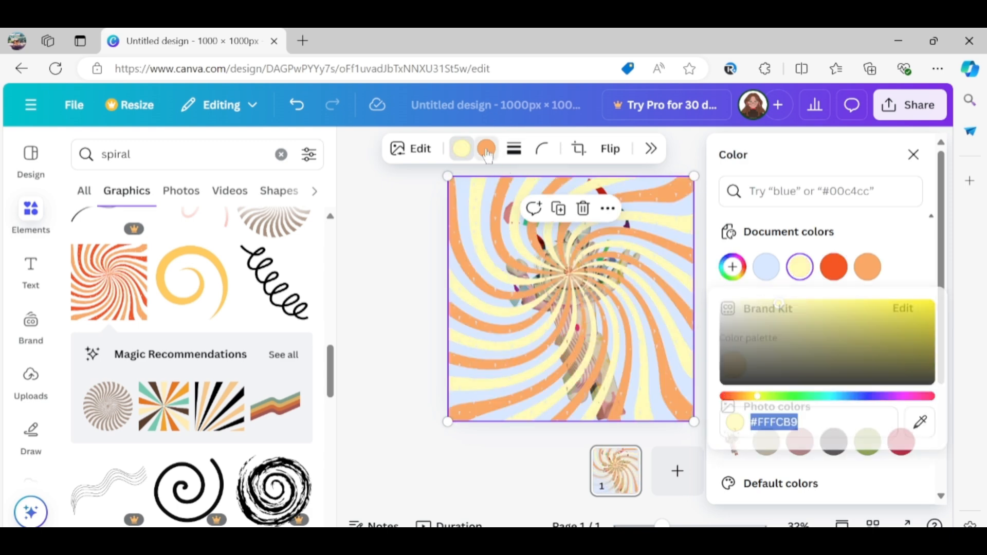
{"action": "left_click", "coordinate": [799, 271]}
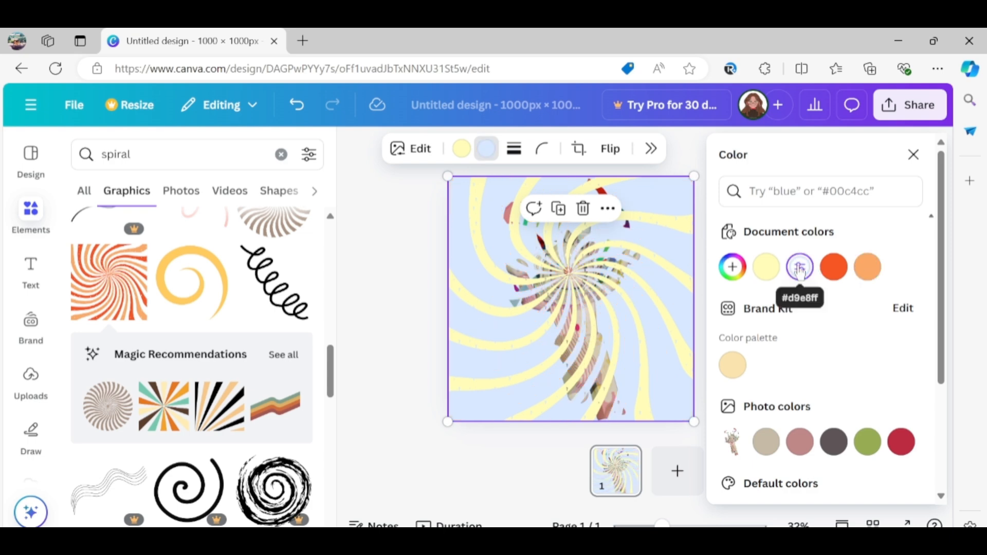
{"action": "left_click", "coordinate": [733, 267]}
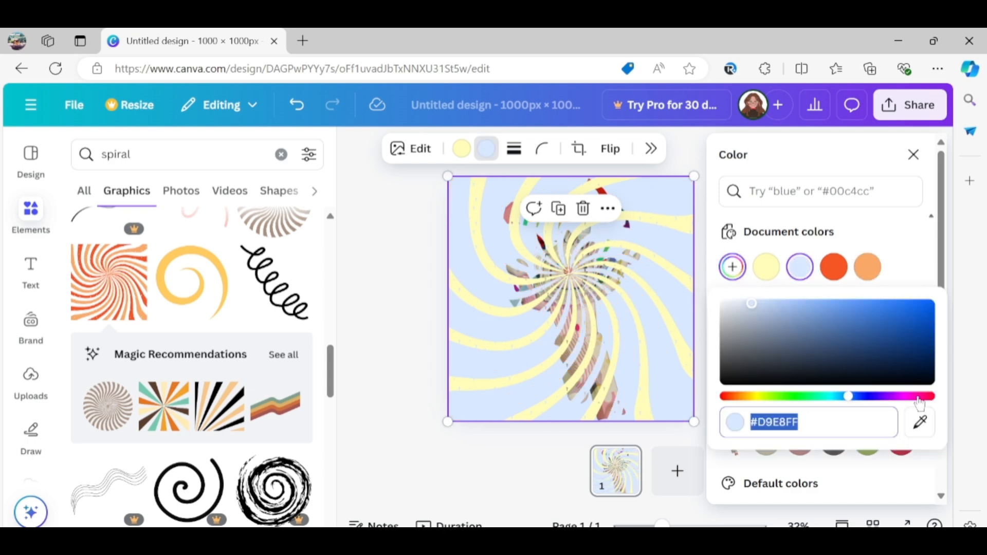
{"action": "left_click_drag", "start_coordinate": [919, 397], "coordinate": [913, 397]}
{"action": "left_click", "coordinate": [629, 301]}
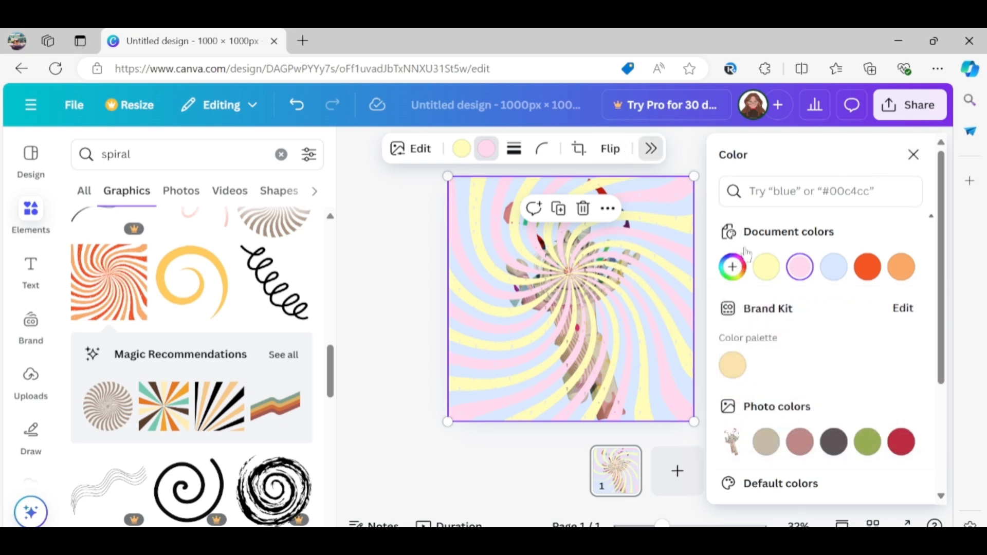
{"action": "left_click", "coordinate": [913, 154]}
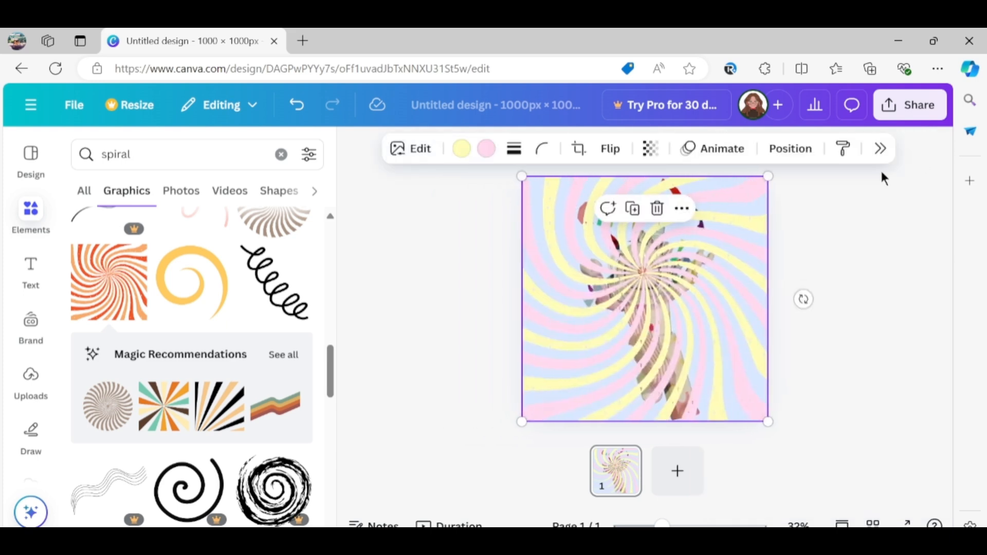
- Send the swirl graphic backward one layer so it sits behind the clown, leaving nothing selected
{"action": "right_click", "coordinate": [658, 297]}
{"action": "mouse_move", "coordinate": [691, 307]}
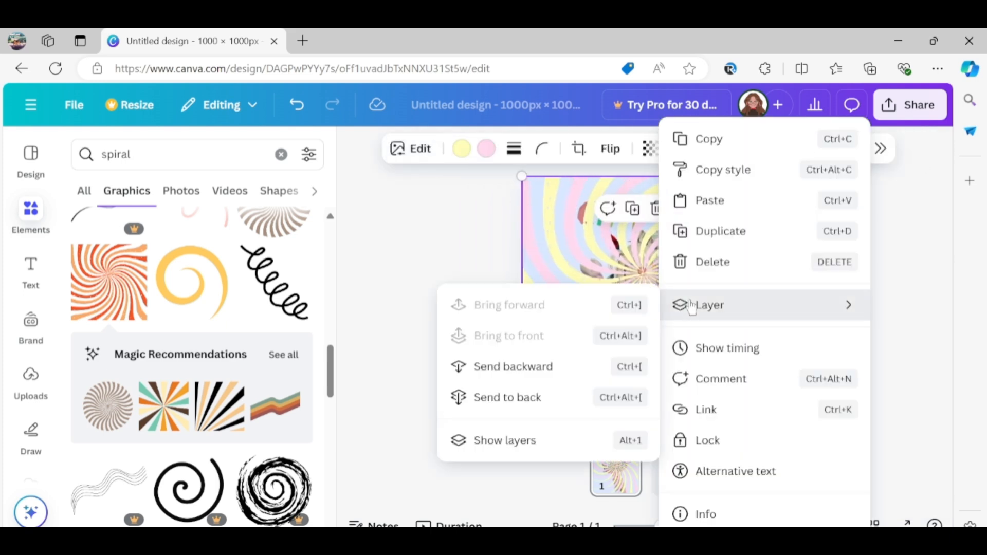
{"action": "left_click", "coordinate": [513, 369]}
{"action": "left_click", "coordinate": [653, 304]}
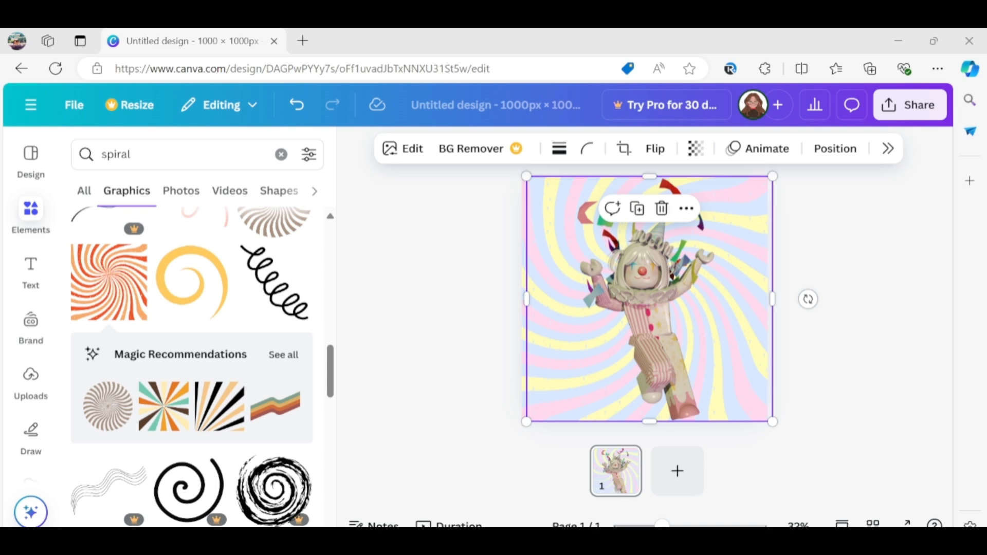
{"action": "left_click", "coordinate": [404, 348]}
- Search the element graphics for "confetti" in place of the spiral search
{"action": "scroll", "coordinate": [190, 309], "scroll_direction": "down", "scroll_amount": 8}
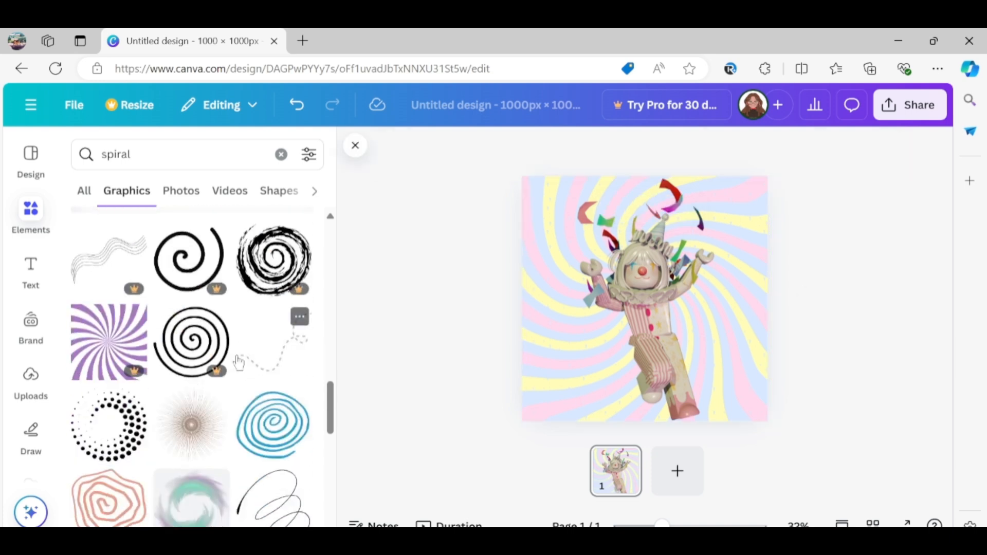
{"action": "left_click", "coordinate": [170, 155]}
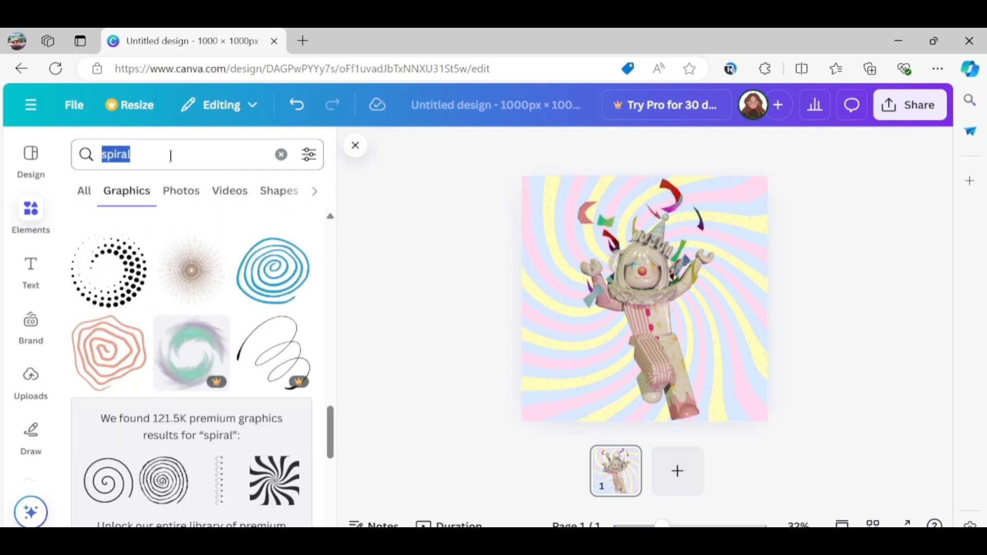
{"action": "type", "text": "ba"}
{"action": "key", "text": "BackSpace"}
{"action": "key", "text": "BackSpace"}
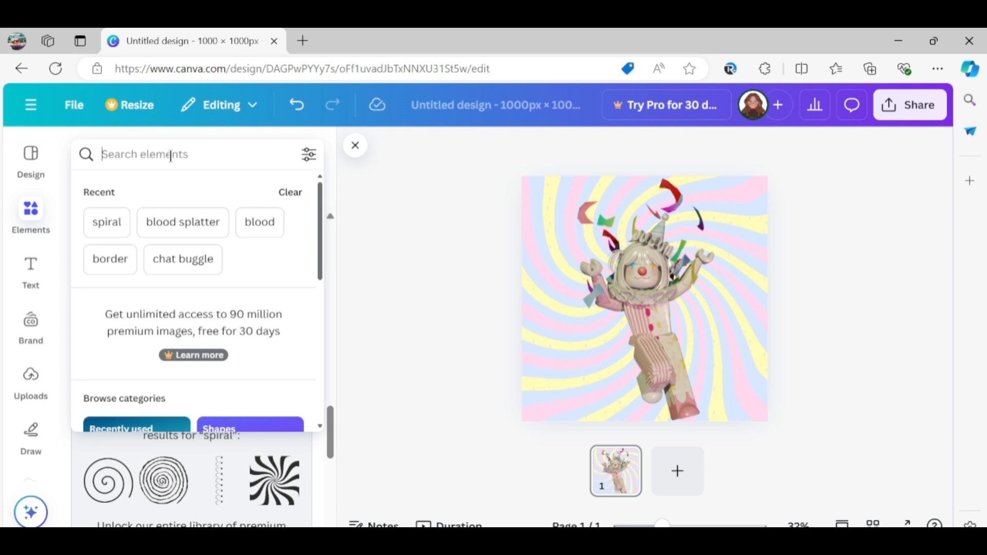
{"action": "type", "text": "confetti"}
{"action": "key", "text": "Return"}
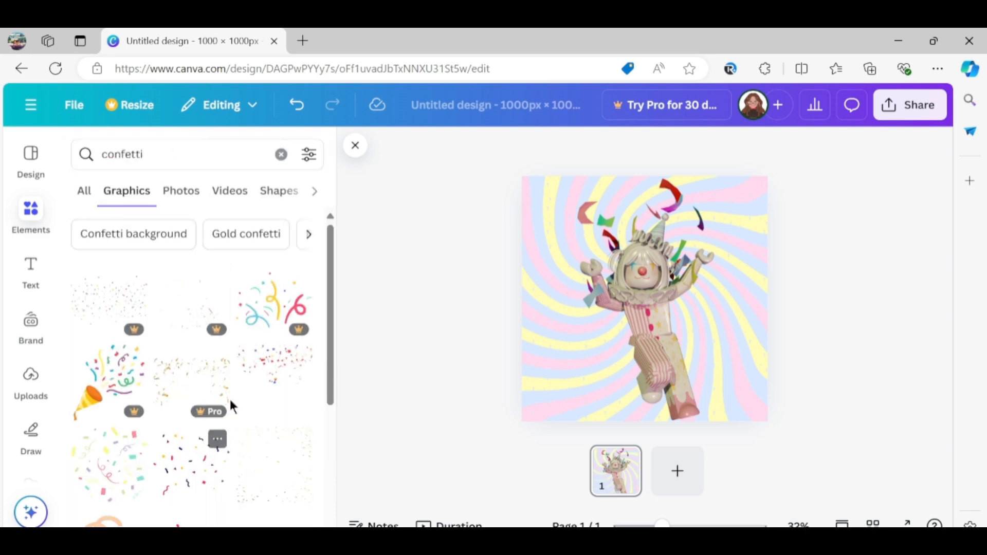
- Try adding a gold confetti graphic from the page's upper left corner and enlarging it over the design
{"action": "scroll", "coordinate": [209, 426], "scroll_direction": "down", "scroll_amount": 5}
{"action": "left_click", "coordinate": [270, 264]}
{"action": "left_click_drag", "start_coordinate": [583, 350], "coordinate": [580, 309]}
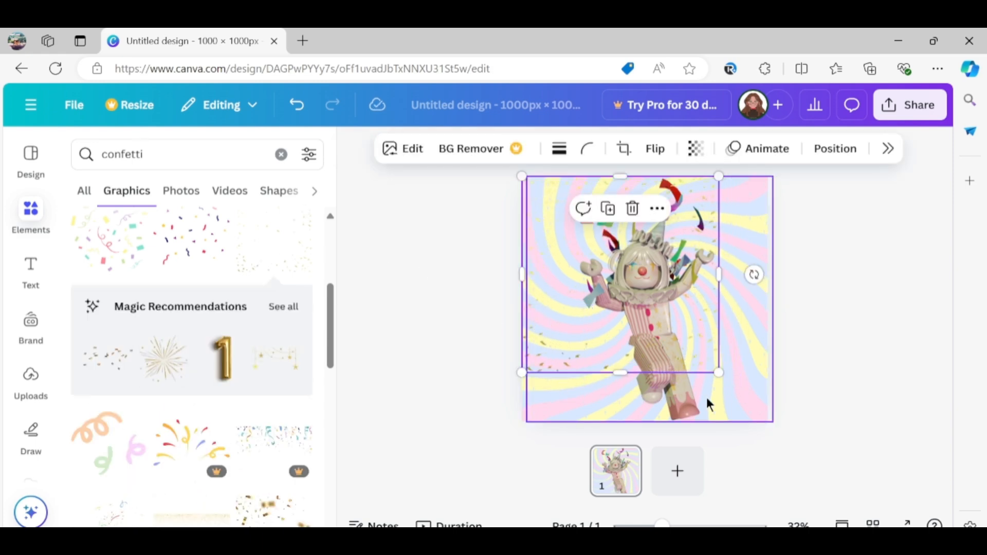
{"action": "left_click_drag", "start_coordinate": [719, 373], "coordinate": [786, 397]}
{"action": "left_click", "coordinate": [248, 356]}
- Look through the confetti graphics and photos for a colorful confetti element that suits the pastel design
{"action": "scroll", "coordinate": [230, 353], "scroll_direction": "down", "scroll_amount": 8}
{"action": "scroll", "coordinate": [234, 347], "scroll_direction": "up", "scroll_amount": 2}
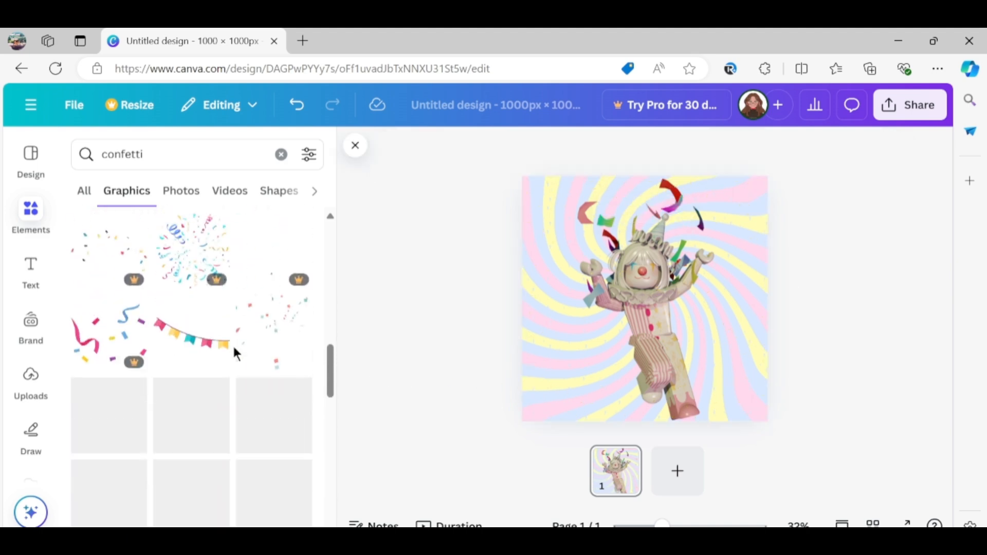
{"action": "scroll", "coordinate": [201, 335], "scroll_direction": "down", "scroll_amount": 3}
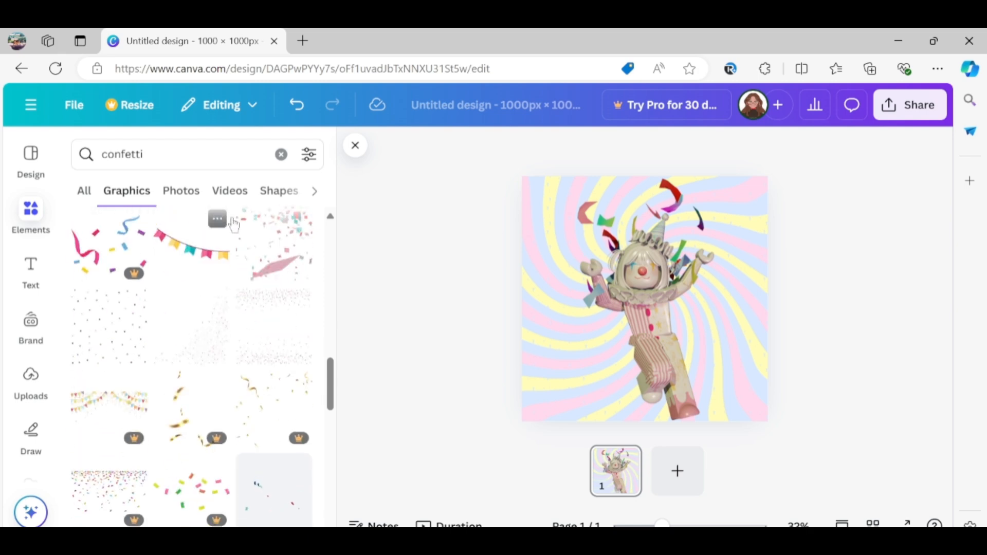
{"action": "left_click", "coordinate": [315, 191]}
{"action": "left_click", "coordinate": [150, 191]}
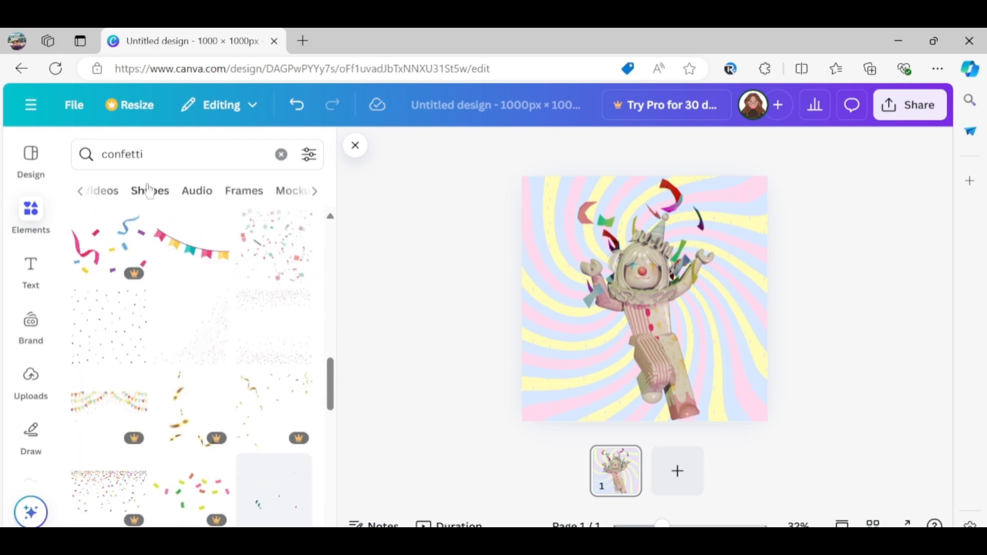
{"action": "left_click", "coordinate": [122, 198]}
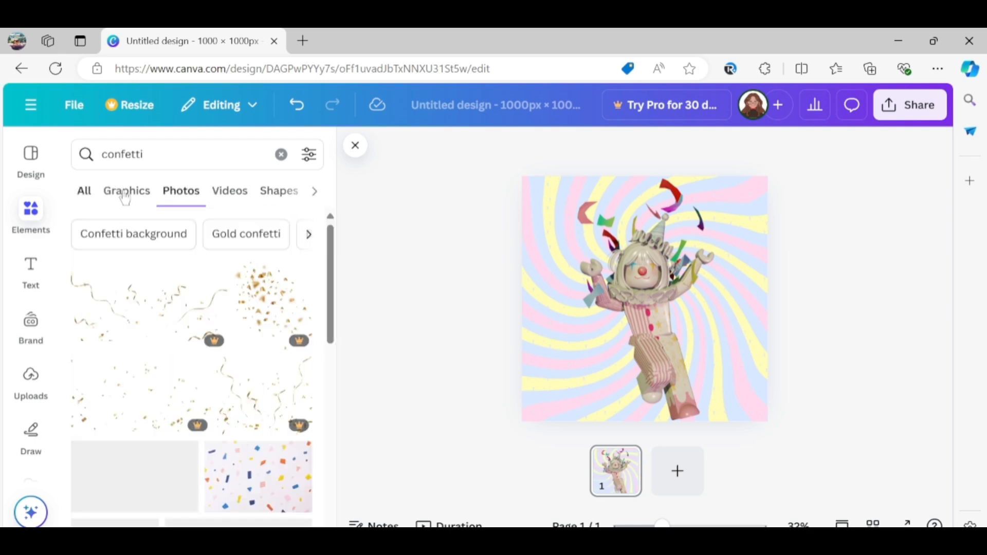
{"action": "left_click", "coordinate": [127, 191]}
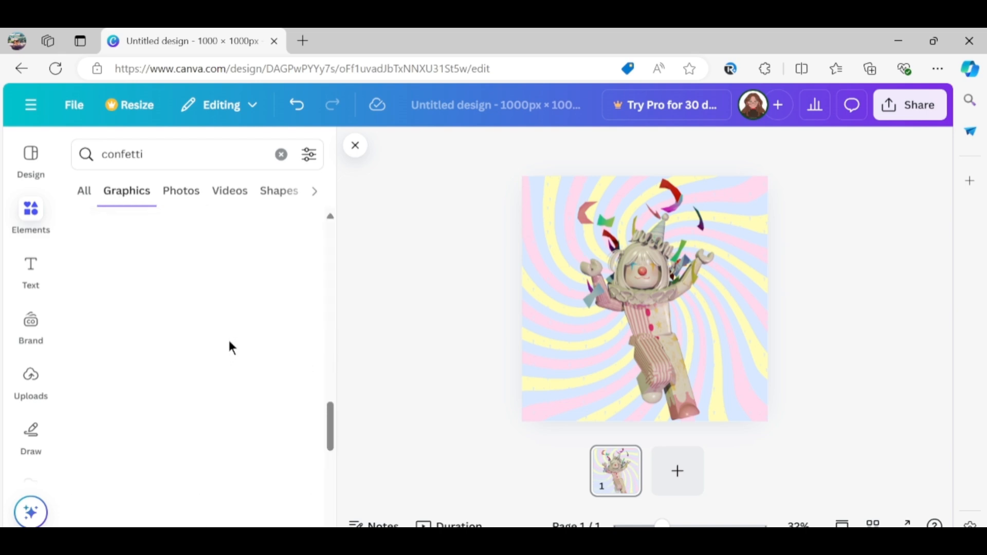
{"action": "scroll", "coordinate": [203, 322], "scroll_direction": "down", "scroll_amount": 5}
{"action": "scroll", "coordinate": [265, 320], "scroll_direction": "down", "scroll_amount": 10}
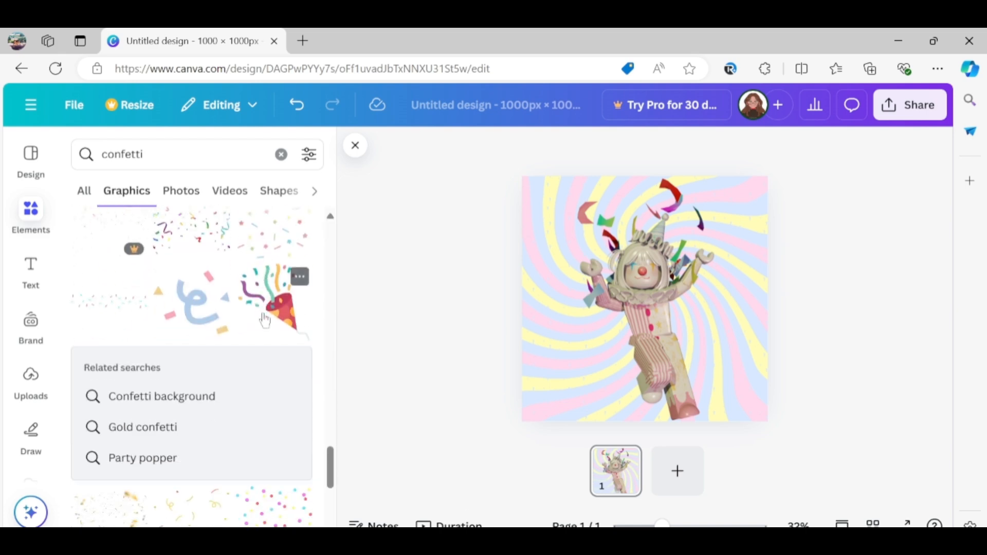
{"action": "scroll", "coordinate": [265, 320], "scroll_direction": "down", "scroll_amount": 10}
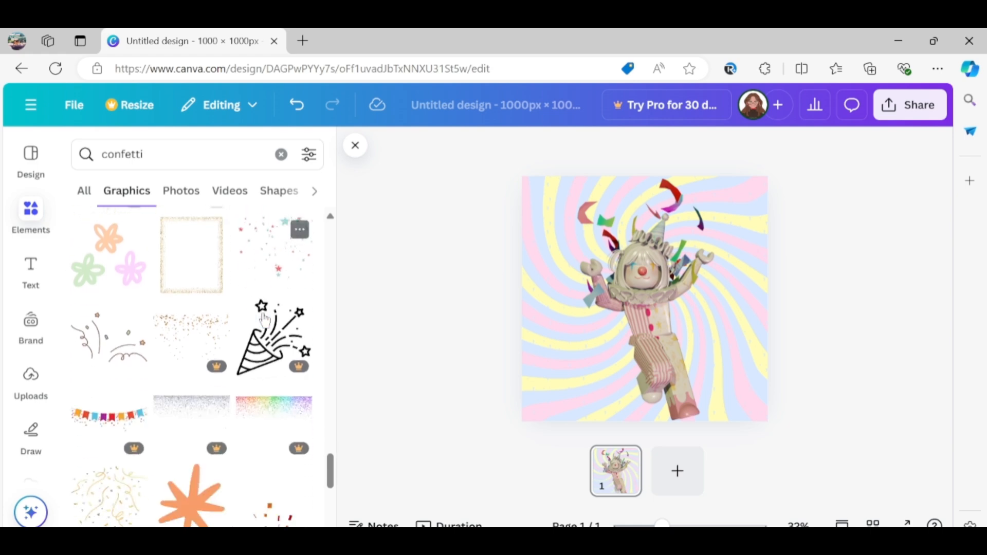
{"action": "scroll", "coordinate": [187, 324], "scroll_direction": "down", "scroll_amount": 10}
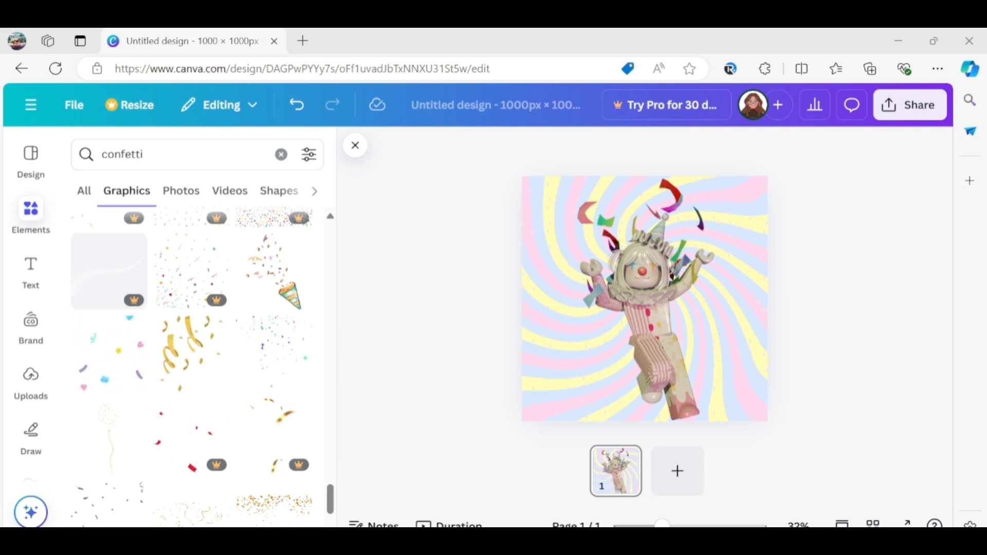
- Delete the clown image from the page, keeping the swirl background
{"action": "left_click", "coordinate": [606, 286]}
{"action": "left_click", "coordinate": [606, 287]}
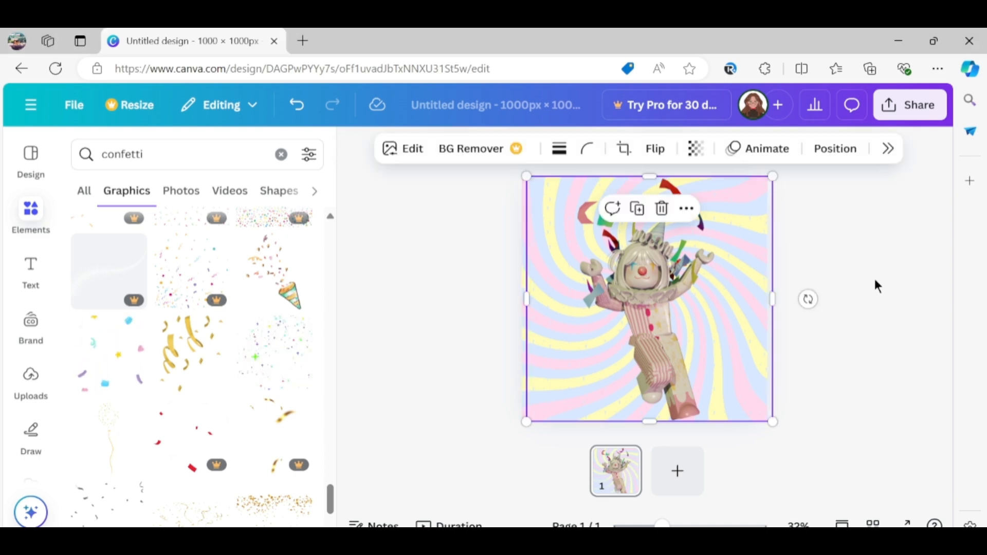
{"action": "key", "text": "Delete"}
- Upload the pinker version of the clown render, add it to the page and move it to the upper left corner
{"action": "left_click", "coordinate": [32, 350]}
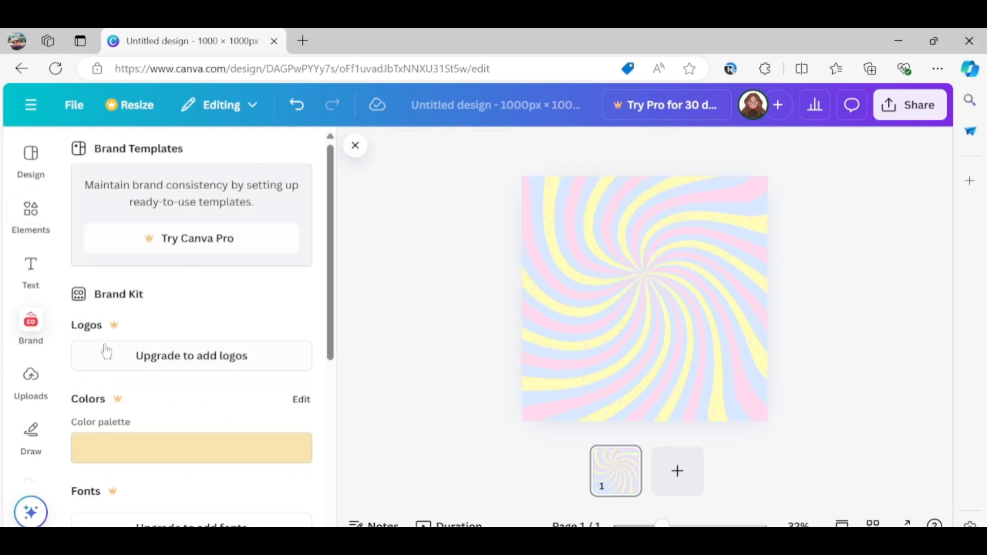
{"action": "left_click", "coordinate": [31, 378]}
{"action": "left_click", "coordinate": [217, 205]}
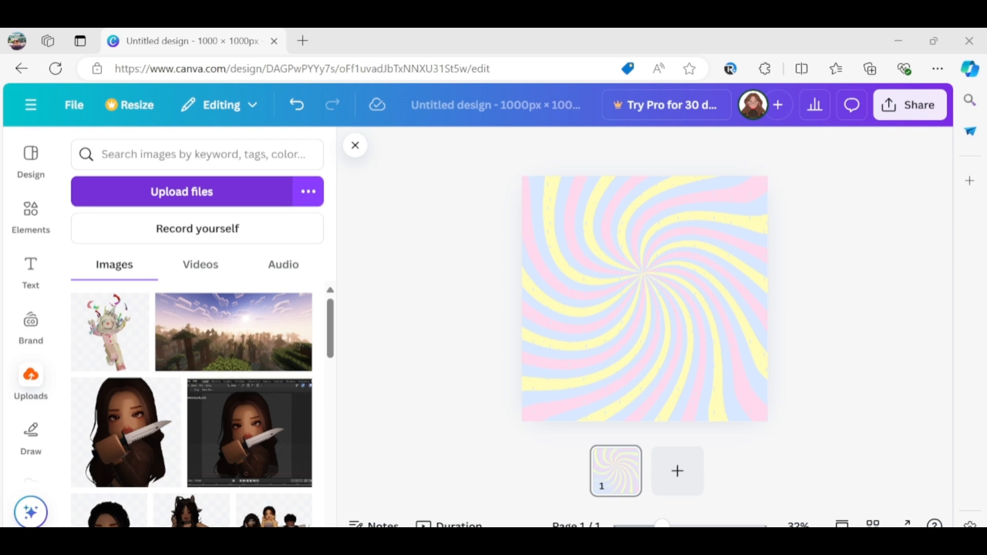
{"action": "left_click", "coordinate": [124, 356]}
{"action": "left_click_drag", "start_coordinate": [631, 324], "coordinate": [596, 290]}
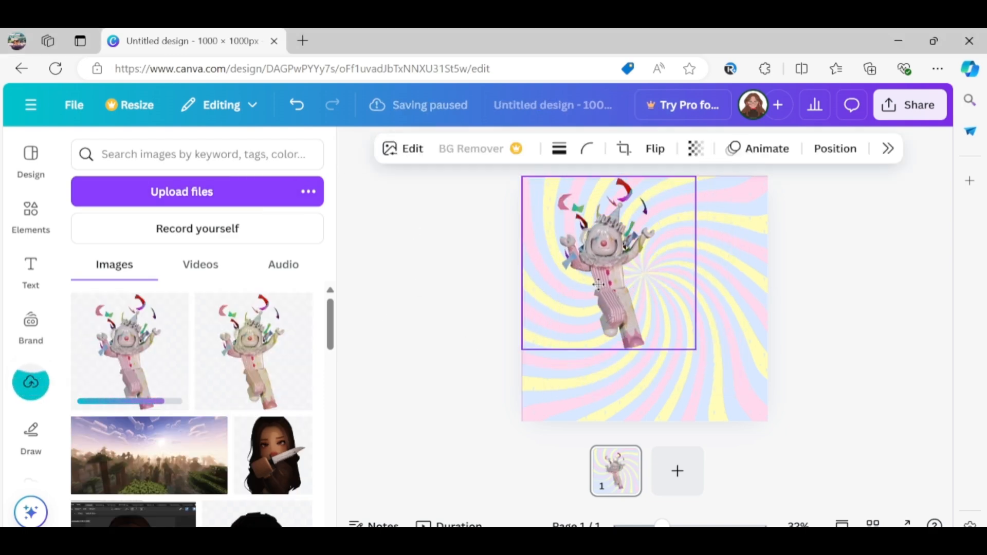
- Enlarge the clown image to 1,000 × 1,000 so it fills the page, and apply the warm Capri filter
{"action": "left_click_drag", "start_coordinate": [696, 348], "coordinate": [776, 408]}
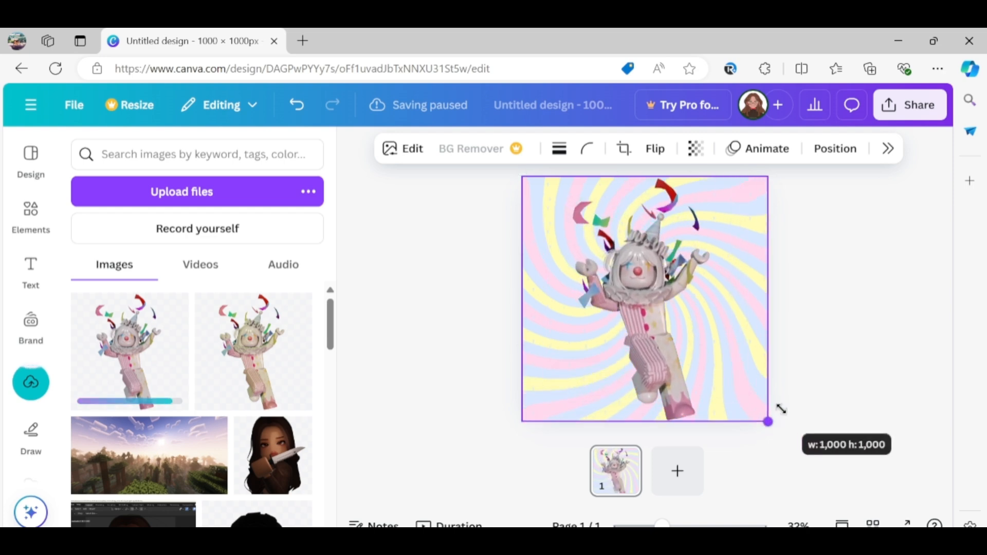
{"action": "left_click", "coordinate": [408, 149]}
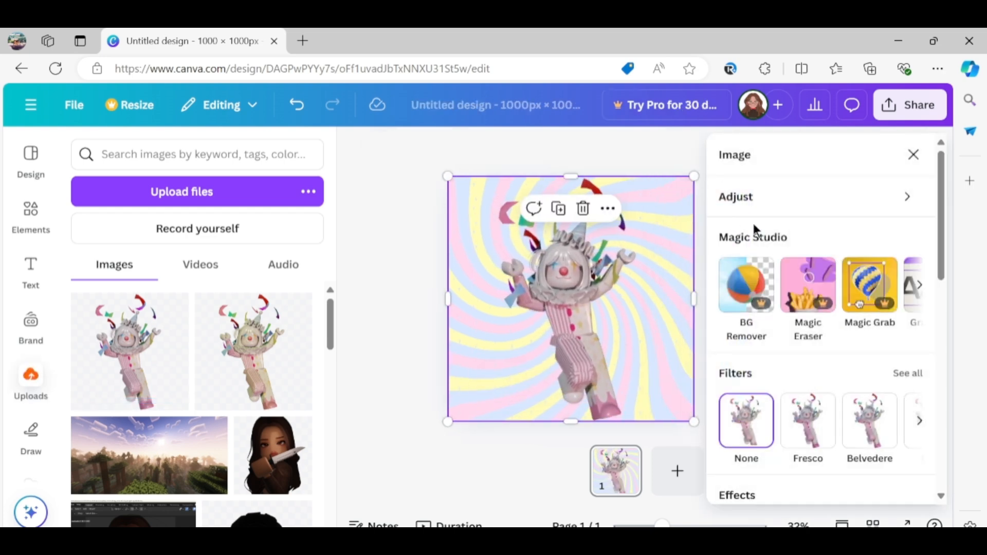
{"action": "left_click", "coordinate": [908, 373]}
{"action": "scroll", "coordinate": [889, 334], "scroll_direction": "down", "scroll_amount": 4}
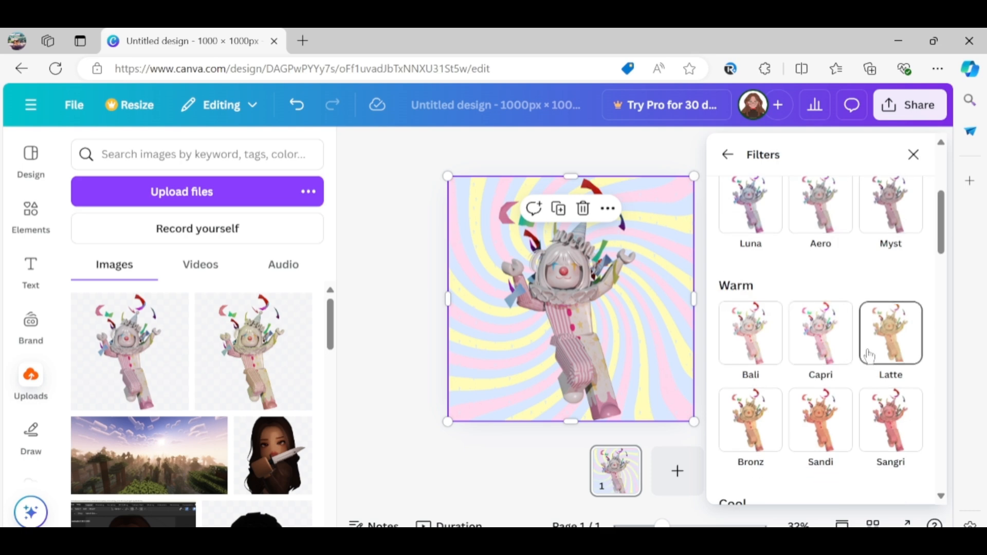
{"action": "left_click", "coordinate": [821, 333]}
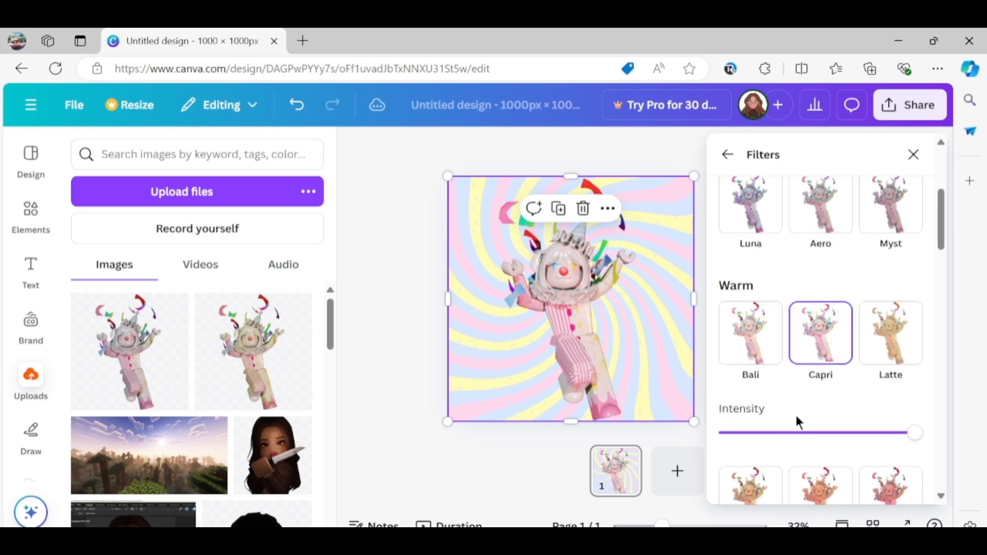
- Try the Vivid filters on the clown image, including Rustiq, Eldar, Chroma and Stark
{"action": "scroll", "coordinate": [802, 406], "scroll_direction": "down", "scroll_amount": 10}
{"action": "scroll", "coordinate": [804, 388], "scroll_direction": "down", "scroll_amount": 3}
{"action": "scroll", "coordinate": [819, 247], "scroll_direction": "up", "scroll_amount": 2}
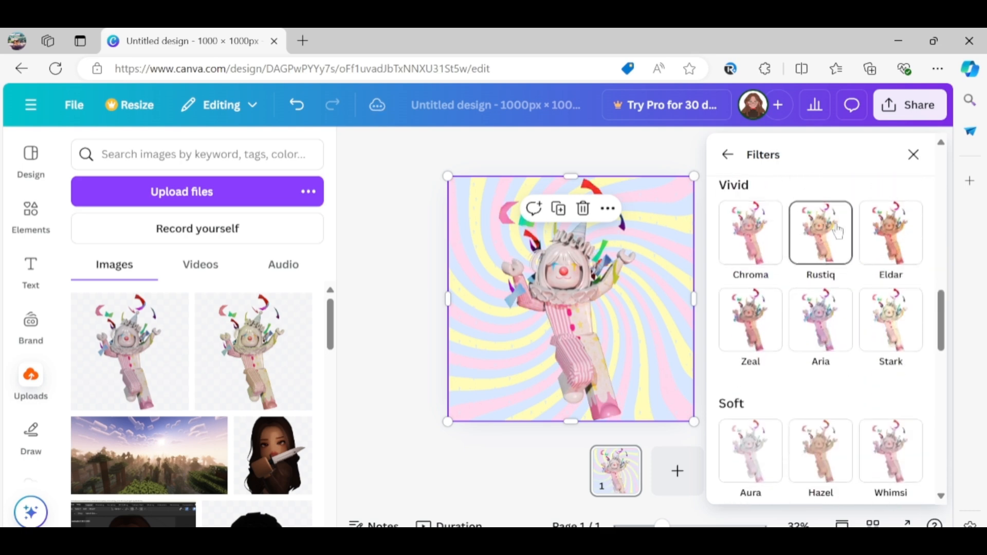
{"action": "left_click", "coordinate": [820, 233]}
{"action": "left_click", "coordinate": [888, 248]}
{"action": "left_click", "coordinate": [774, 237]}
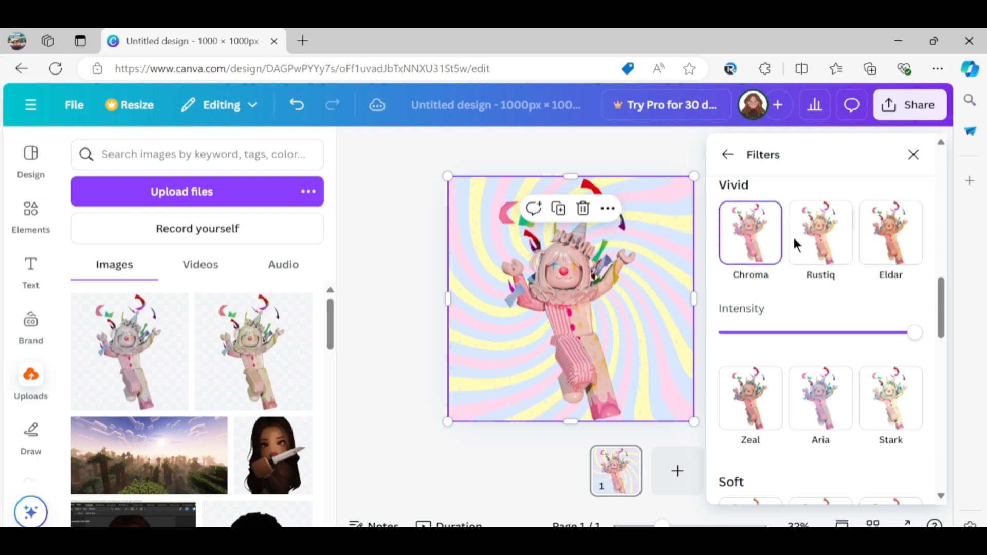
{"action": "left_click", "coordinate": [890, 398]}
- Try the soft Aura filter at reduced intensity, a Vintage filter and the X-Pro + filter on the clown image
{"action": "left_click_drag", "start_coordinate": [912, 342], "coordinate": [887, 320]}
{"action": "scroll", "coordinate": [812, 329], "scroll_direction": "down", "scroll_amount": 3}
{"action": "left_click", "coordinate": [771, 307]}
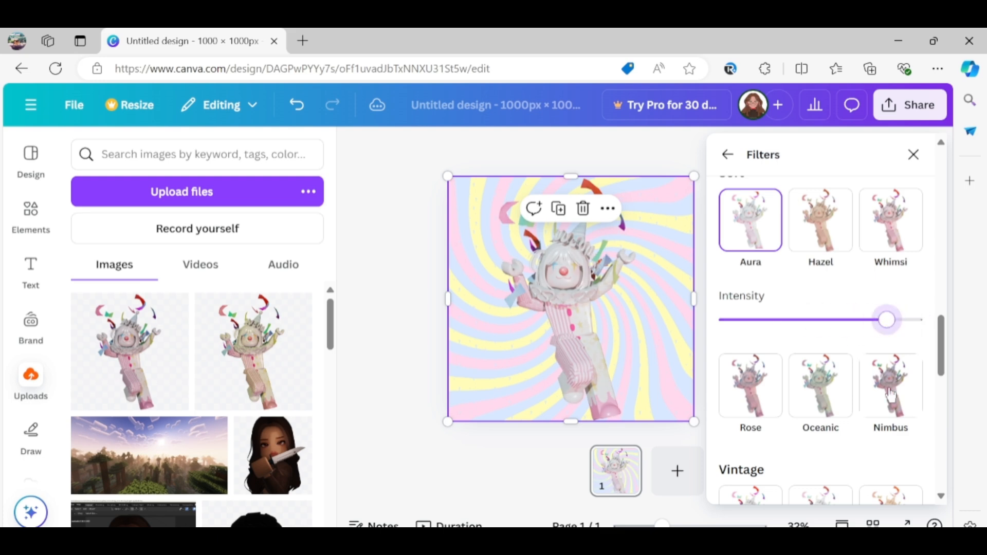
{"action": "scroll", "coordinate": [826, 400], "scroll_direction": "down", "scroll_amount": 5}
{"action": "left_click", "coordinate": [751, 280]}
{"action": "scroll", "coordinate": [898, 313], "scroll_direction": "down", "scroll_amount": 1}
{"action": "scroll", "coordinate": [899, 313], "scroll_direction": "down", "scroll_amount": 10}
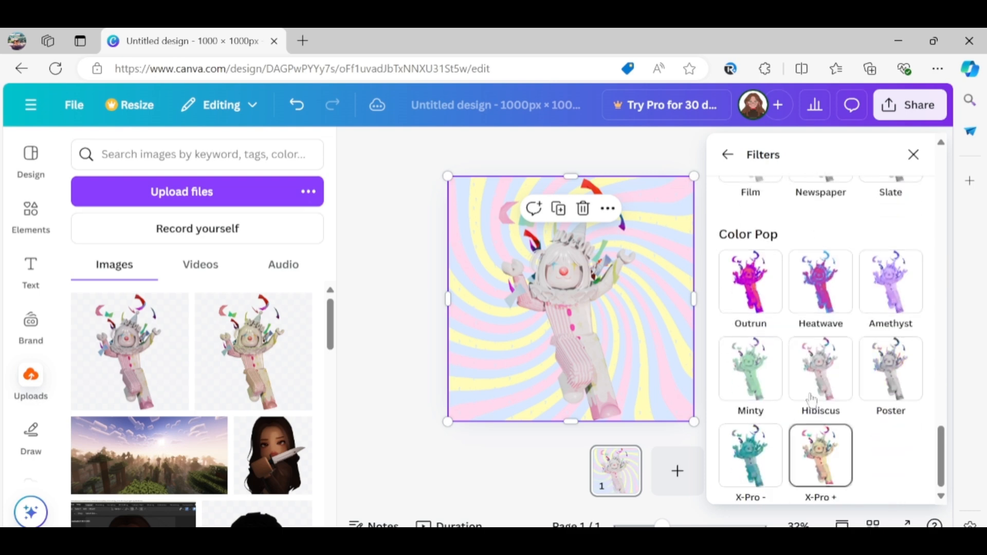
{"action": "left_click", "coordinate": [819, 452]}
- Compare the warm Bali filter, then apply Capri to the clown image at nearly full intensity
{"action": "scroll", "coordinate": [854, 308], "scroll_direction": "up", "scroll_amount": 15}
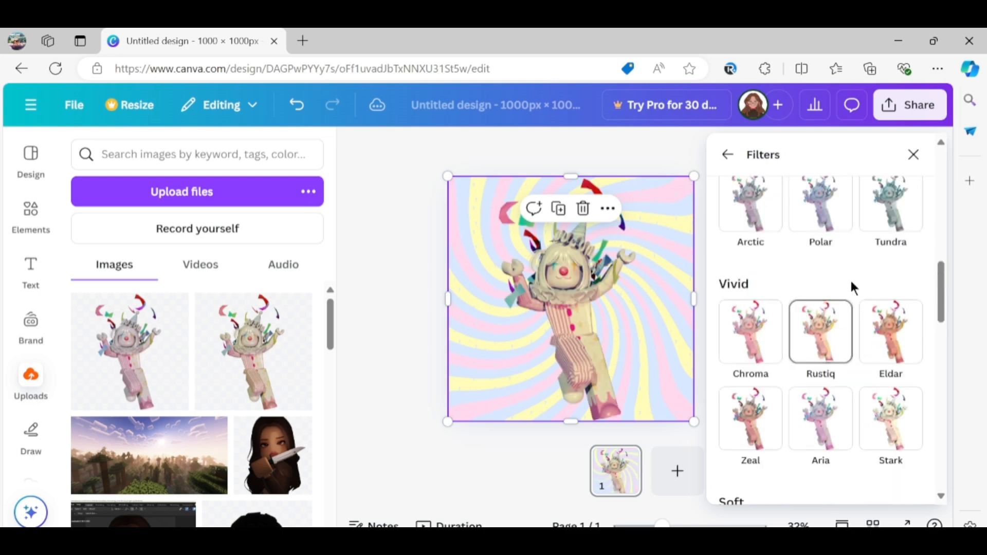
{"action": "scroll", "coordinate": [876, 248], "scroll_direction": "up", "scroll_amount": 10}
{"action": "left_click", "coordinate": [758, 436]}
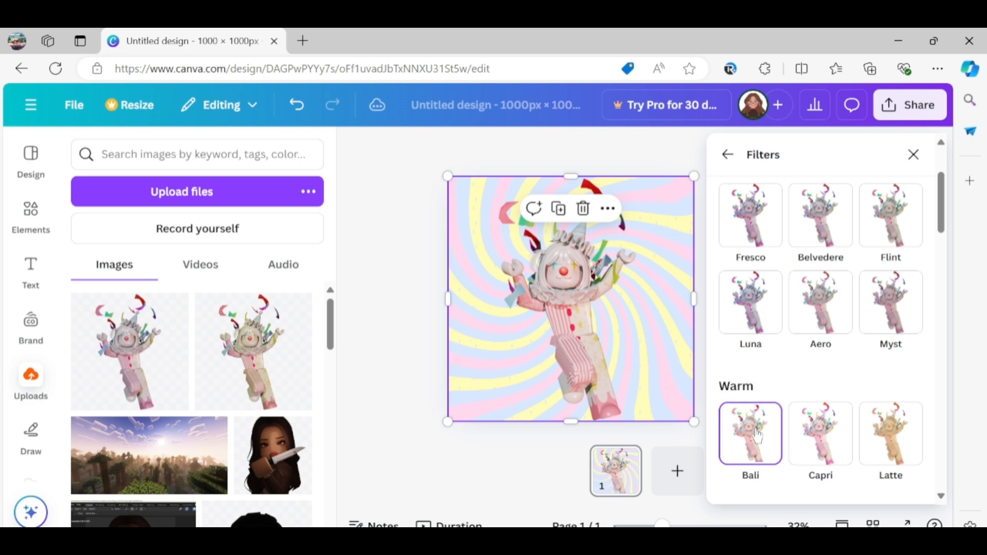
{"action": "left_click", "coordinate": [770, 421]}
{"action": "left_click_drag", "start_coordinate": [886, 456], "coordinate": [929, 460]}
{"action": "left_click", "coordinate": [820, 356]}
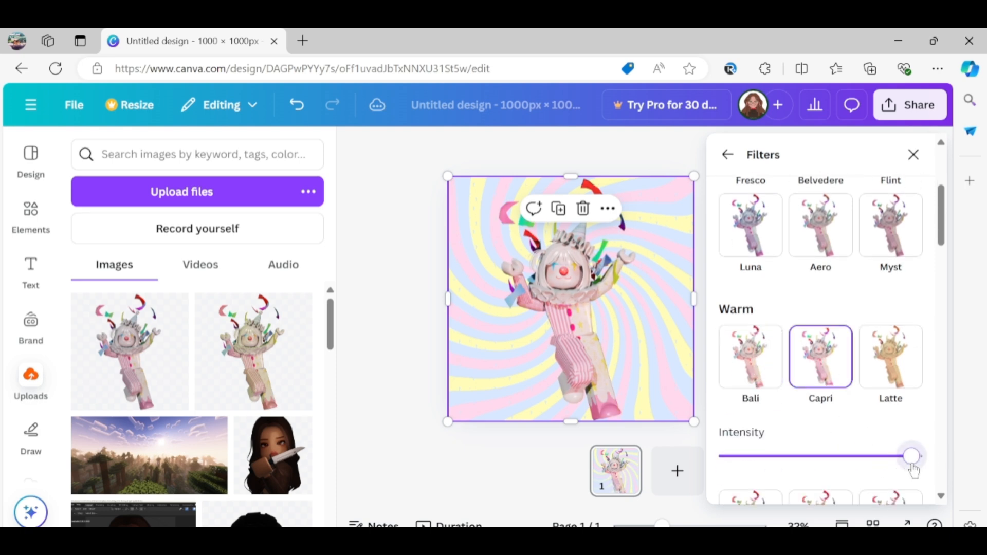
{"action": "scroll", "coordinate": [891, 355], "scroll_direction": "up", "scroll_amount": 4}
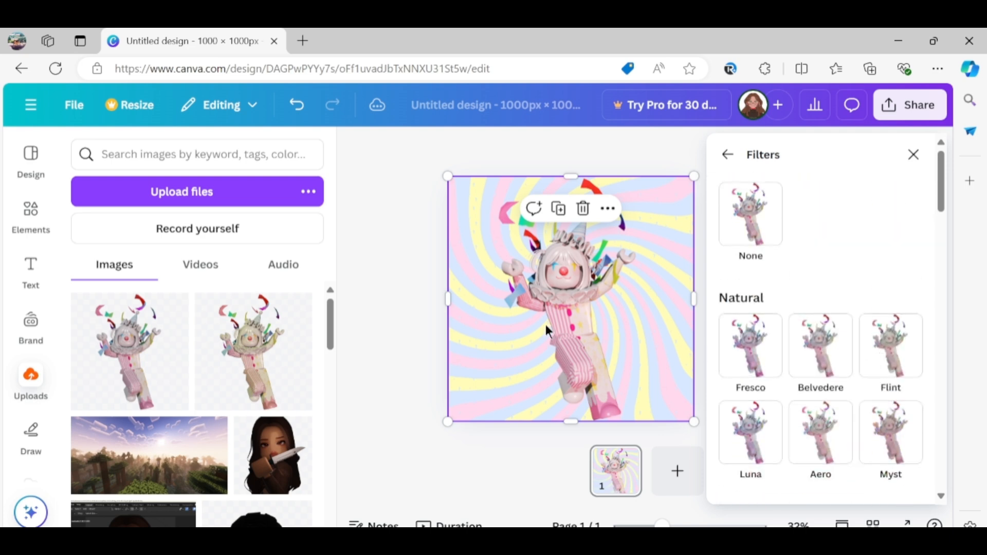
- Look through the uploaded images for an overlay graphic and search them for "overlay"
{"action": "left_click", "coordinate": [345, 301]}
{"action": "scroll", "coordinate": [195, 340], "scroll_direction": "down", "scroll_amount": 10}
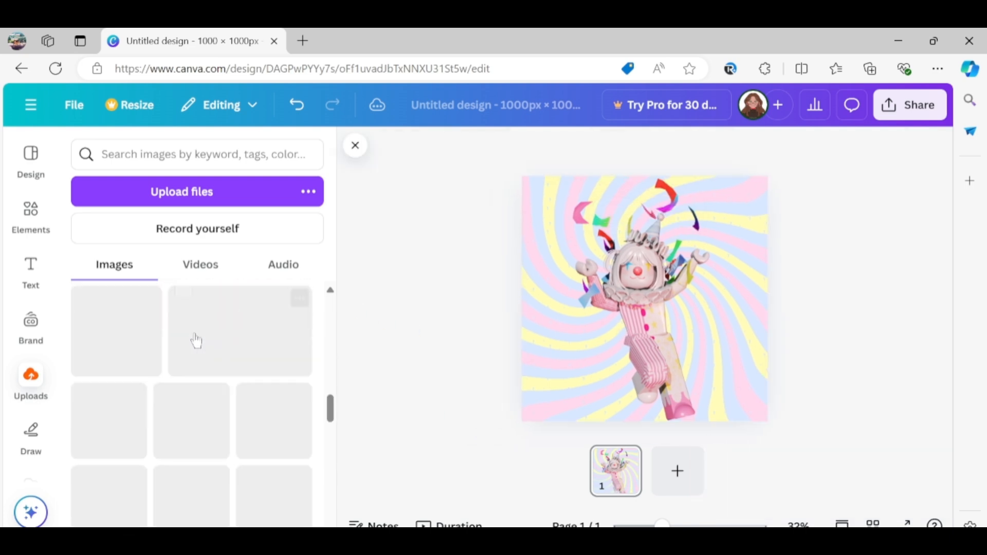
{"action": "scroll", "coordinate": [197, 339], "scroll_direction": "down", "scroll_amount": 10}
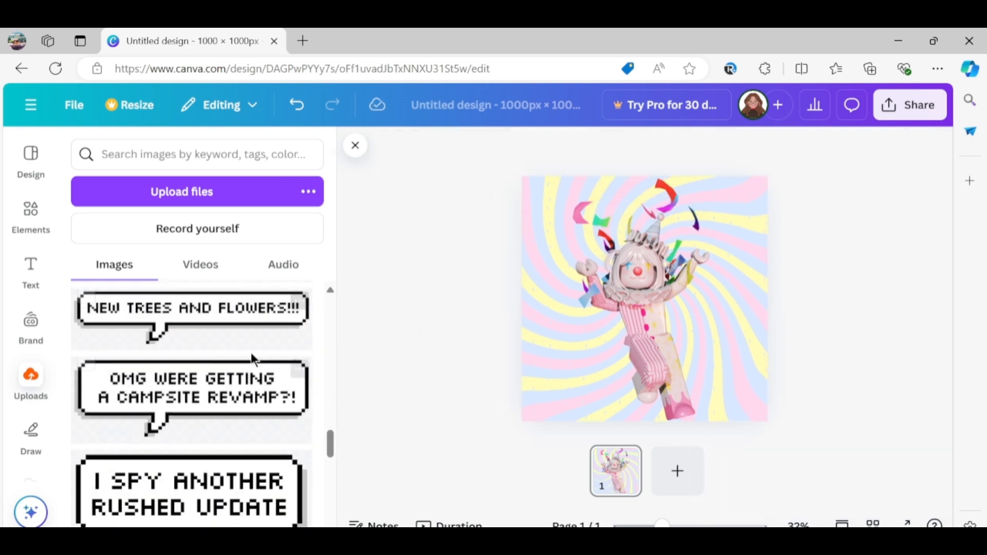
{"action": "scroll", "coordinate": [216, 360], "scroll_direction": "down", "scroll_amount": 5}
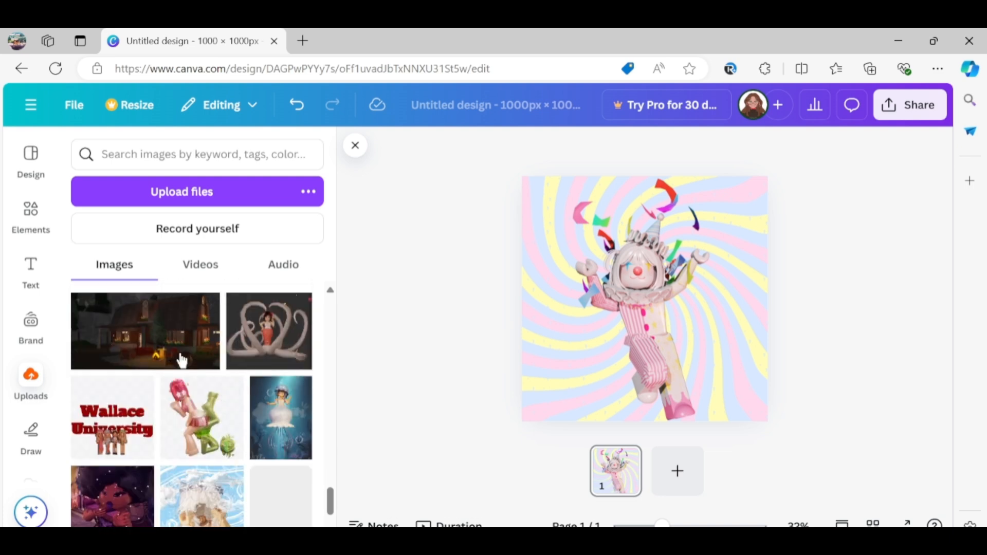
{"action": "scroll", "coordinate": [133, 432], "scroll_direction": "down", "scroll_amount": 3}
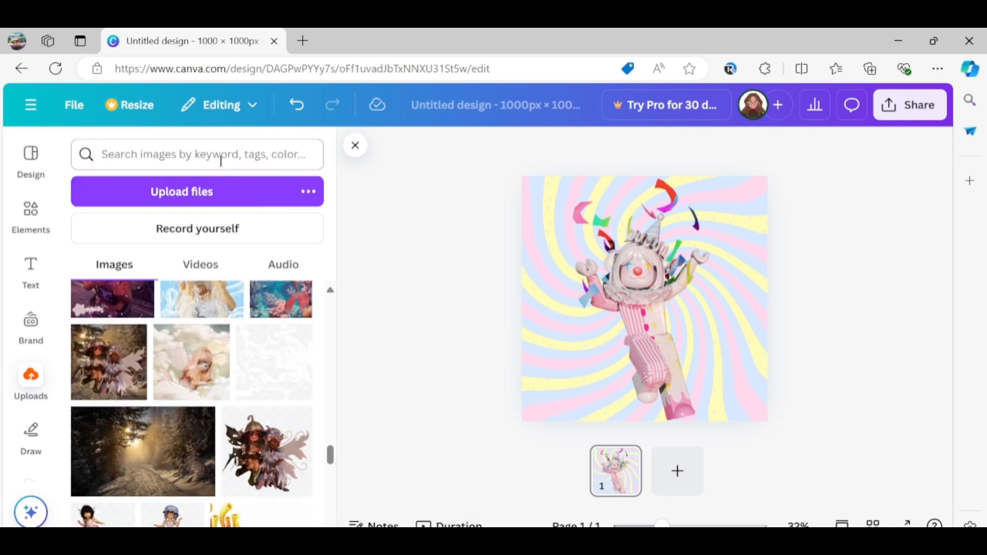
{"action": "type", "text": "overlay"}
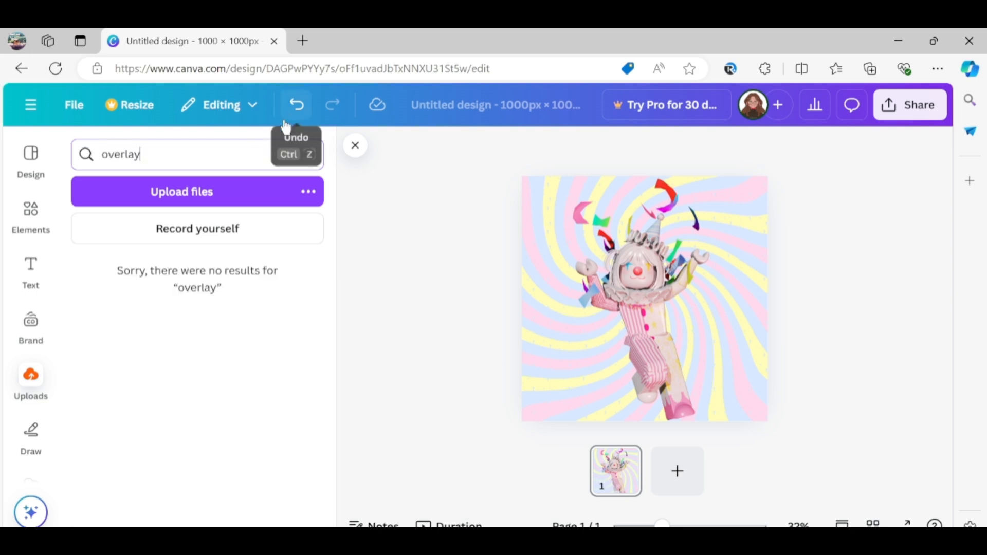
- Search the uploads for "star", add the white star outline overlay and enlarge it to cover the whole page
{"action": "left_click", "coordinate": [309, 155]}
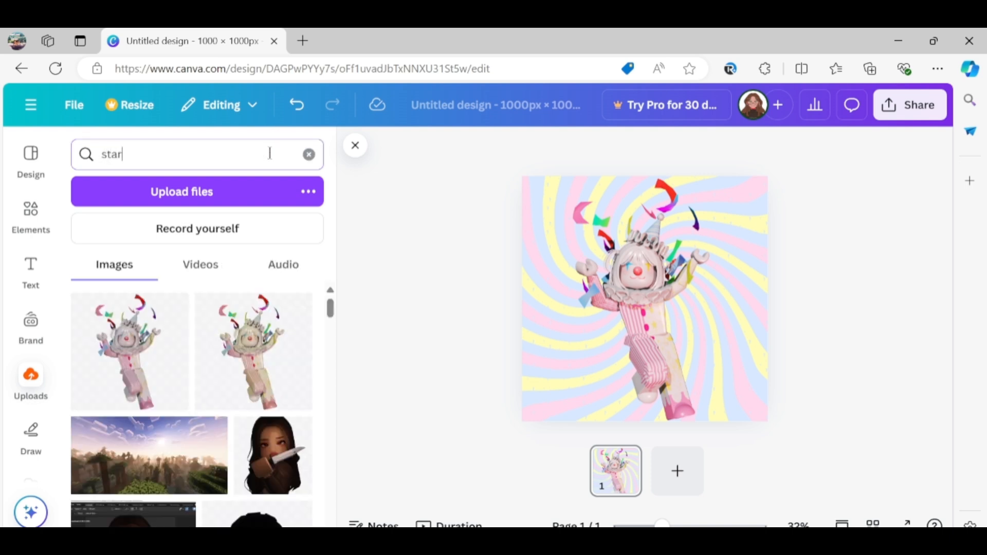
{"action": "key", "text": "Return"}
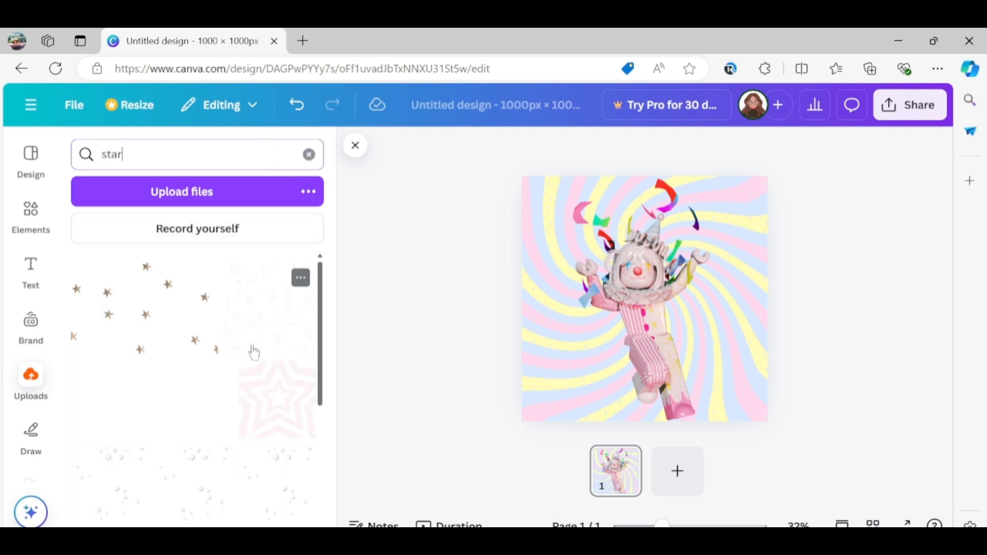
{"action": "left_click", "coordinate": [159, 416]}
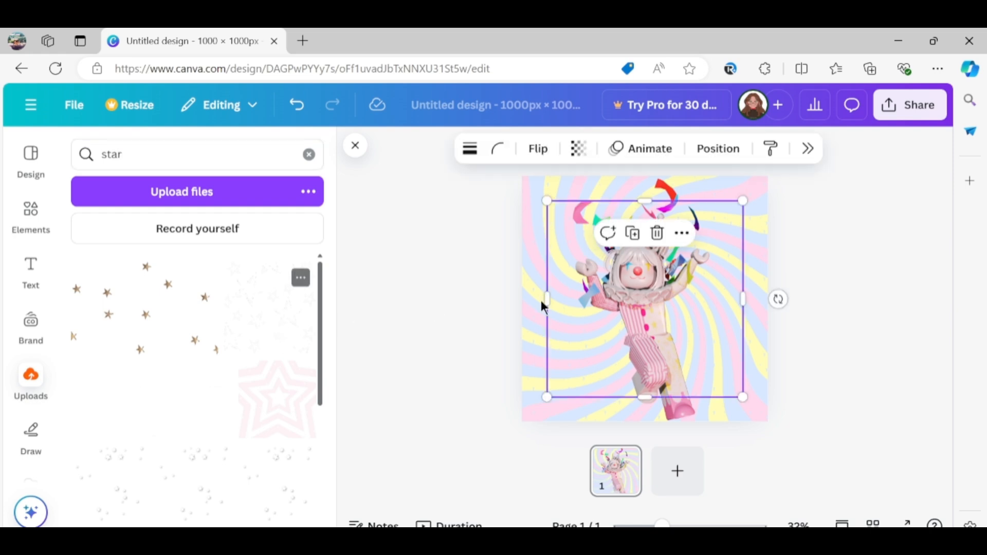
{"action": "left_click_drag", "start_coordinate": [639, 303], "coordinate": [612, 277]}
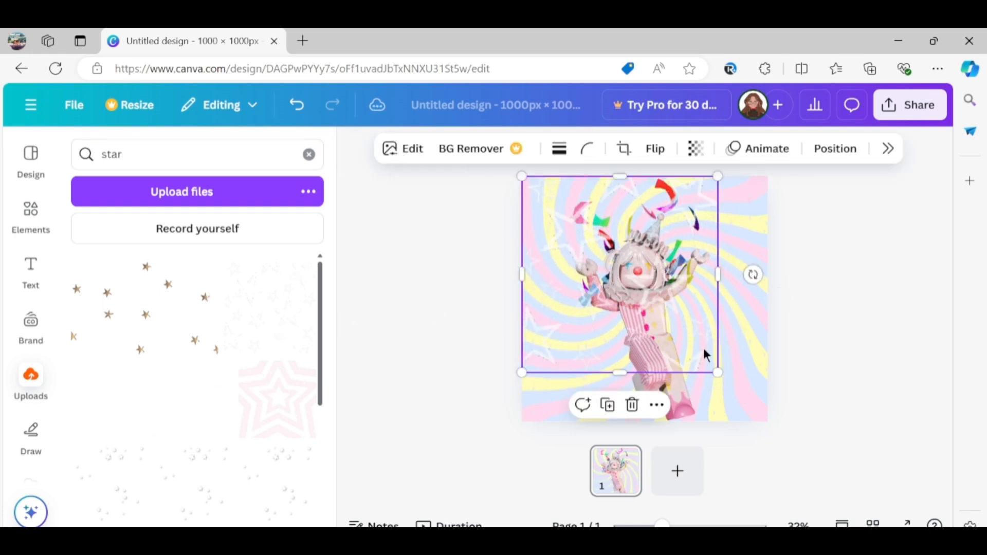
{"action": "left_click_drag", "start_coordinate": [721, 374], "coordinate": [776, 411]}
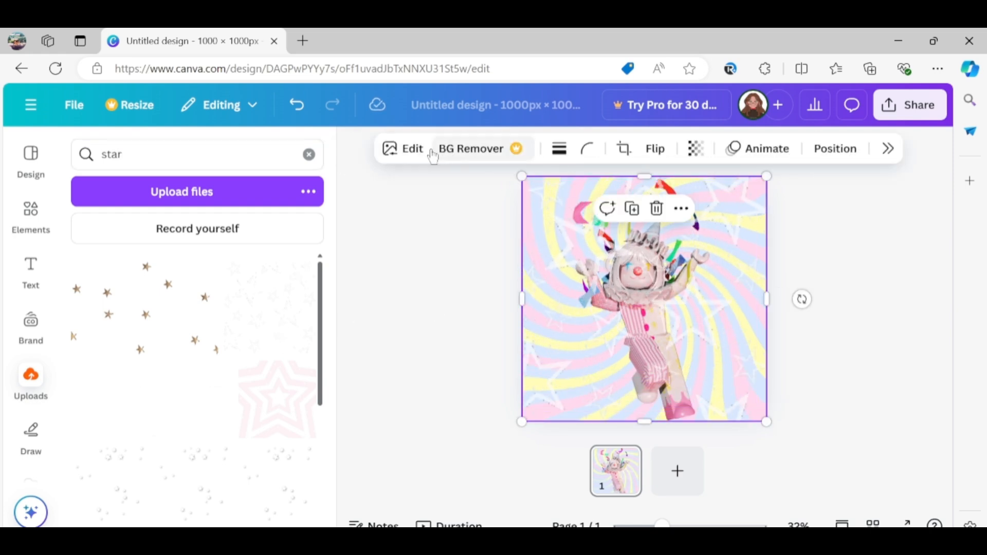
{"action": "left_click", "coordinate": [411, 149]}
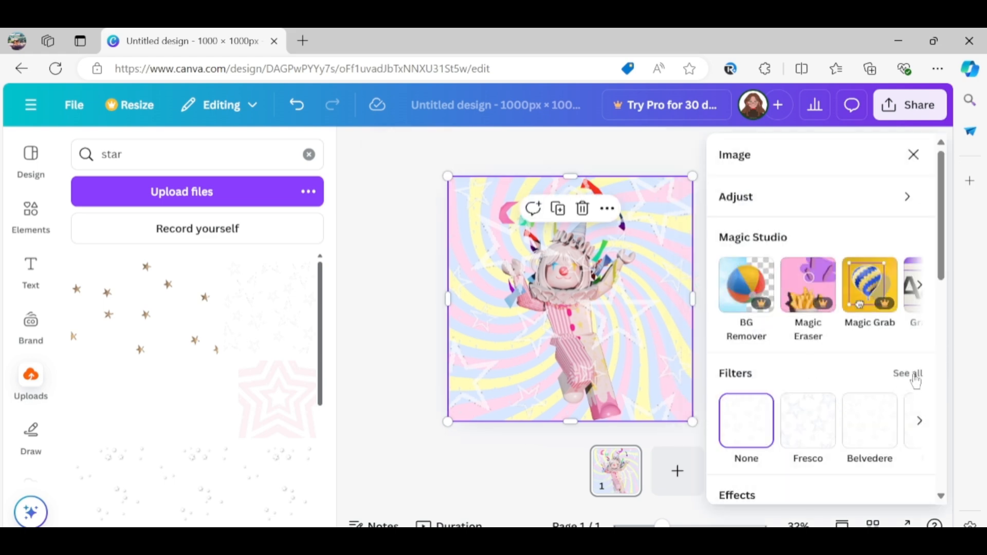
{"action": "left_click", "coordinate": [908, 373]}
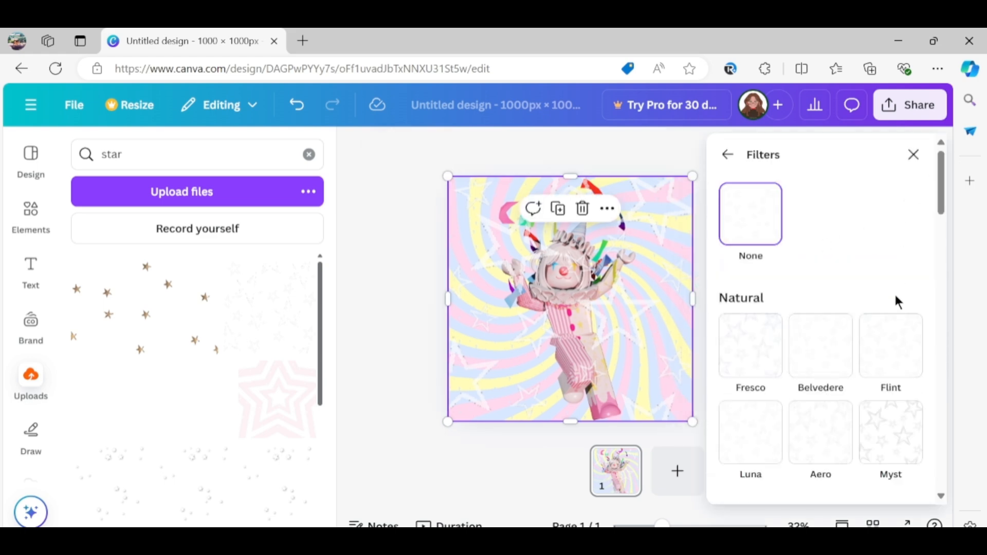
{"action": "left_click", "coordinate": [914, 154]}
- Duplicate the white star overlay in place and show the list of the page's layers
{"action": "left_click", "coordinate": [724, 306]}
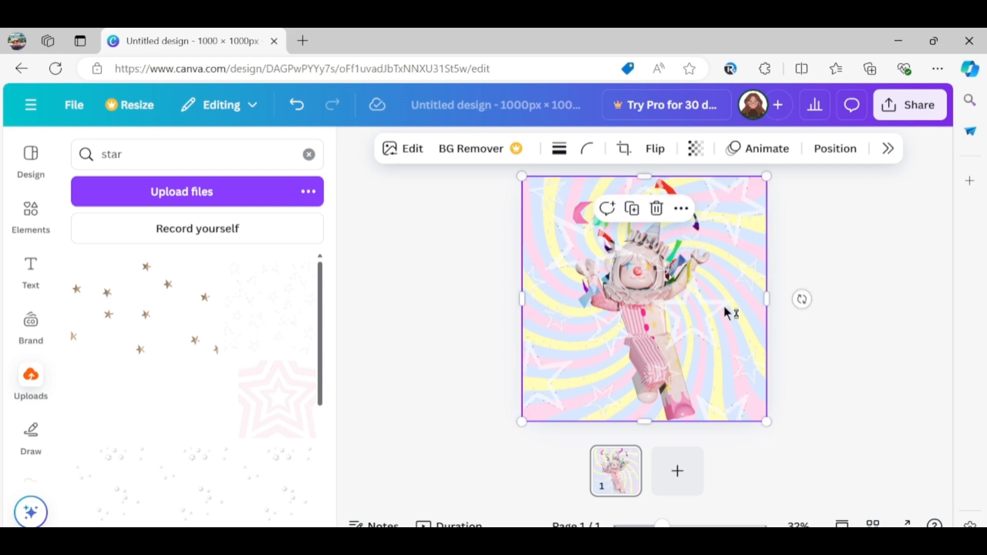
{"action": "right_click", "coordinate": [723, 309]}
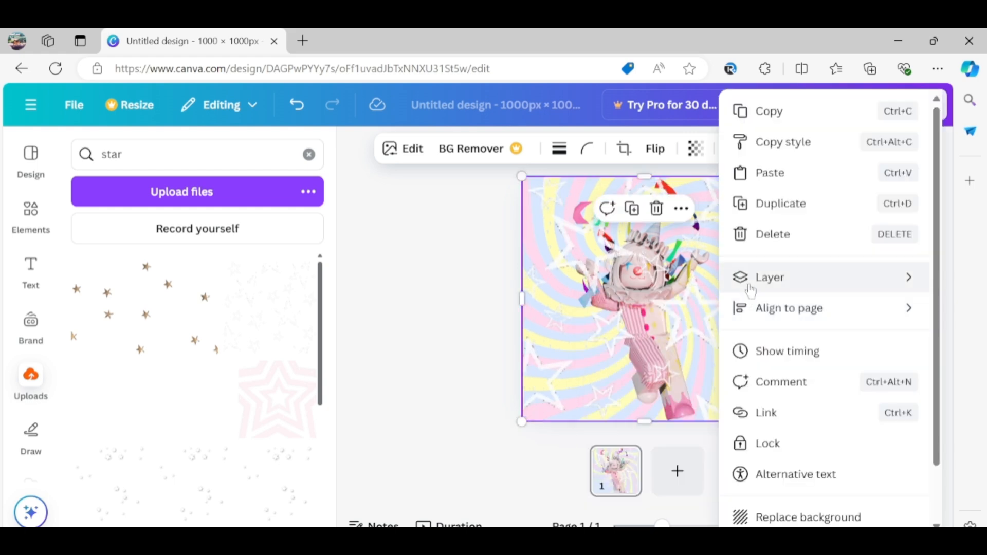
{"action": "mouse_move", "coordinate": [748, 280]}
{"action": "left_click", "coordinate": [580, 406]}
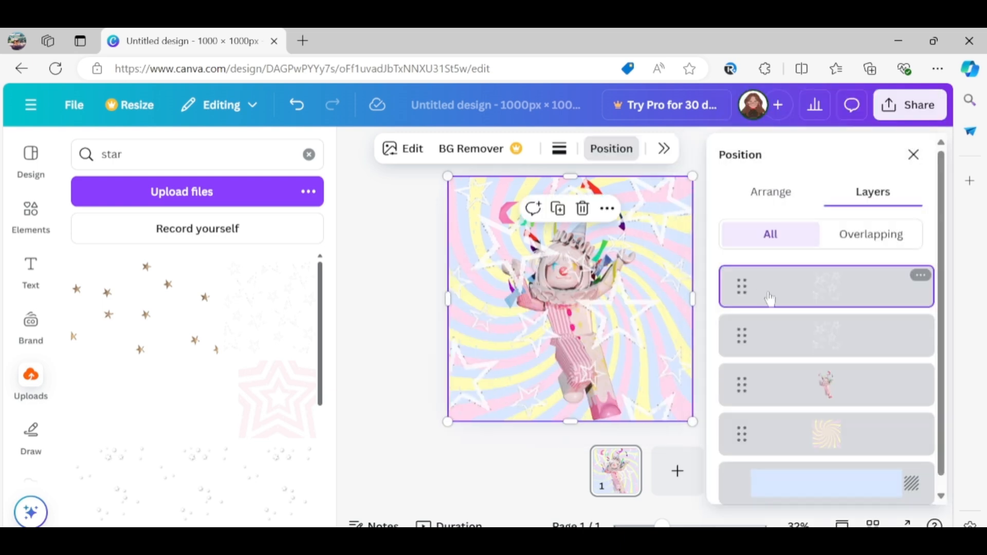
- Group the two star overlay layers and move the group below the clown layer, above the swirl background
{"action": "left_click", "coordinate": [794, 350], "text": "shift"}
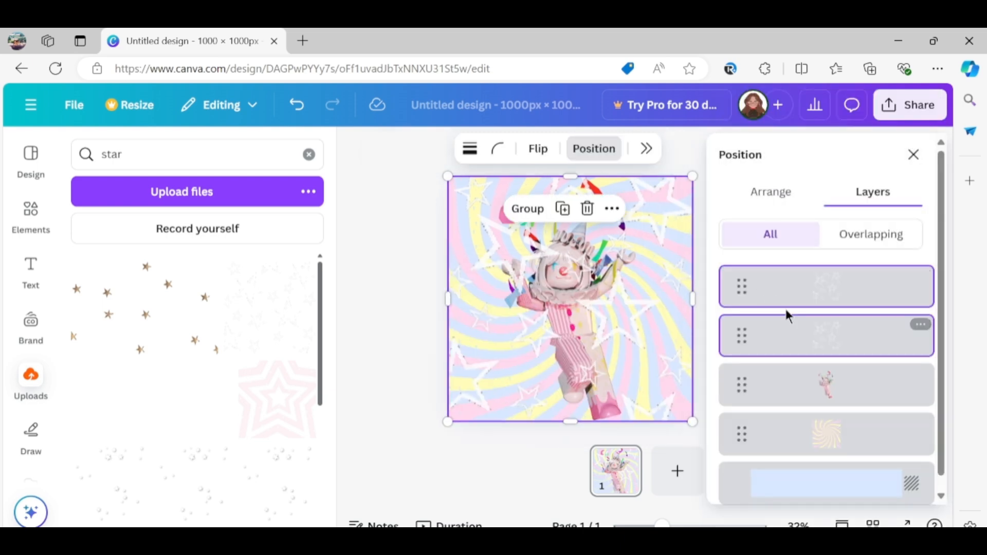
{"action": "left_click", "coordinate": [815, 290]}
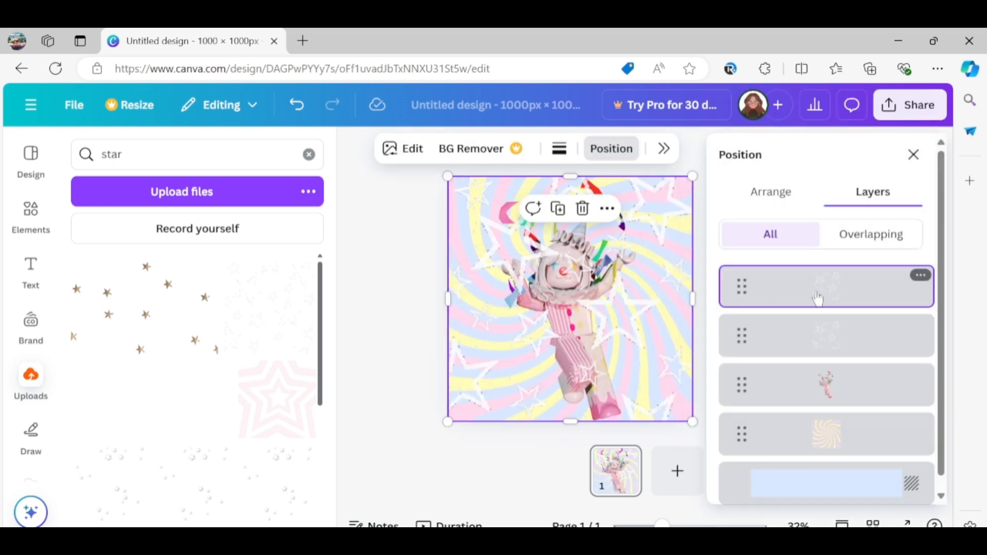
{"action": "left_click", "coordinate": [792, 329], "text": "shift"}
{"action": "right_click", "coordinate": [786, 299]}
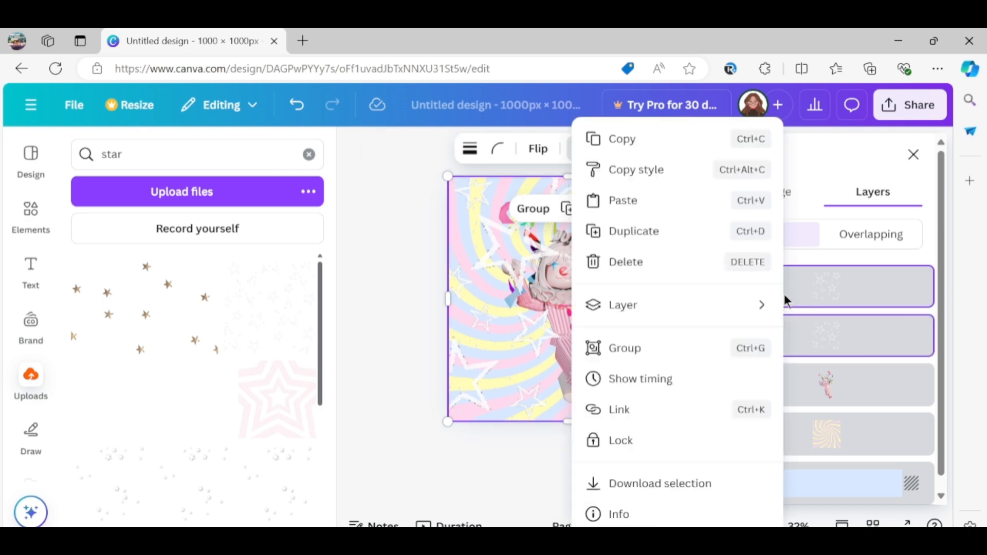
{"action": "left_click", "coordinate": [649, 349]}
{"action": "left_click_drag", "start_coordinate": [739, 308], "coordinate": [731, 395]}
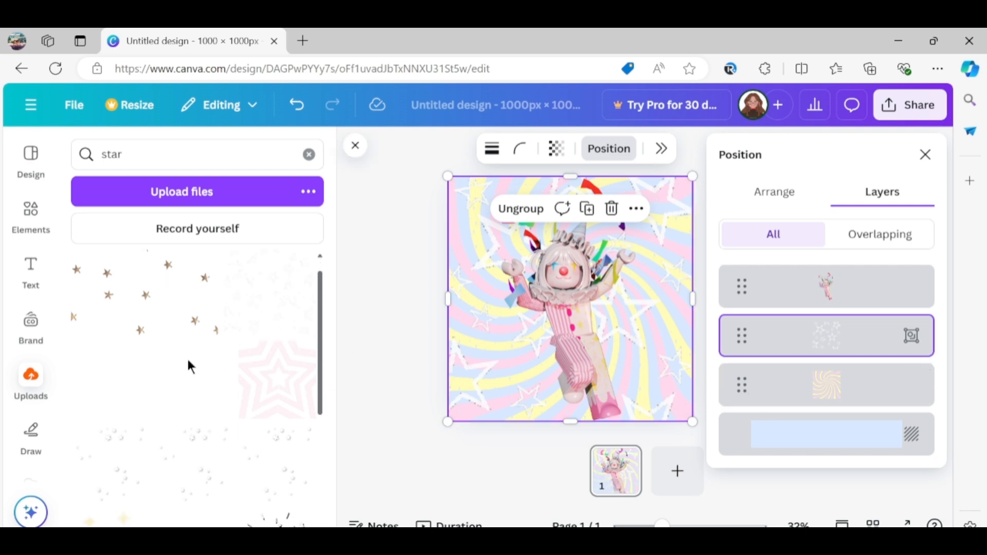
- Try adding the black burst graphic from the star uploads over the clown, then delete it from the page
{"action": "scroll", "coordinate": [225, 355], "scroll_direction": "down", "scroll_amount": 3}
{"action": "left_click", "coordinate": [289, 392]}
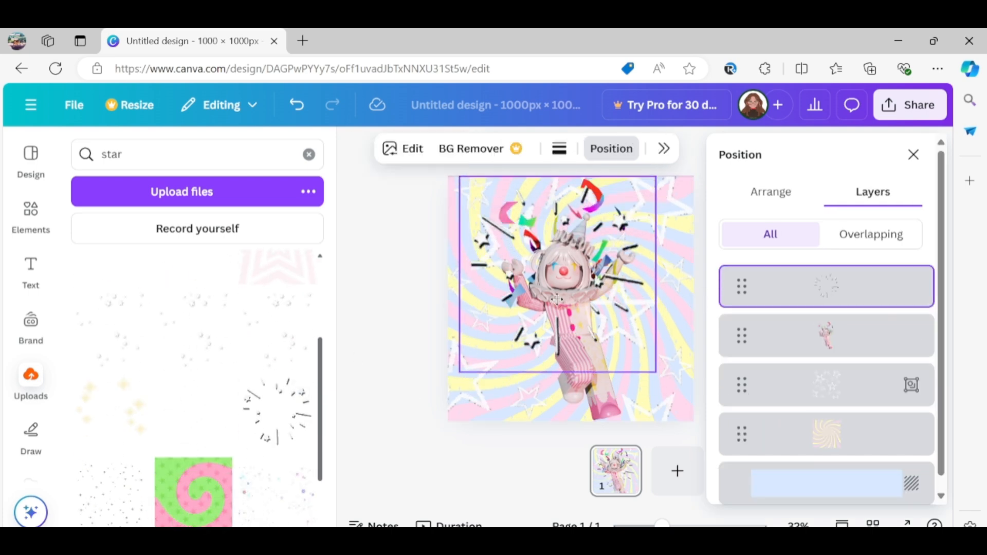
{"action": "left_click_drag", "start_coordinate": [533, 302], "coordinate": [387, 335]}
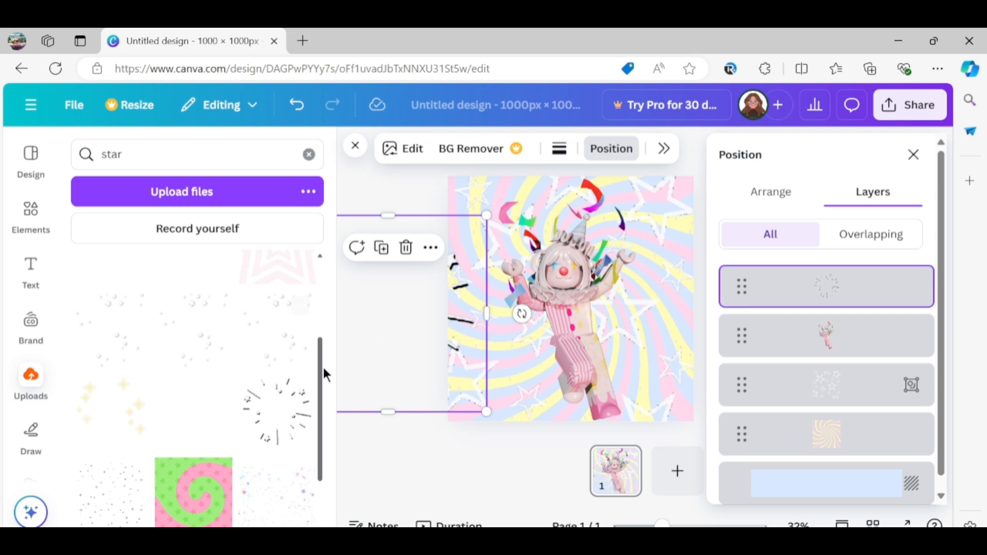
{"action": "key", "text": "Delete"}
- Try two different white overlays from the star uploads over the clown, deleting each one from the page
{"action": "left_click", "coordinate": [195, 331]}
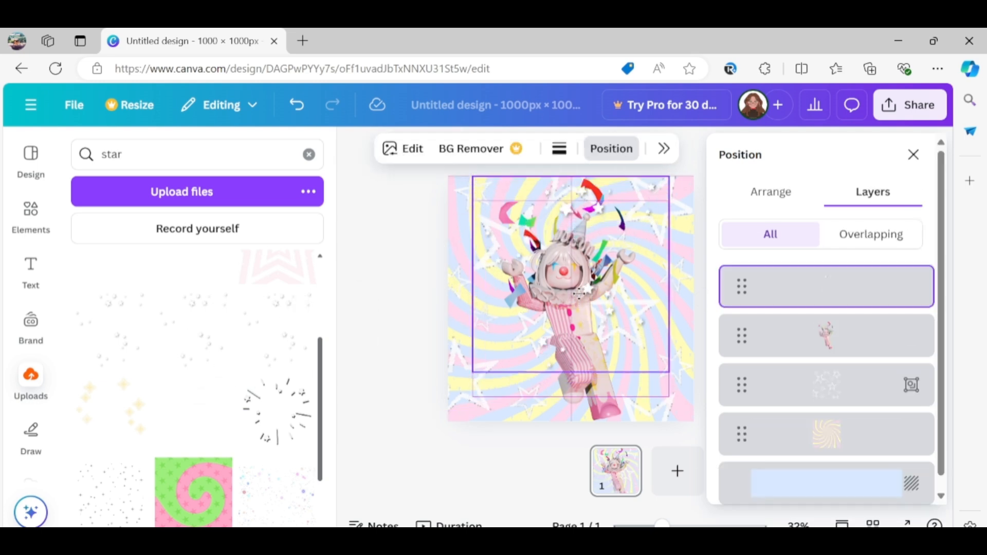
{"action": "left_click_drag", "start_coordinate": [668, 373], "coordinate": [615, 320]}
{"action": "left_click_drag", "start_coordinate": [589, 285], "coordinate": [605, 299]}
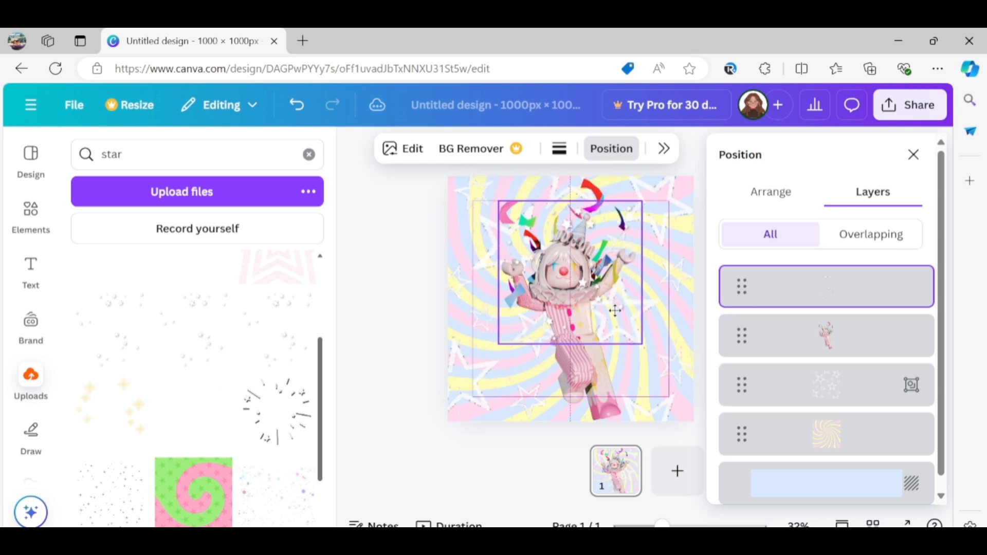
{"action": "left_click_drag", "start_coordinate": [675, 271], "coordinate": [509, 324]}
{"action": "key", "text": "Delete"}
{"action": "scroll", "coordinate": [271, 378], "scroll_direction": "down", "scroll_amount": 2}
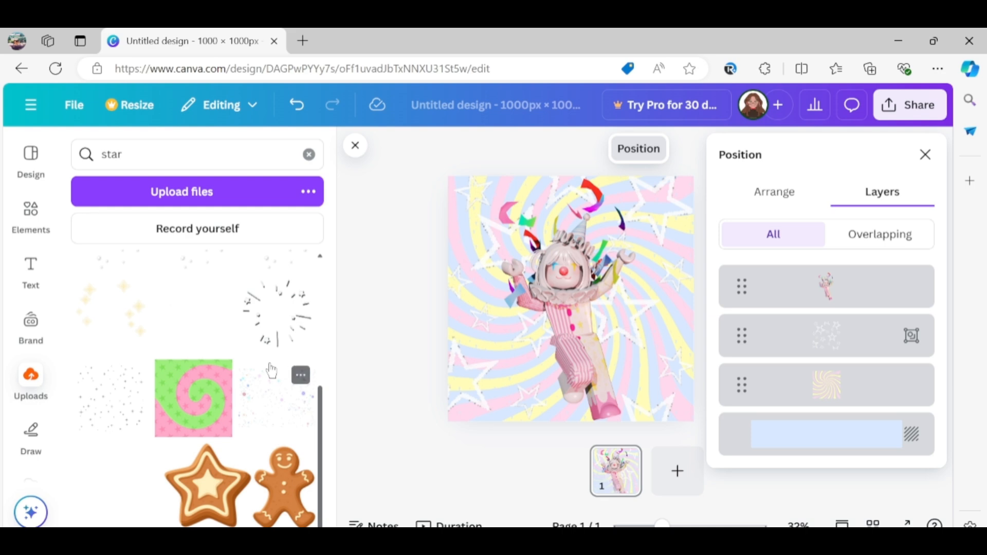
{"action": "left_click", "coordinate": [94, 493]}
{"action": "mouse_move", "coordinate": [578, 326]}
{"action": "left_mouse_down"}
{"action": "mouse_move", "coordinate": [545, 340]}
{"action": "mouse_move", "coordinate": [564, 333]}
{"action": "left_mouse_up"}
{"action": "key", "text": "Delete"}
- Replace the grouped star overlays with the bolder white star outline overlay, scaled to fit the page's upper-left quarter
{"action": "scroll", "coordinate": [177, 389], "scroll_direction": "up", "scroll_amount": 3}
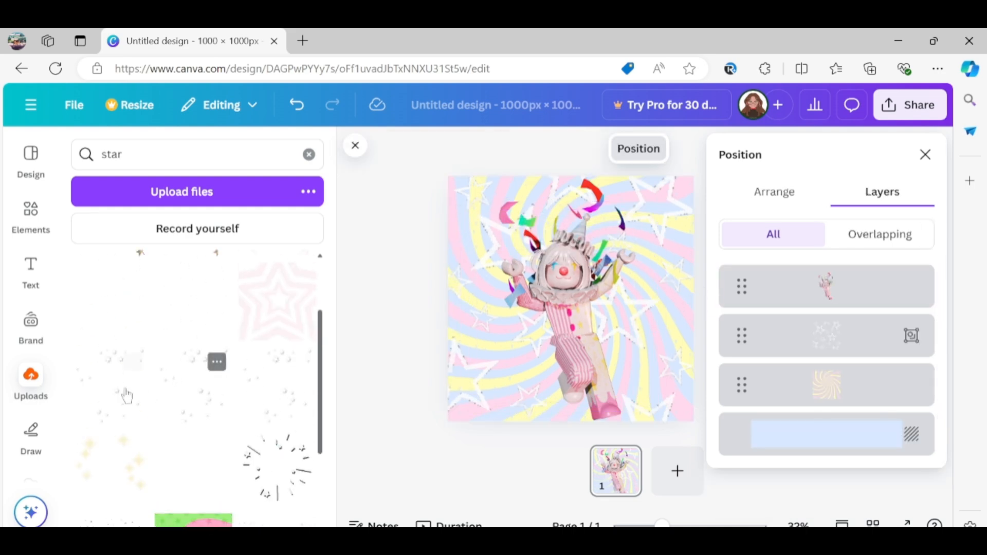
{"action": "left_click", "coordinate": [186, 319]}
{"action": "left_click_drag", "start_coordinate": [535, 304], "coordinate": [551, 284]}
{"action": "left_click", "coordinate": [840, 383]}
{"action": "key", "text": "Delete"}
{"action": "left_click", "coordinate": [813, 300]}
{"action": "left_click_drag", "start_coordinate": [645, 373], "coordinate": [571, 299]}
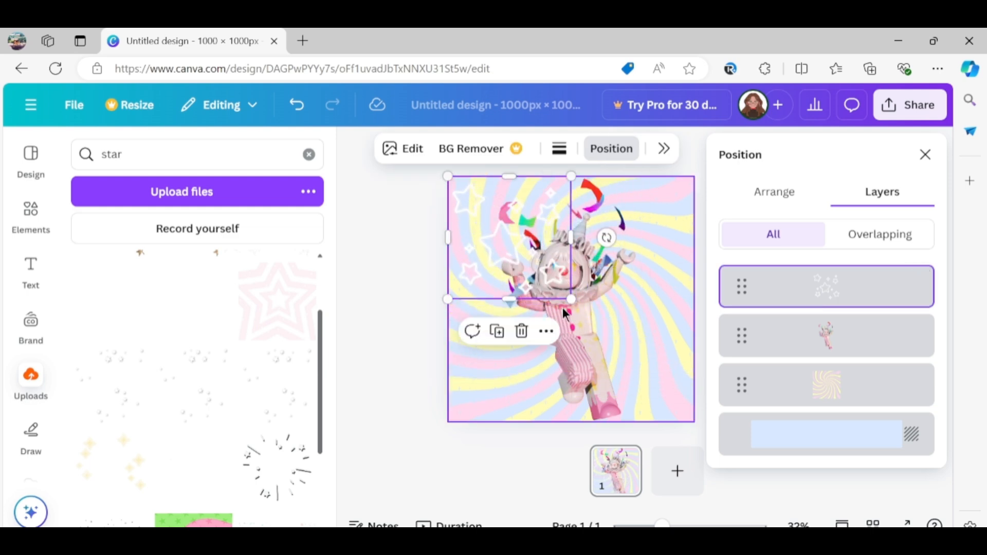
- Duplicate the star overlay, rotate the copy and fit it into the page's upper-right quarter
{"action": "key", "text": "ctrl+d"}
{"action": "left_click_drag", "start_coordinate": [549, 232], "coordinate": [672, 234]}
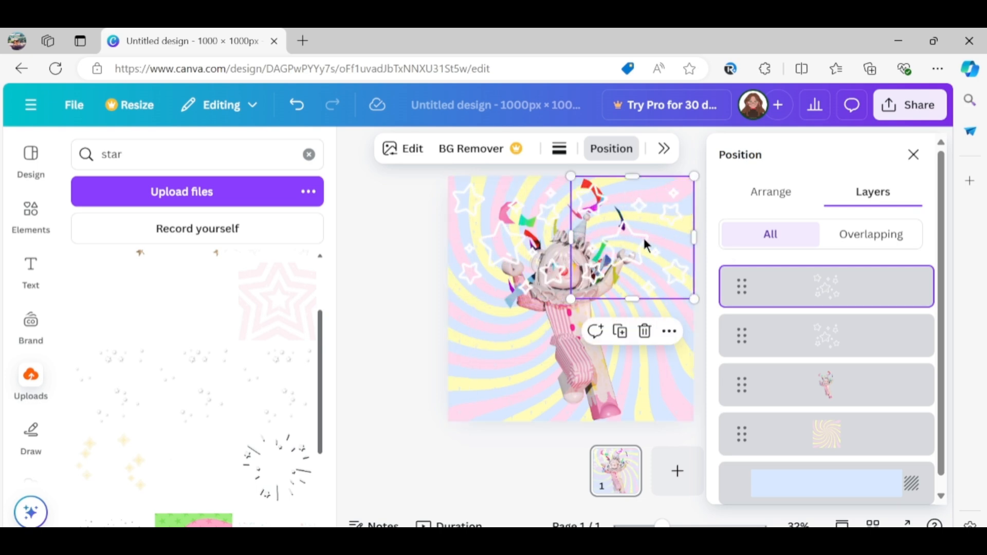
{"action": "left_click_drag", "start_coordinate": [670, 271], "coordinate": [609, 350]}
{"action": "left_click_drag", "start_coordinate": [668, 315], "coordinate": [473, 315]}
{"action": "left_click_drag", "start_coordinate": [585, 289], "coordinate": [646, 210]}
{"action": "left_click_drag", "start_coordinate": [534, 237], "coordinate": [532, 238]}
- Group the two star overlays covering the upper half of the page
{"action": "left_click", "coordinate": [809, 336], "text": "shift"}
{"action": "right_click", "coordinate": [796, 296]}
{"action": "left_click", "coordinate": [523, 334]}
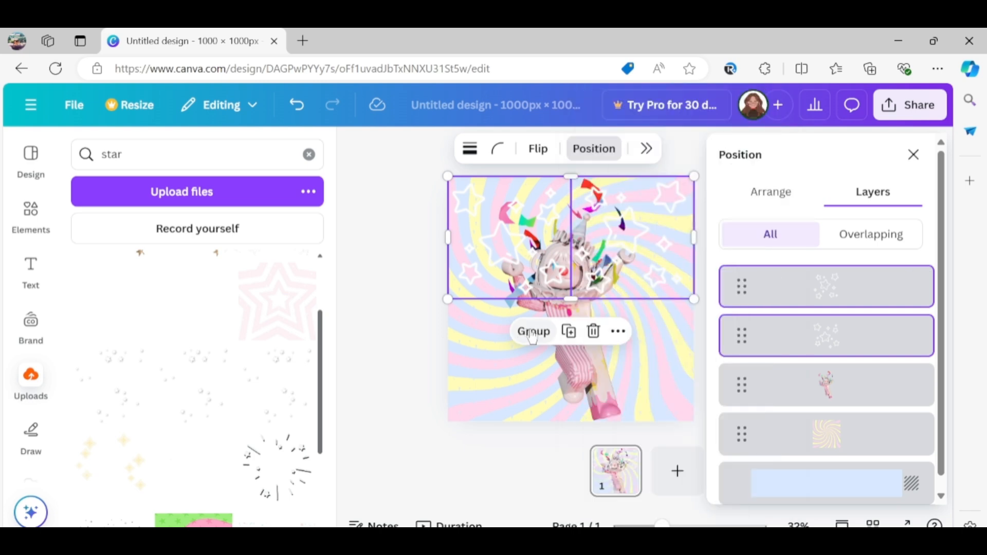
{"action": "left_click", "coordinate": [532, 333]}
- Duplicate the star group, turn the copy upside down and align it with the page's lower half
{"action": "key", "text": "ctrl+d"}
{"action": "left_click_drag", "start_coordinate": [590, 271], "coordinate": [569, 362]}
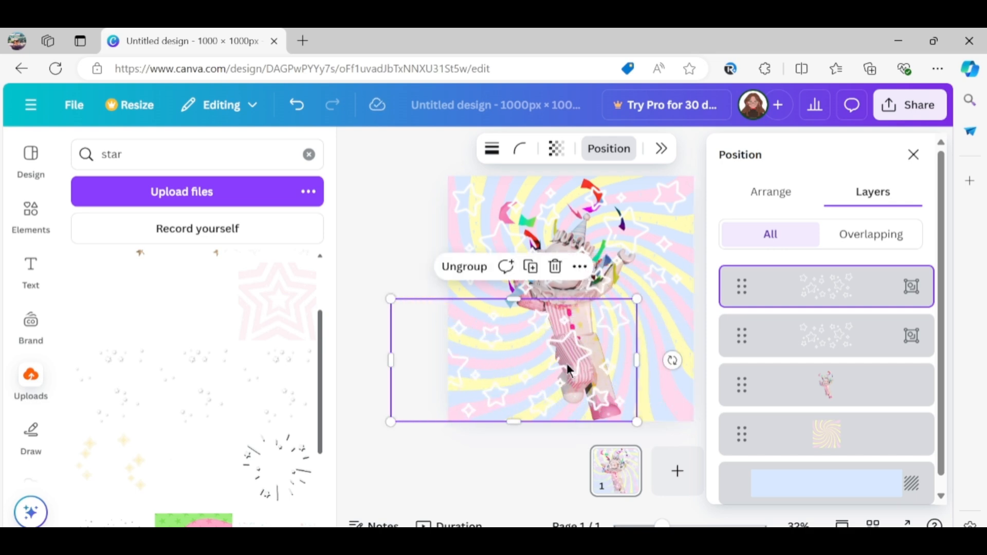
{"action": "left_click_drag", "start_coordinate": [672, 359], "coordinate": [407, 353]}
{"action": "left_click_drag", "start_coordinate": [462, 368], "coordinate": [524, 368]}
{"action": "left_click", "coordinate": [650, 236]}
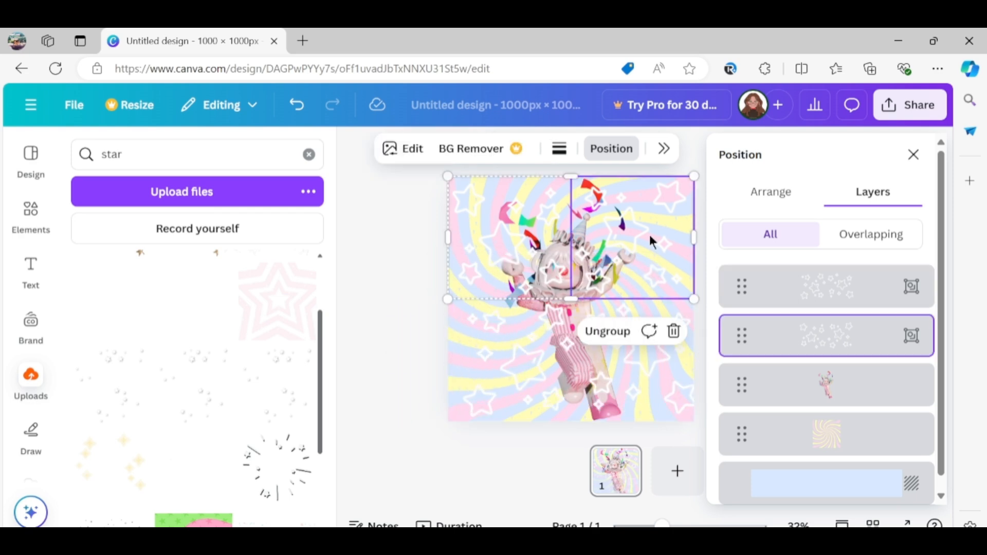
{"action": "left_click_drag", "start_coordinate": [649, 236], "coordinate": [648, 239]}
{"action": "left_click_drag", "start_coordinate": [670, 378], "coordinate": [663, 378]}
- Group the upper and lower star groups and move the combined group below the clown layer, above the swirl background
{"action": "left_click", "coordinate": [786, 355], "text": "shift"}
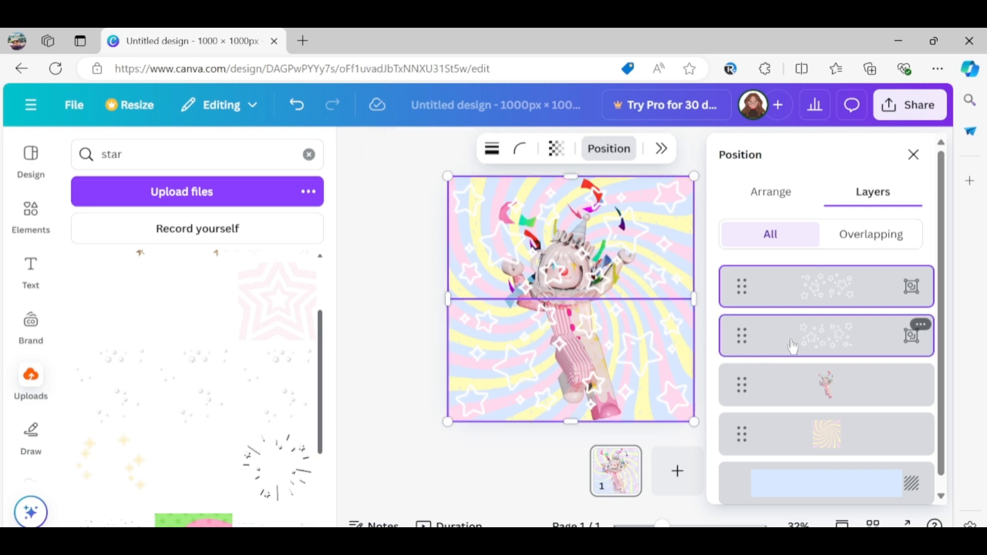
{"action": "left_click", "coordinate": [522, 210]}
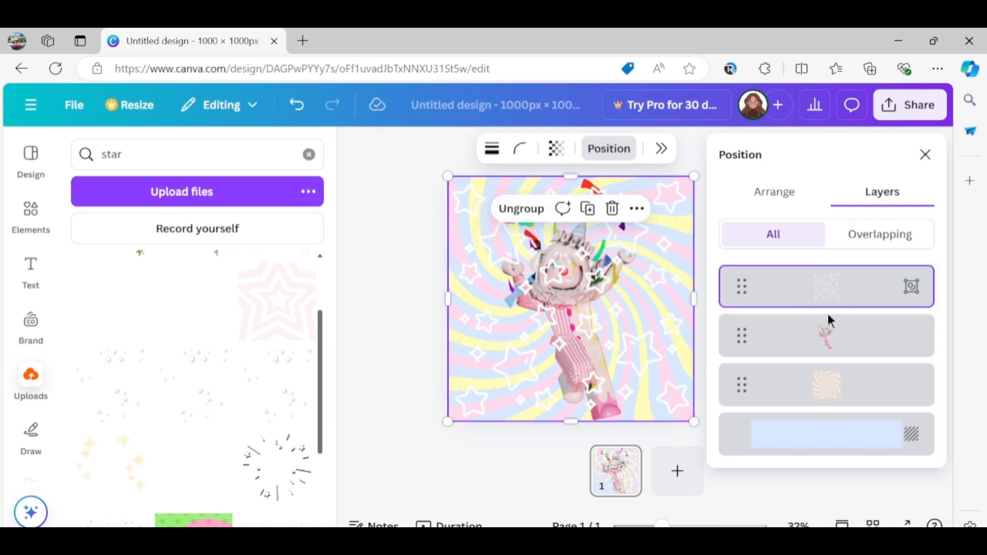
{"action": "left_click_drag", "start_coordinate": [733, 289], "coordinate": [739, 337]}
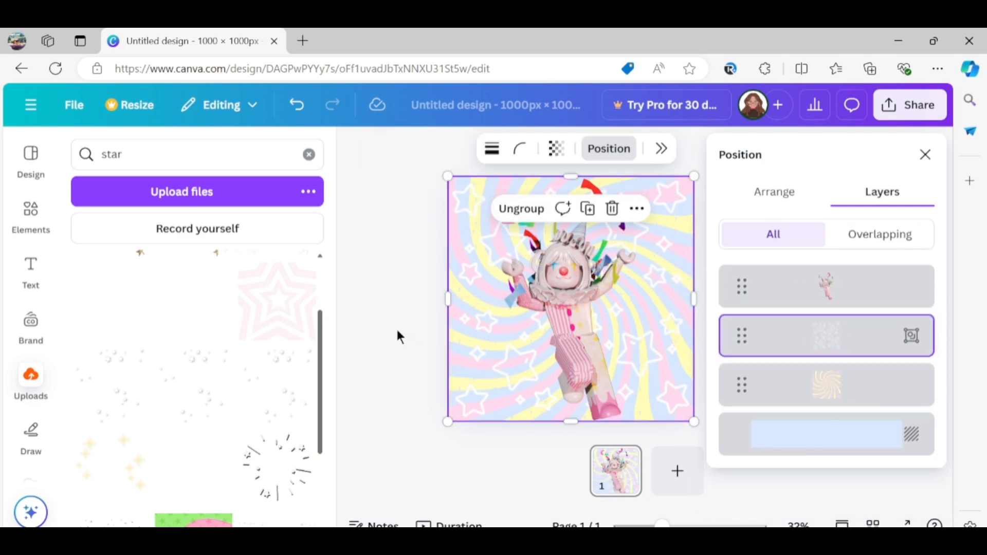
{"action": "left_click", "coordinate": [398, 336]}
- Browse the star uploads and try adding a small white star overlay at the middle of the page
{"action": "scroll", "coordinate": [218, 399], "scroll_direction": "down", "scroll_amount": 3}
{"action": "scroll", "coordinate": [209, 396], "scroll_direction": "up", "scroll_amount": 5}
{"action": "scroll", "coordinate": [196, 414], "scroll_direction": "down", "scroll_amount": 3}
{"action": "scroll", "coordinate": [190, 406], "scroll_direction": "up", "scroll_amount": 3}
{"action": "left_click", "coordinate": [176, 419]}
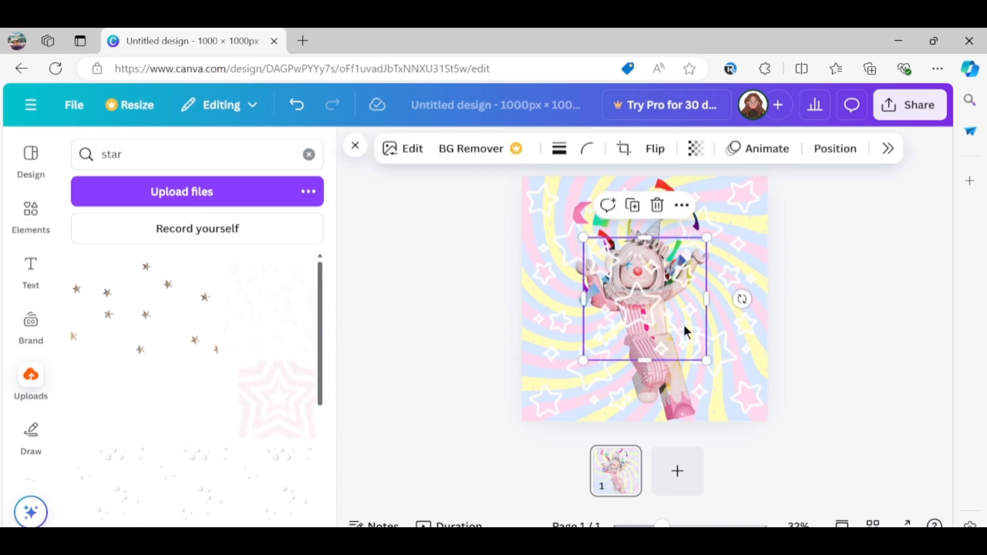
- Add the white sparkle overlay from the star uploads, scale it down and position it over the clown
{"action": "left_click", "coordinate": [105, 393]}
{"action": "left_click_drag", "start_coordinate": [671, 366], "coordinate": [672, 341]}
{"action": "scroll", "coordinate": [660, 383], "scroll_direction": "up", "scroll_amount": 5, "text": "ctrl"}
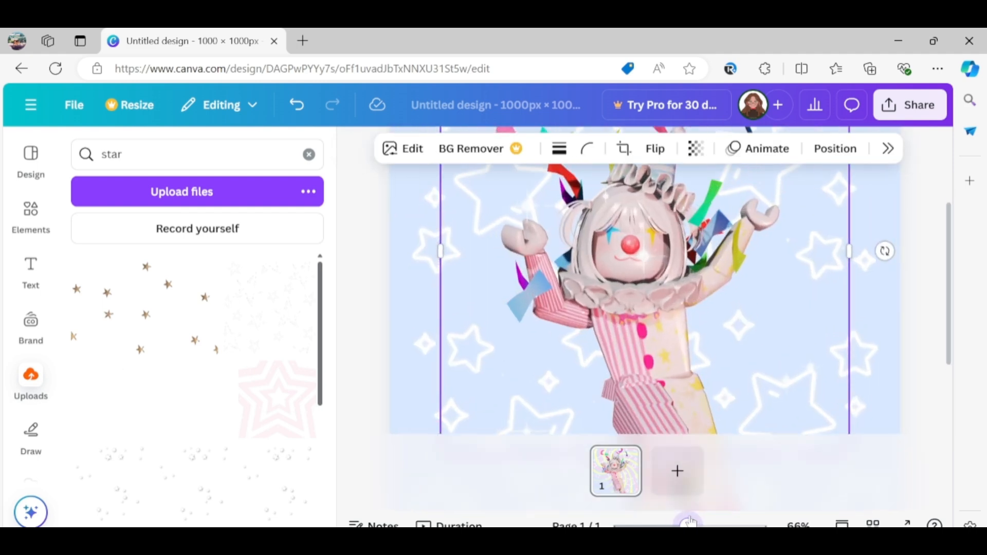
{"action": "scroll", "coordinate": [660, 383], "scroll_direction": "down", "scroll_amount": 4, "text": "ctrl"}
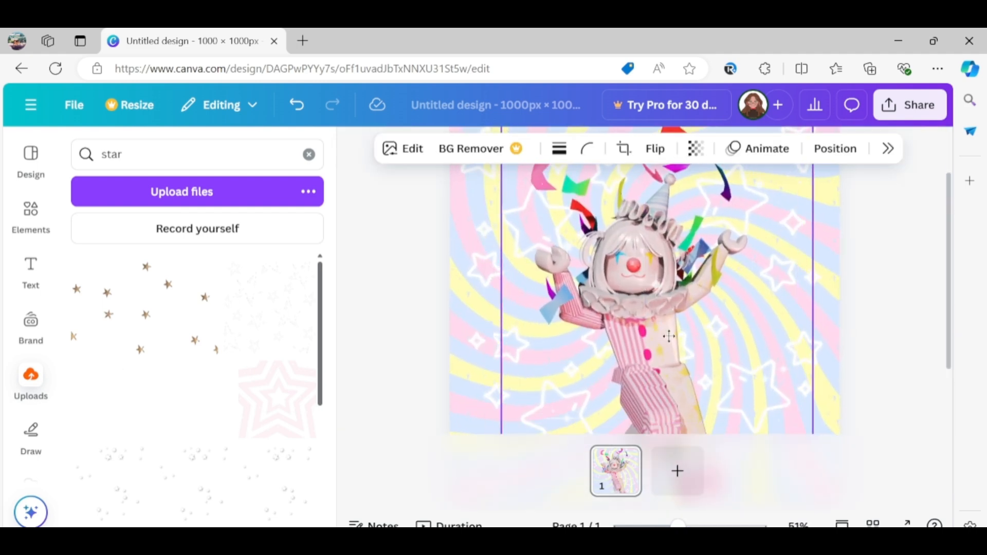
{"action": "left_click_drag", "start_coordinate": [802, 426], "coordinate": [721, 368]}
{"action": "left_click_drag", "start_coordinate": [658, 306], "coordinate": [683, 289]}
{"action": "left_click_drag", "start_coordinate": [767, 346], "coordinate": [754, 377]}
{"action": "scroll", "coordinate": [754, 376], "scroll_direction": "up", "scroll_amount": 3}
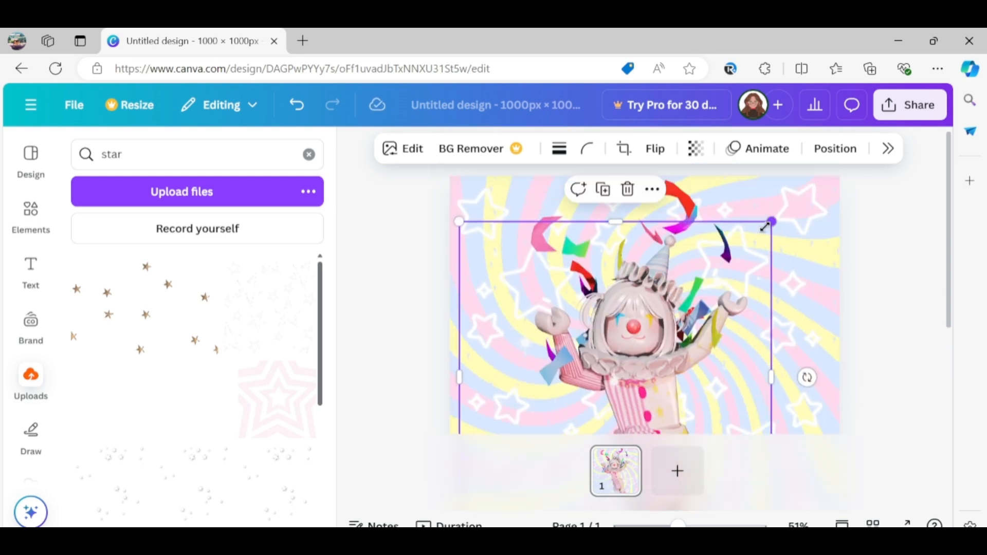
{"action": "left_click_drag", "start_coordinate": [771, 221], "coordinate": [740, 254]}
{"action": "left_click_drag", "start_coordinate": [704, 326], "coordinate": [721, 302]}
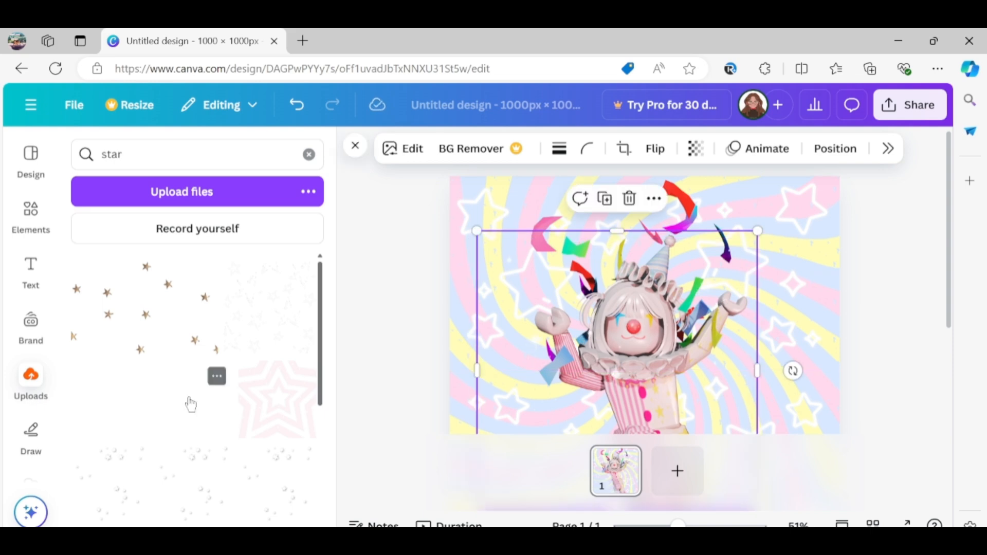
- Try adding another overlay from the star uploads, then delete it from the page
{"action": "left_click", "coordinate": [246, 382]}
{"action": "left_click_drag", "start_coordinate": [674, 349], "coordinate": [377, 311]}
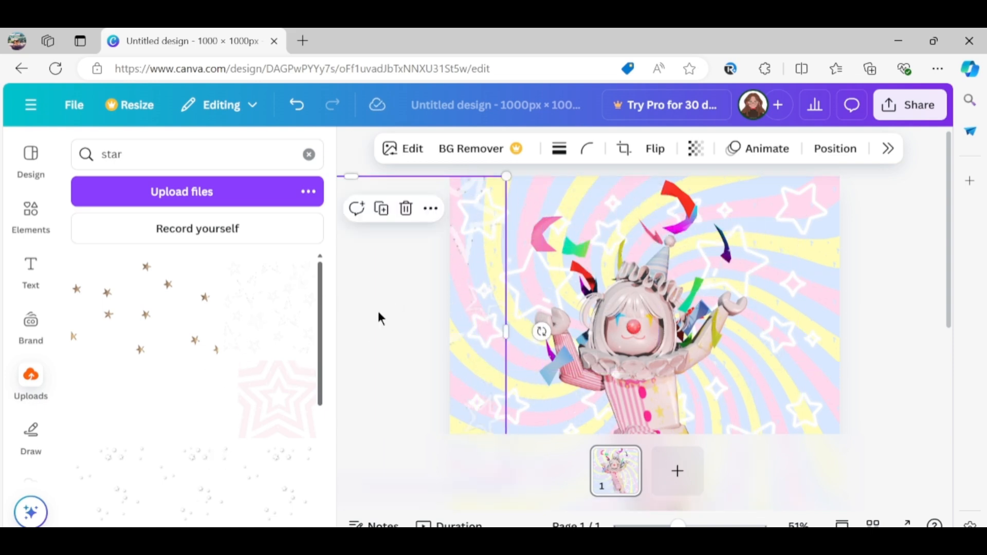
{"action": "key", "text": "Delete"}
- Clear the "star" search, find the name watermark among all uploaded images and place it over the clown
{"action": "scroll", "coordinate": [270, 370], "scroll_direction": "down", "scroll_amount": 1}
{"action": "scroll", "coordinate": [273, 376], "scroll_direction": "down", "scroll_amount": 4}
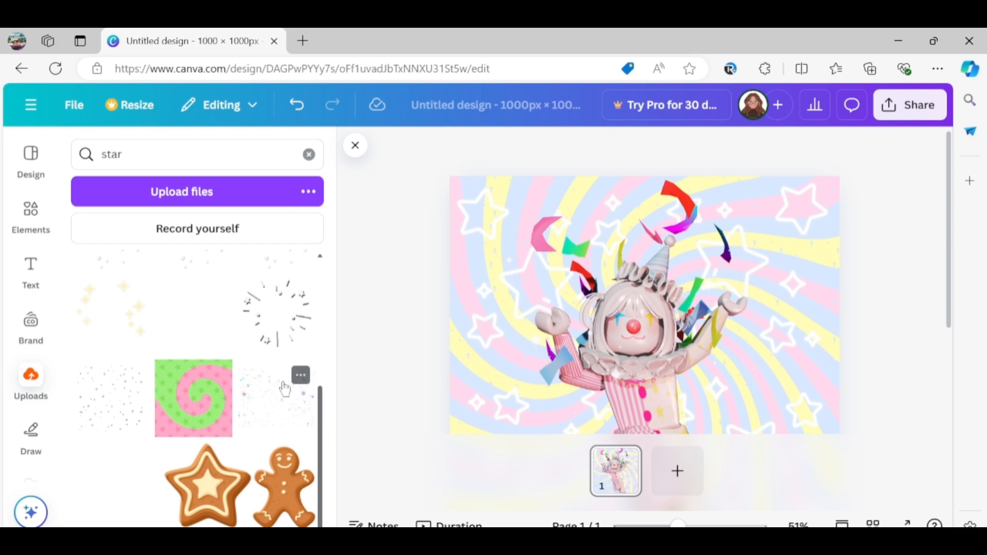
{"action": "left_click", "coordinate": [308, 156]}
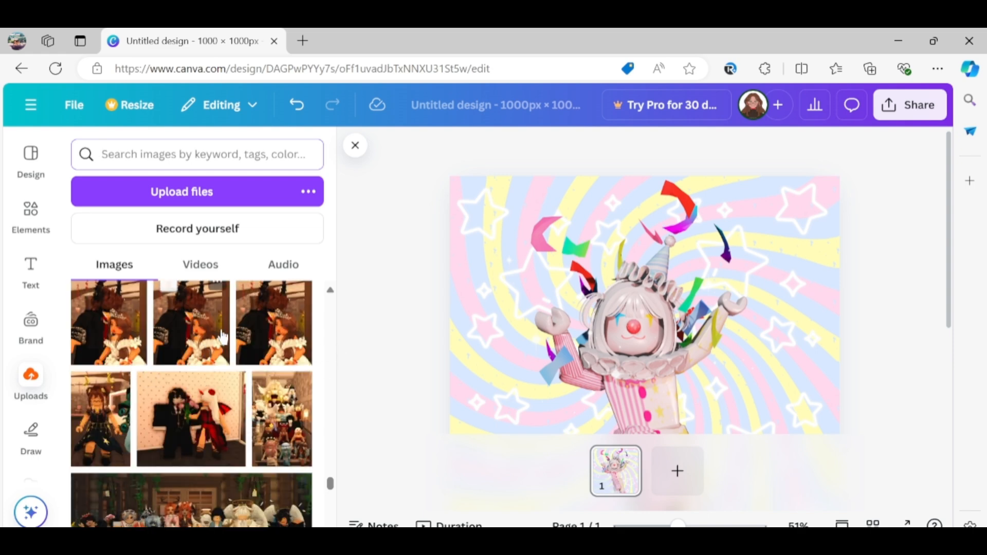
{"action": "scroll", "coordinate": [223, 353], "scroll_direction": "up", "scroll_amount": 5}
{"action": "scroll", "coordinate": [221, 348], "scroll_direction": "up", "scroll_amount": 3}
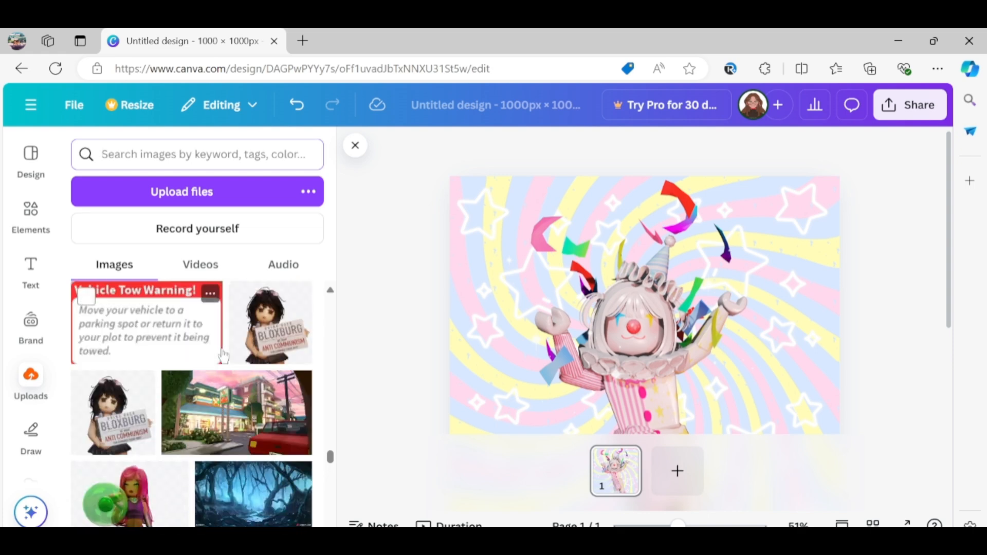
{"action": "scroll", "coordinate": [230, 364], "scroll_direction": "up", "scroll_amount": 3}
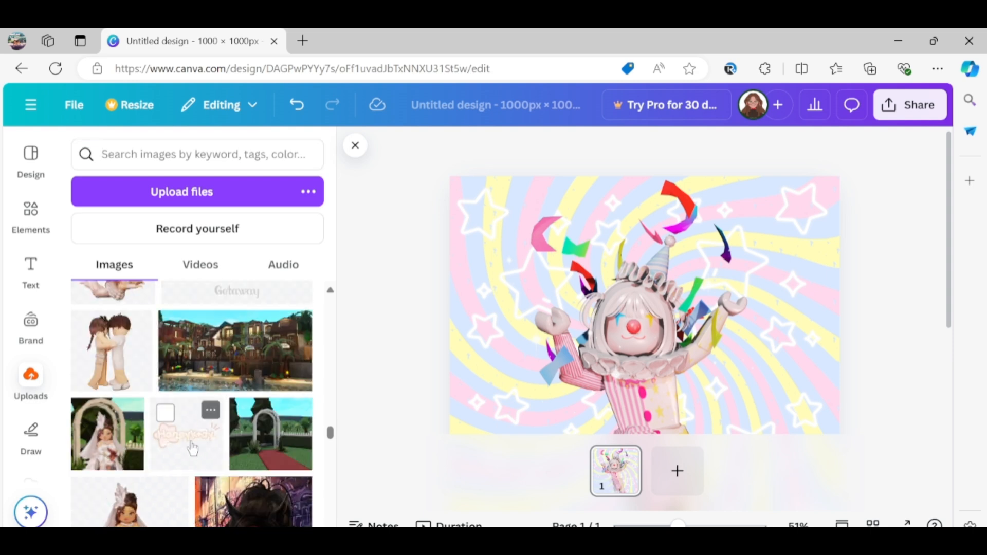
{"action": "left_click", "coordinate": [193, 449]}
{"action": "scroll", "coordinate": [634, 311], "scroll_direction": "down", "scroll_amount": 4}
{"action": "left_click_drag", "start_coordinate": [620, 284], "coordinate": [621, 297]}
{"action": "scroll", "coordinate": [852, 180], "scroll_direction": "down", "scroll_amount": 3, "text": "ctrl"}
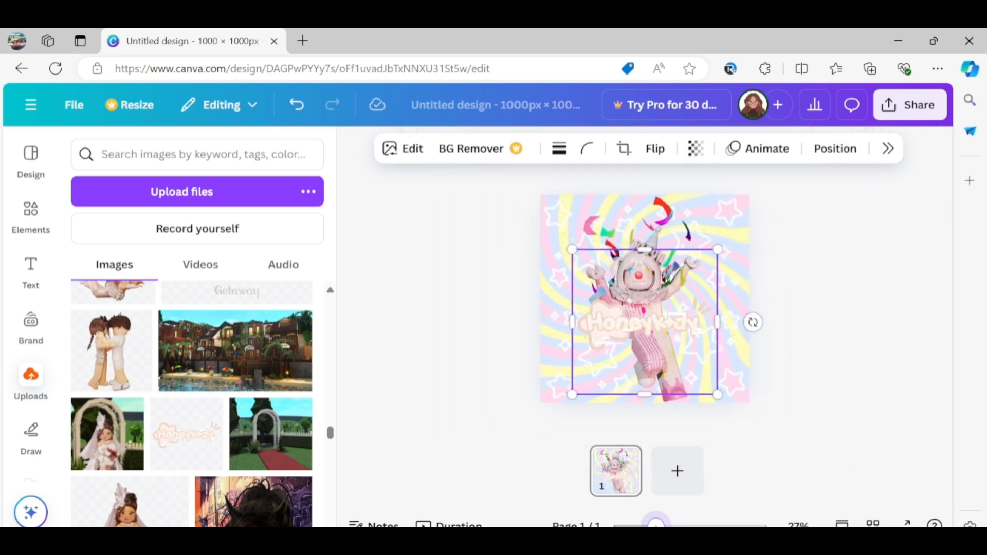
- Apply the Heatwave filter to the name watermark and set its transparency to 10
{"action": "left_click", "coordinate": [878, 153]}
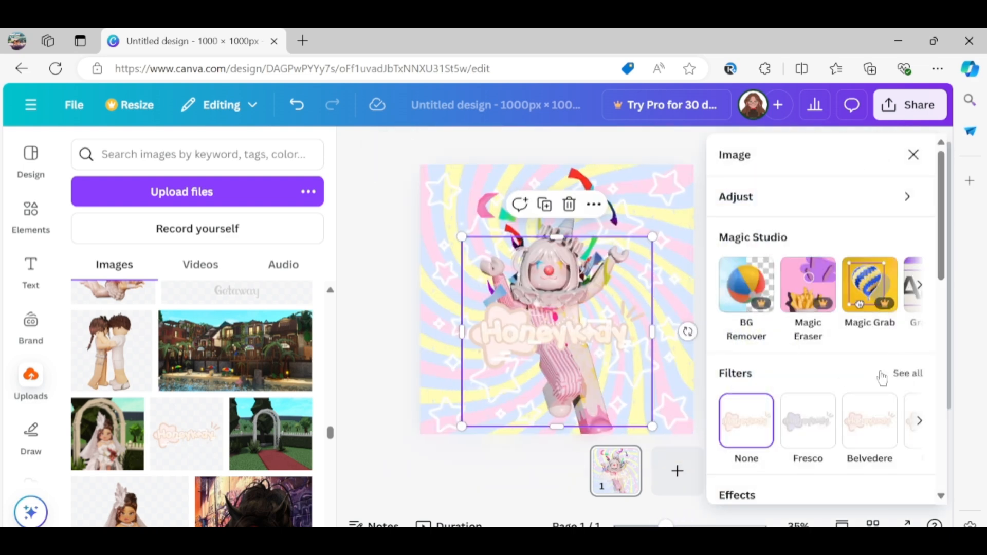
{"action": "left_click", "coordinate": [907, 373]}
{"action": "scroll", "coordinate": [857, 311], "scroll_direction": "down", "scroll_amount": 5}
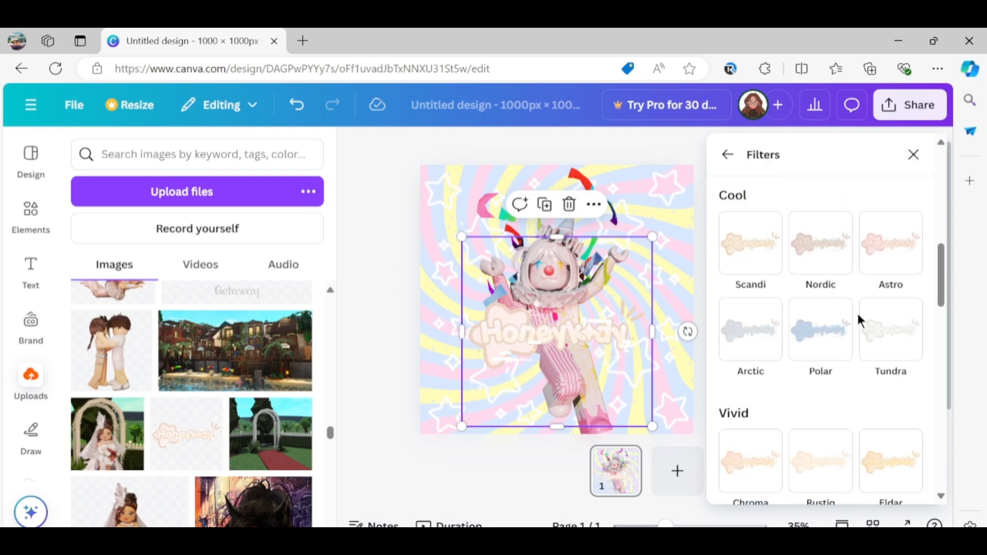
{"action": "scroll", "coordinate": [825, 403], "scroll_direction": "down", "scroll_amount": 4}
{"action": "scroll", "coordinate": [796, 403], "scroll_direction": "down", "scroll_amount": 10}
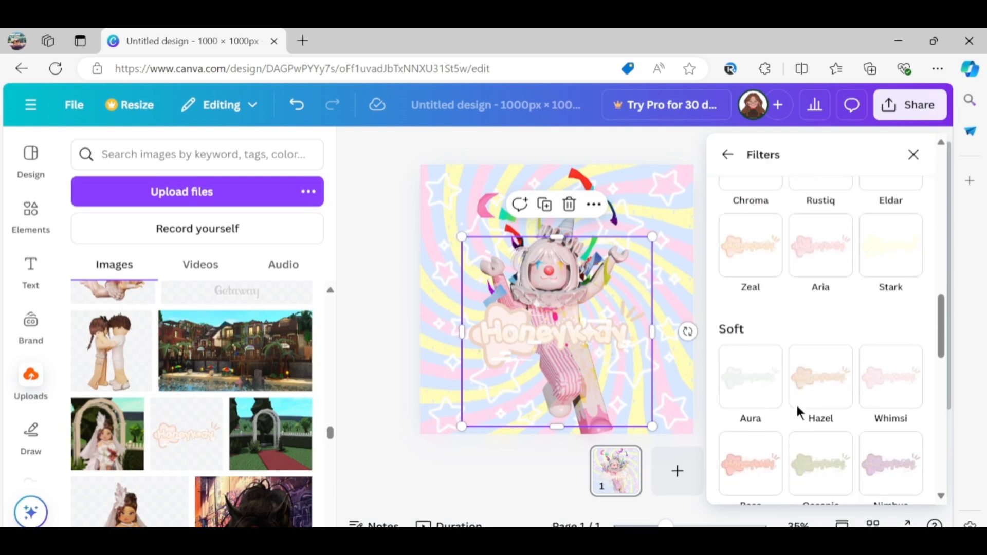
{"action": "scroll", "coordinate": [795, 389], "scroll_direction": "down", "scroll_amount": 1}
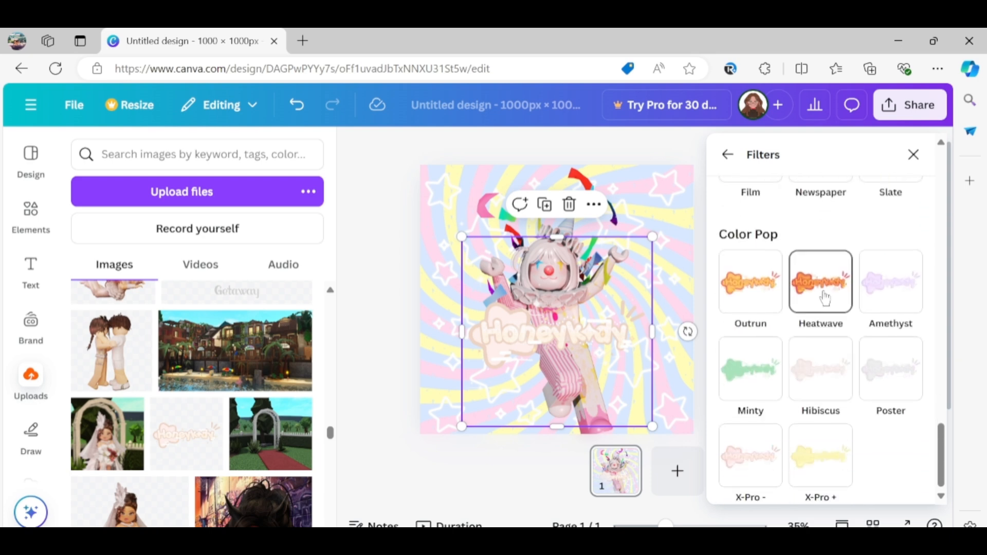
{"action": "left_click", "coordinate": [846, 268]}
{"action": "left_click", "coordinate": [913, 154]}
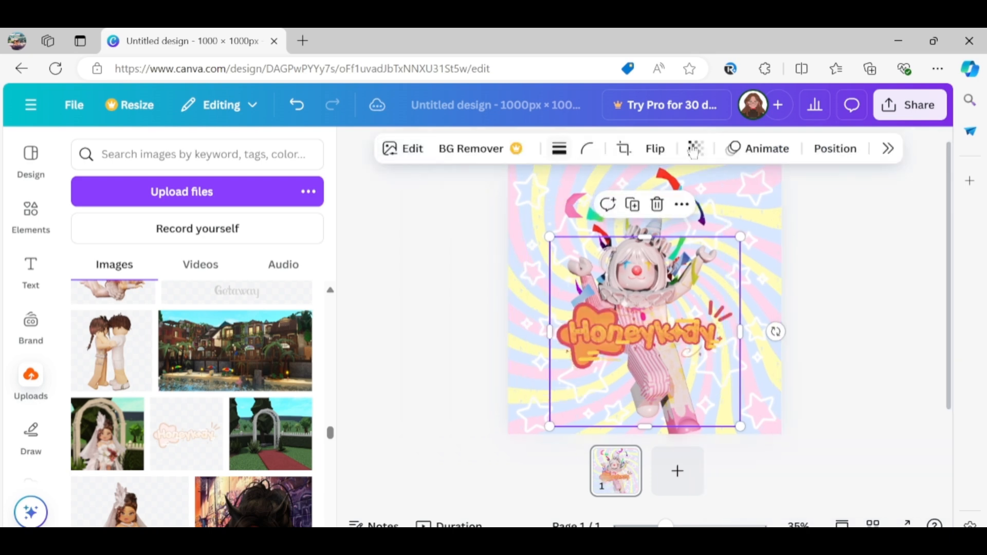
{"action": "left_click", "coordinate": [695, 149]}
{"action": "left_click_drag", "start_coordinate": [728, 220], "coordinate": [632, 230]}
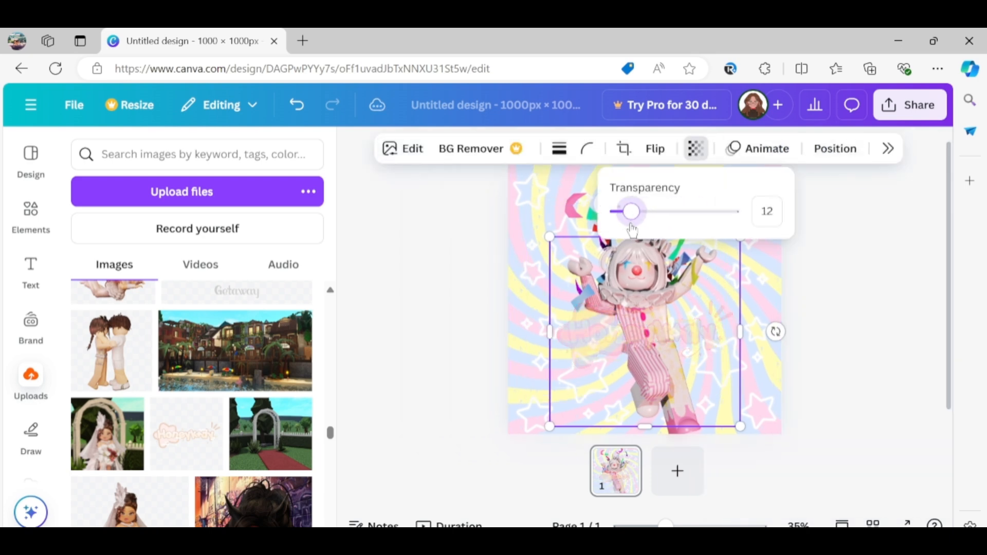
- Move the faint watermark up over the clown's head and place a second copy across the clown's body
{"action": "left_click_drag", "start_coordinate": [638, 331], "coordinate": [635, 245]}
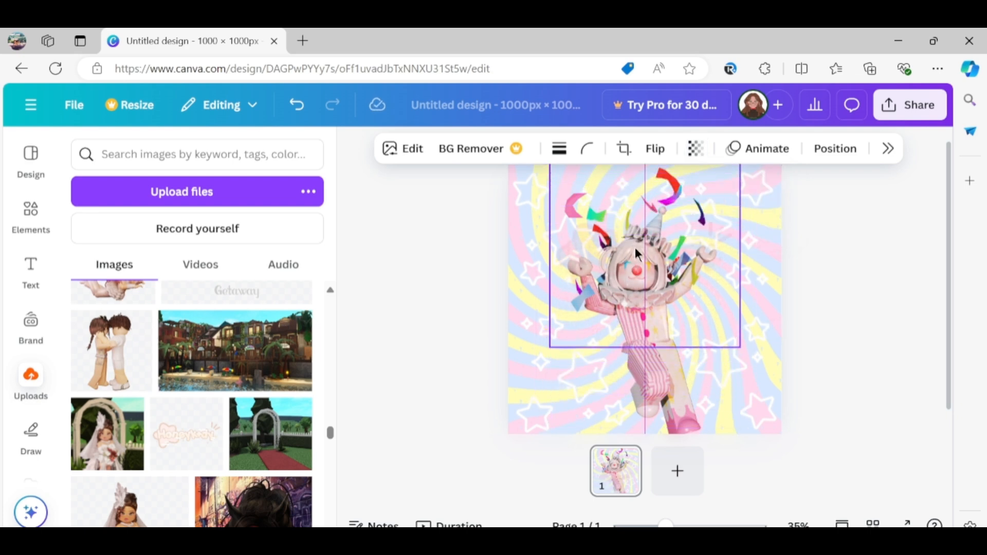
{"action": "left_click_drag", "start_coordinate": [620, 287], "coordinate": [607, 352]}
{"action": "left_click", "coordinate": [441, 342]}
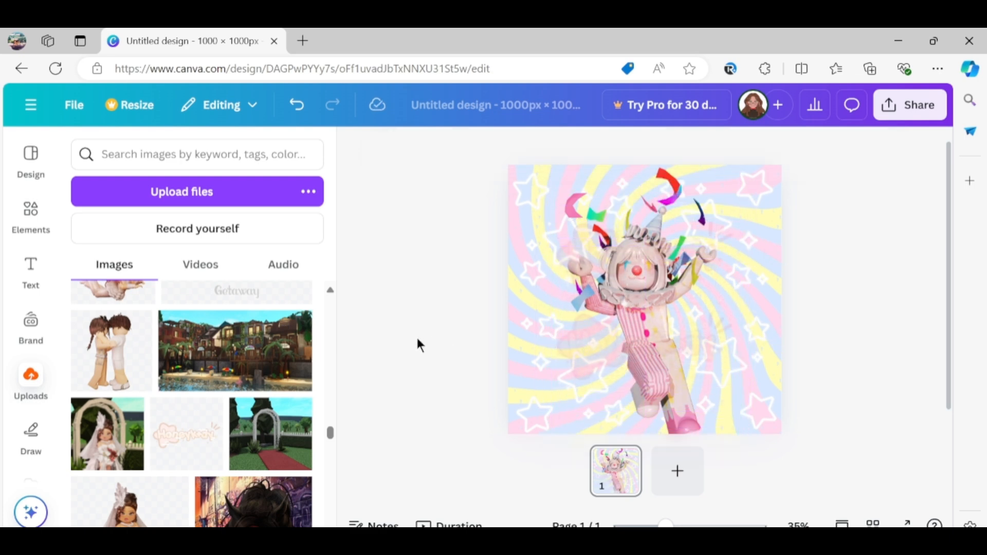
- Select both watermark copies and check their transparency setting
{"action": "left_click", "coordinate": [664, 345]}
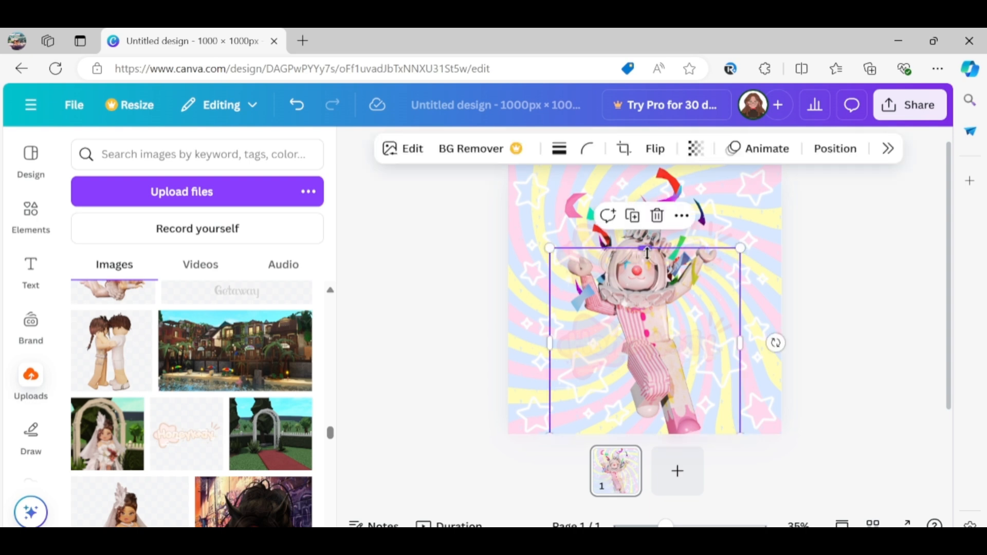
{"action": "left_click", "coordinate": [715, 242], "text": "shift"}
{"action": "left_click", "coordinate": [580, 147]}
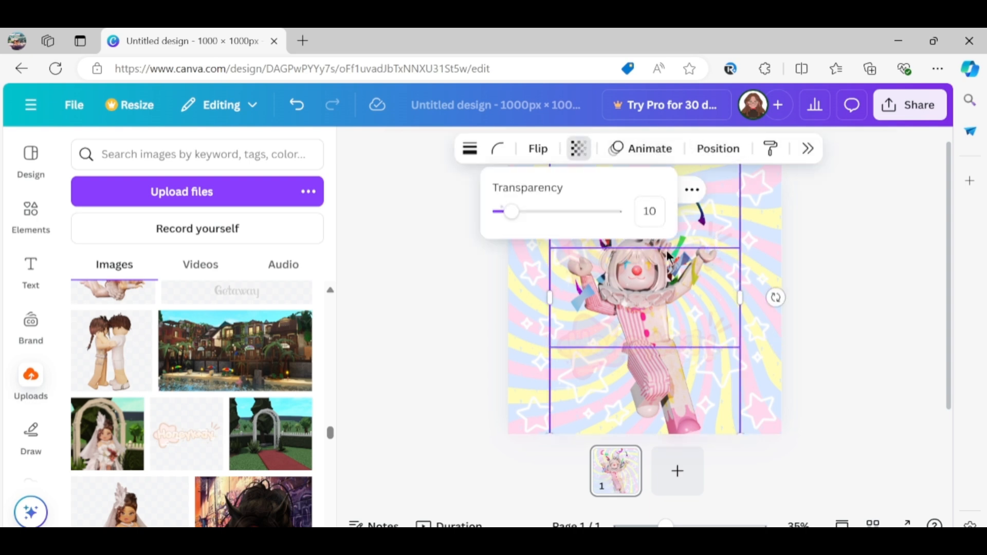
{"action": "left_click", "coordinate": [424, 268]}
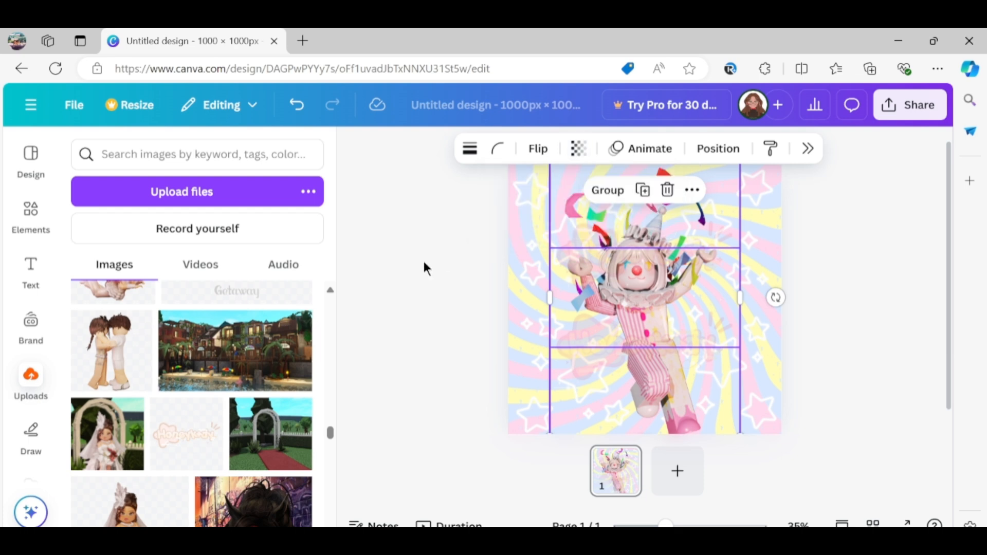
{"action": "left_click", "coordinate": [477, 221]}
{"action": "scroll", "coordinate": [514, 344], "scroll_direction": "down", "scroll_amount": 1}
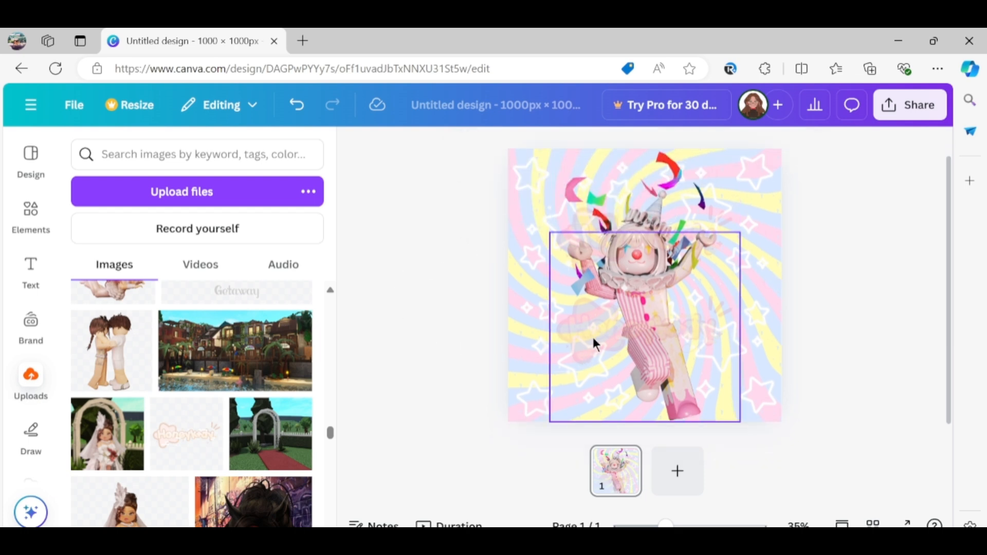
- Shrink the lower watermark copy into the design's bottom-right corner and shift the copy over the clown's head slightly sideways
{"action": "left_click", "coordinate": [592, 341]}
{"action": "left_click_drag", "start_coordinate": [547, 232], "coordinate": [639, 324]}
{"action": "left_click_drag", "start_coordinate": [669, 398], "coordinate": [720, 430]}
{"action": "left_click_drag", "start_coordinate": [691, 356], "coordinate": [718, 383]}
{"action": "left_click_drag", "start_coordinate": [755, 415], "coordinate": [746, 394]}
{"action": "left_click_drag", "start_coordinate": [643, 260], "coordinate": [665, 257]}
{"action": "left_click", "coordinate": [824, 306]}
{"action": "left_click", "coordinate": [915, 363]}
- Find the white transparent overlay above the clown-free renders in the uploaded images and place it over the clown
{"action": "scroll", "coordinate": [234, 442], "scroll_direction": "up", "scroll_amount": 10}
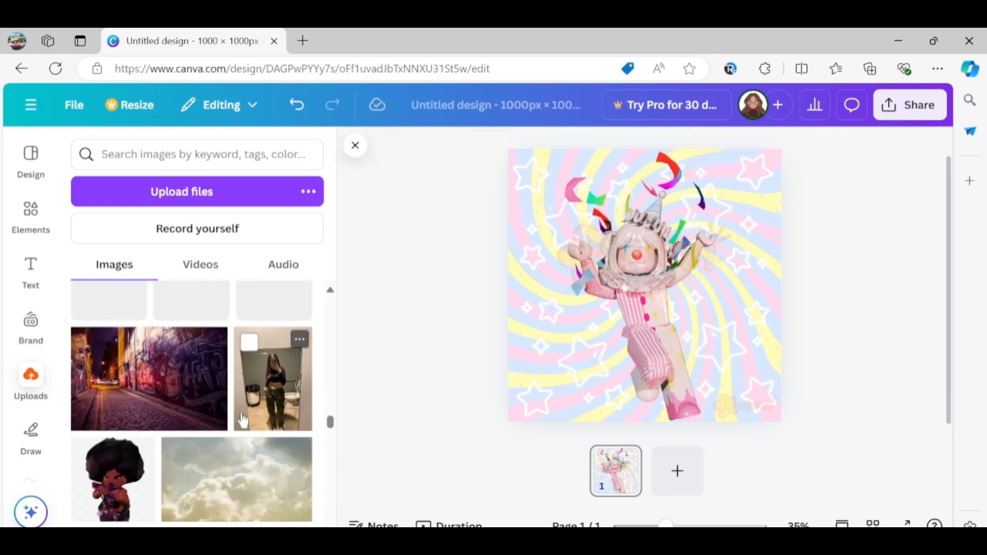
{"action": "scroll", "coordinate": [238, 381], "scroll_direction": "up", "scroll_amount": 5}
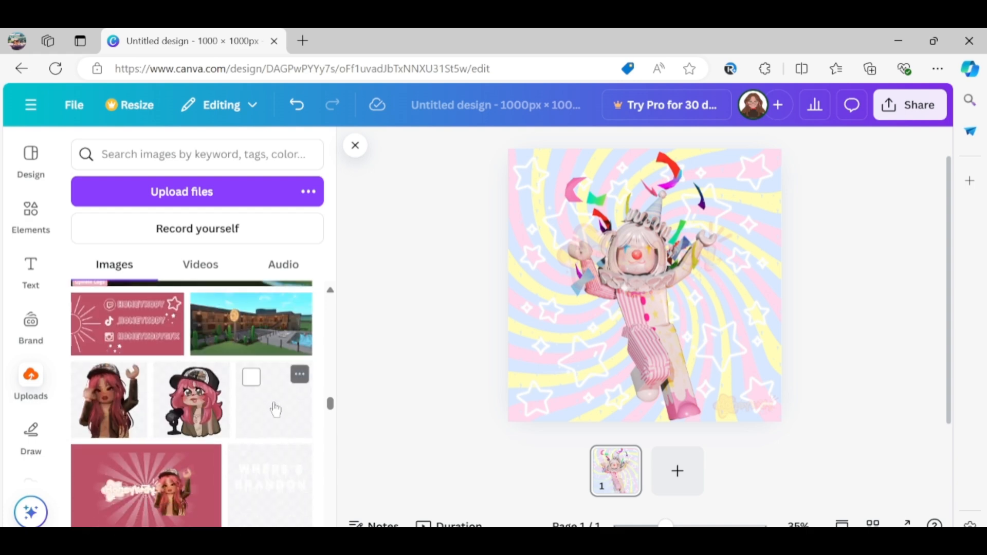
{"action": "left_click", "coordinate": [276, 409]}
{"action": "left_click_drag", "start_coordinate": [649, 312], "coordinate": [641, 280]}
{"action": "left_click", "coordinate": [451, 333]}
- Find the white marbled texture among the uploaded images and try it over the design
{"action": "scroll", "coordinate": [281, 383], "scroll_direction": "up", "scroll_amount": 4}
{"action": "scroll", "coordinate": [276, 386], "scroll_direction": "up", "scroll_amount": 10}
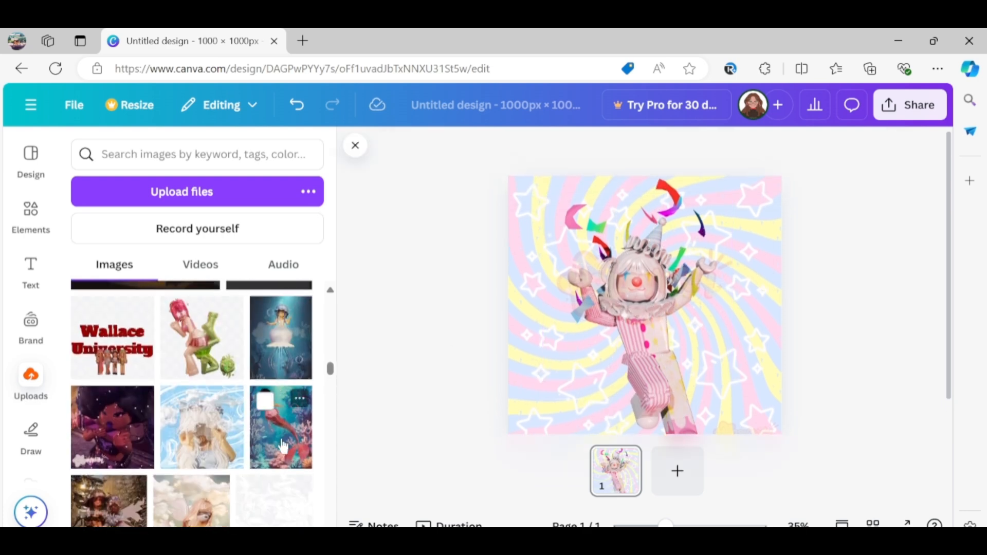
{"action": "scroll", "coordinate": [283, 446], "scroll_direction": "down", "scroll_amount": 2}
{"action": "left_click", "coordinate": [280, 449]}
{"action": "mouse_move", "coordinate": [611, 340]}
{"action": "left_mouse_down"}
{"action": "mouse_move", "coordinate": [561, 301]}
{"action": "mouse_move", "coordinate": [591, 337]}
{"action": "left_mouse_up"}
{"action": "key", "text": "Delete"}
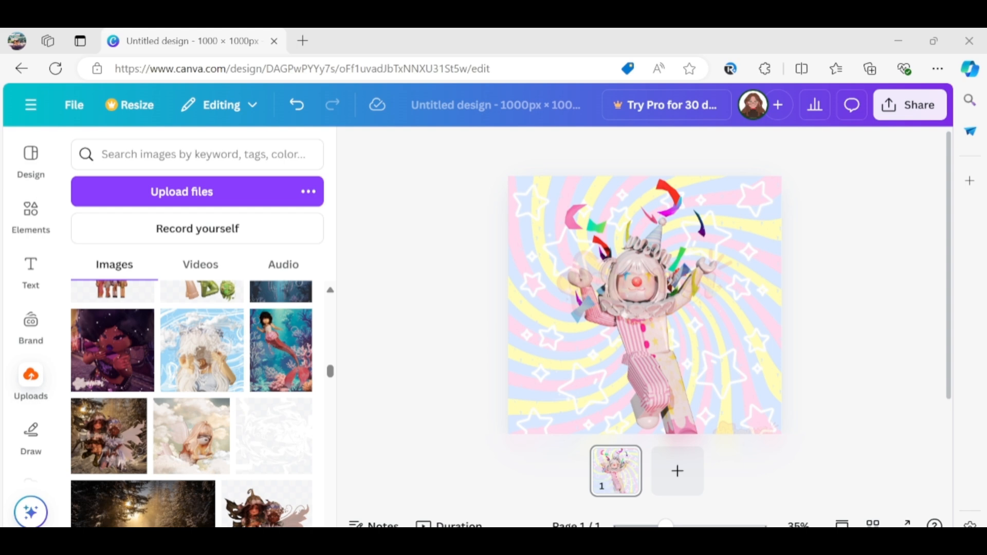
- Add the white marbled texture to the design and enlarge it to cover the whole canvas
{"action": "left_click", "coordinate": [255, 458]}
{"action": "left_click_drag", "start_coordinate": [680, 380], "coordinate": [633, 334]}
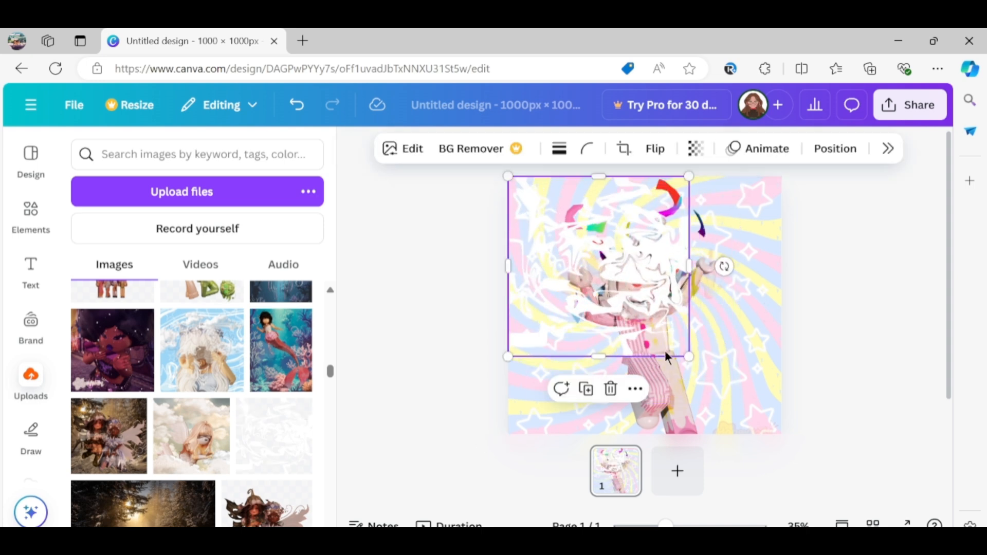
{"action": "left_click_drag", "start_coordinate": [694, 364], "coordinate": [792, 414]}
- Move the white marbled texture directly beneath the swirl in the layer order
{"action": "right_click", "coordinate": [761, 335]}
{"action": "mouse_move", "coordinate": [606, 288]}
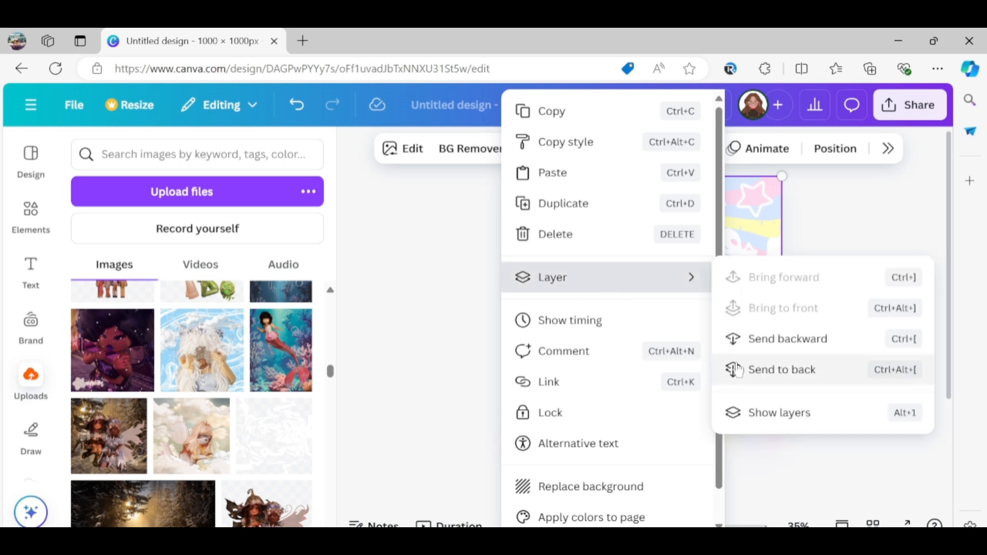
{"action": "left_click", "coordinate": [767, 423]}
{"action": "left_click_drag", "start_coordinate": [740, 282], "coordinate": [751, 435]}
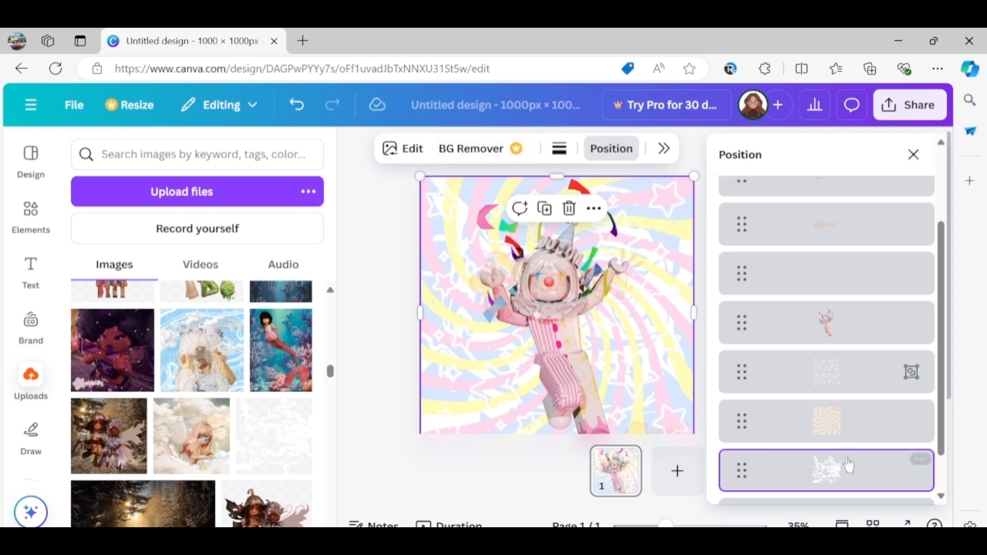
- Try the Fresco, Polar, Bronz and Rose filters on the marbled texture
{"action": "left_click", "coordinate": [664, 149]}
{"action": "left_click", "coordinate": [806, 419]}
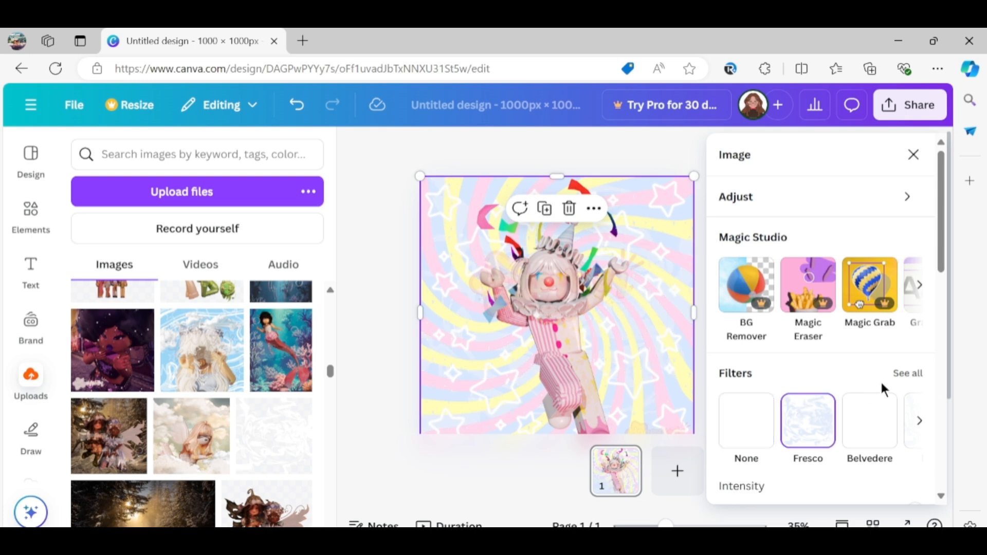
{"action": "left_click", "coordinate": [907, 374]}
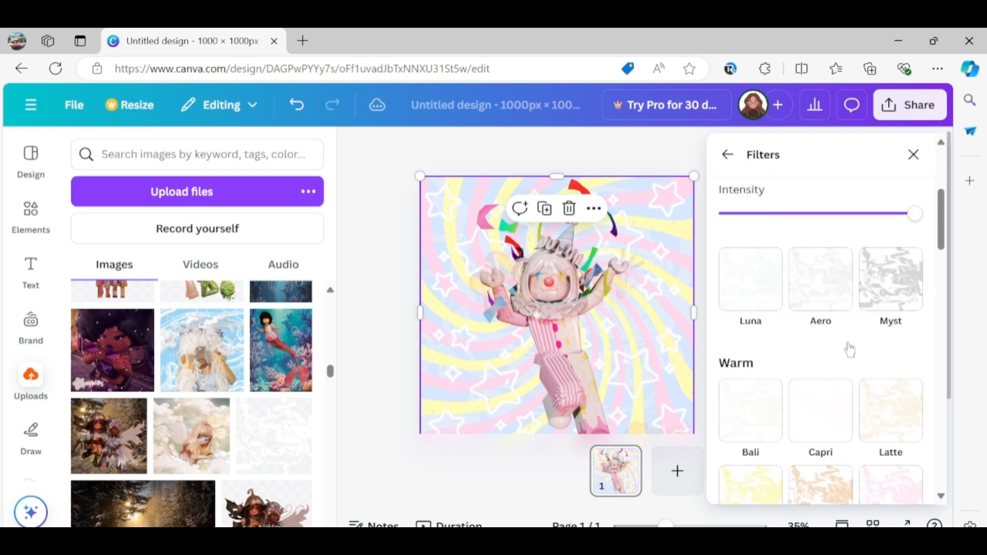
{"action": "scroll", "coordinate": [849, 350], "scroll_direction": "down", "scroll_amount": 5}
{"action": "left_click", "coordinate": [828, 406]}
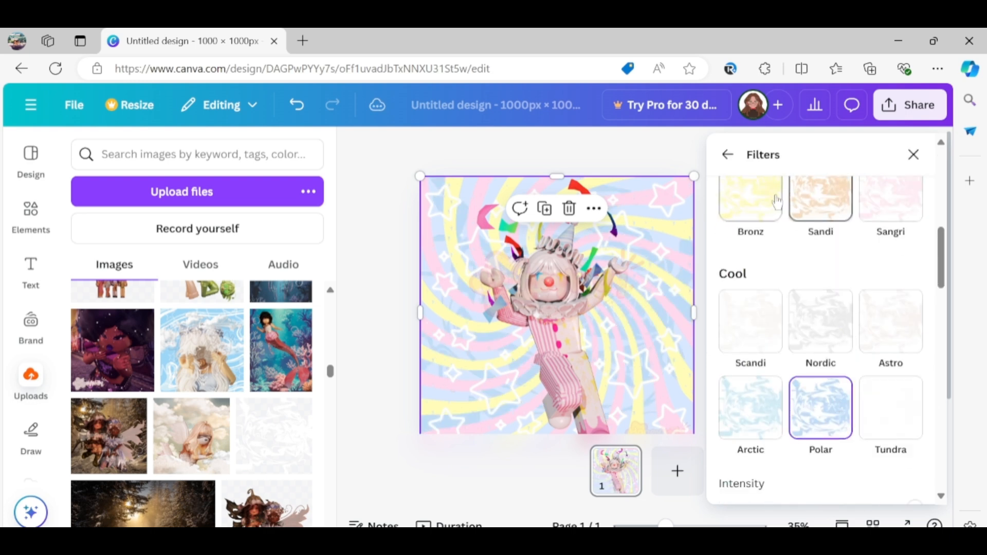
{"action": "left_click", "coordinate": [779, 218]}
{"action": "scroll", "coordinate": [810, 309], "scroll_direction": "down", "scroll_amount": 5}
{"action": "left_click", "coordinate": [896, 315]}
{"action": "scroll", "coordinate": [828, 356], "scroll_direction": "down", "scroll_amount": 5}
{"action": "left_click", "coordinate": [740, 378]}
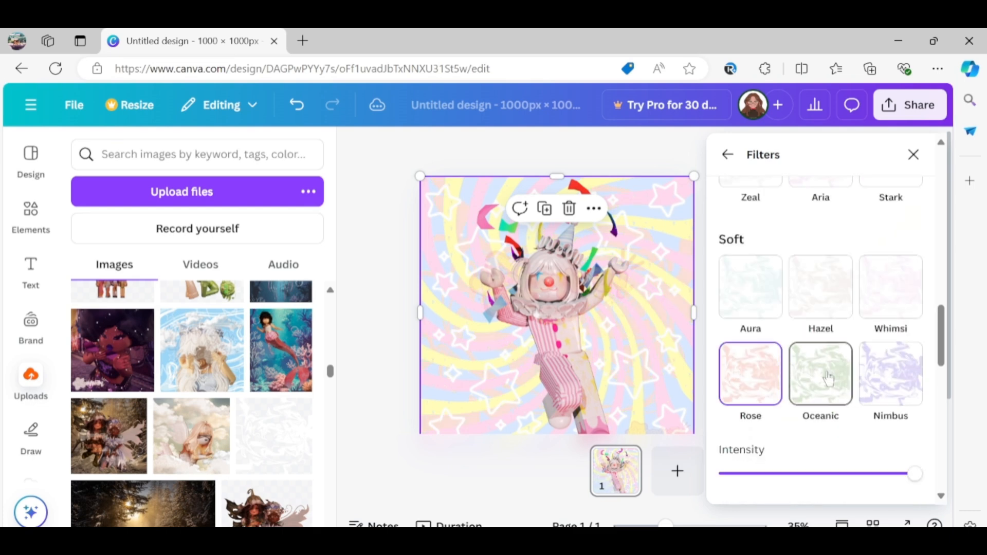
- Try the Minty filter on the marbled texture and close the filter options
{"action": "scroll", "coordinate": [848, 380], "scroll_direction": "down", "scroll_amount": 3}
{"action": "scroll", "coordinate": [884, 370], "scroll_direction": "down", "scroll_amount": 5}
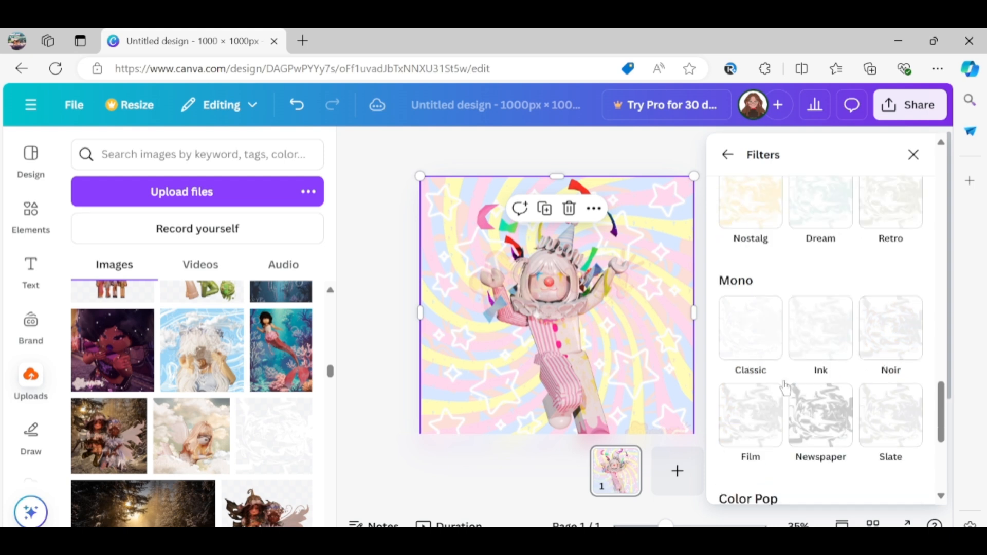
{"action": "scroll", "coordinate": [832, 359], "scroll_direction": "down", "scroll_amount": 5}
{"action": "left_click", "coordinate": [774, 403]}
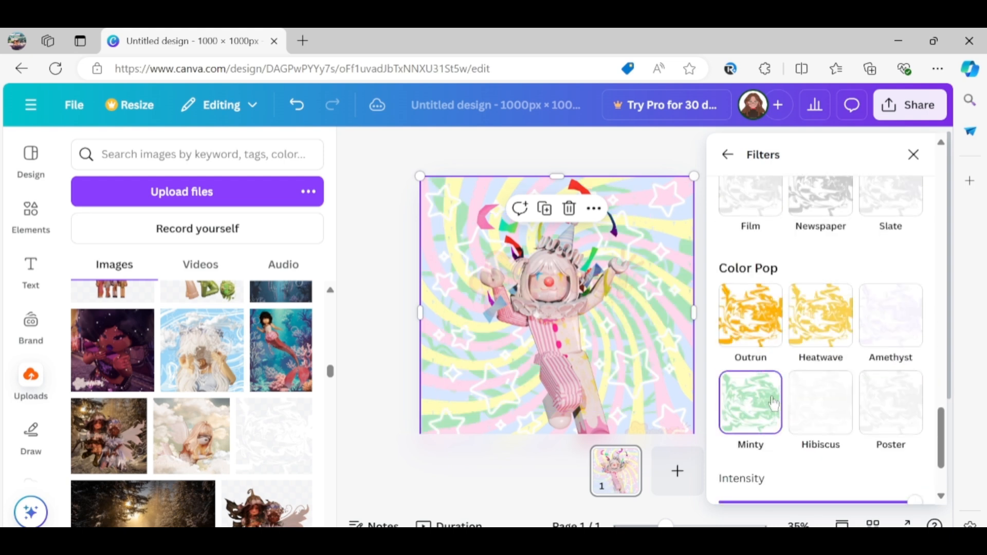
{"action": "left_click", "coordinate": [913, 154]}
{"action": "left_click", "coordinate": [901, 294]}
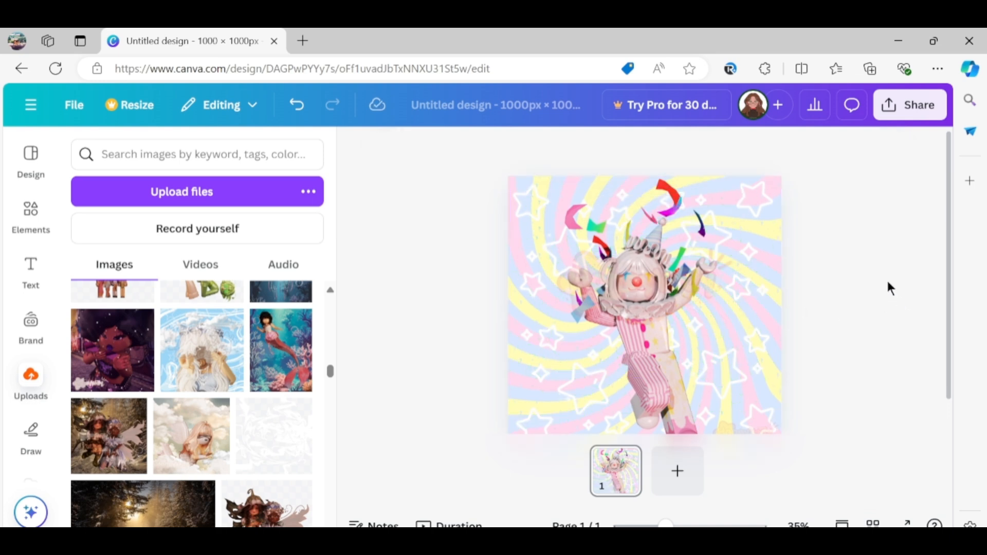
- Download the finished design as a PNG and dismiss the download notice
{"action": "scroll", "coordinate": [881, 279], "scroll_direction": "down", "scroll_amount": 1}
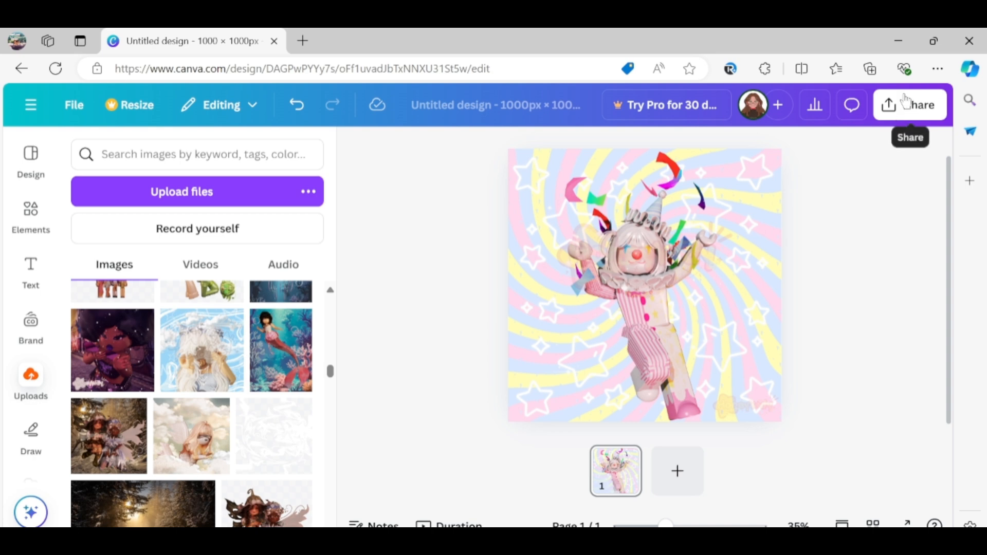
{"action": "left_click", "coordinate": [917, 110]}
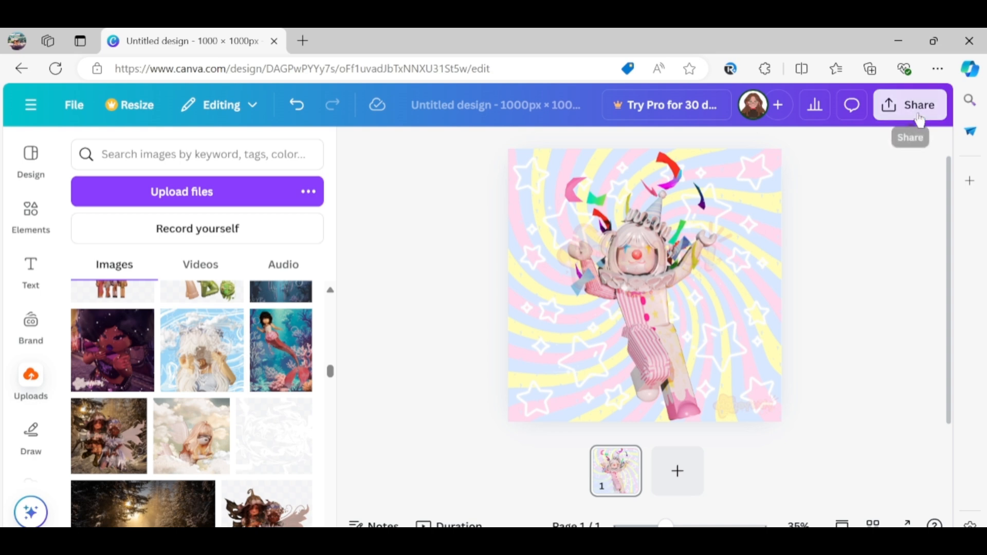
{"action": "scroll", "coordinate": [678, 324], "scroll_direction": "down", "scroll_amount": 3}
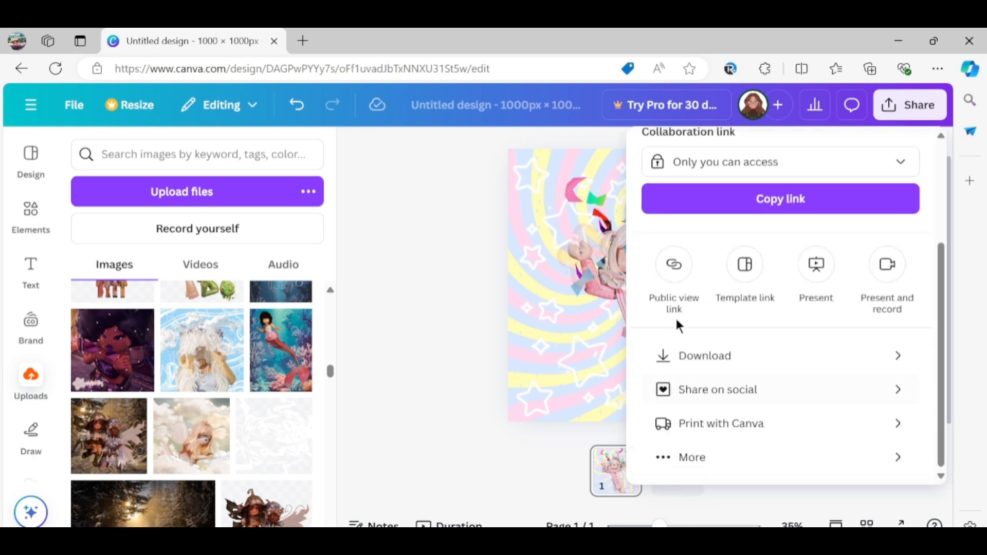
{"action": "left_click", "coordinate": [691, 360]}
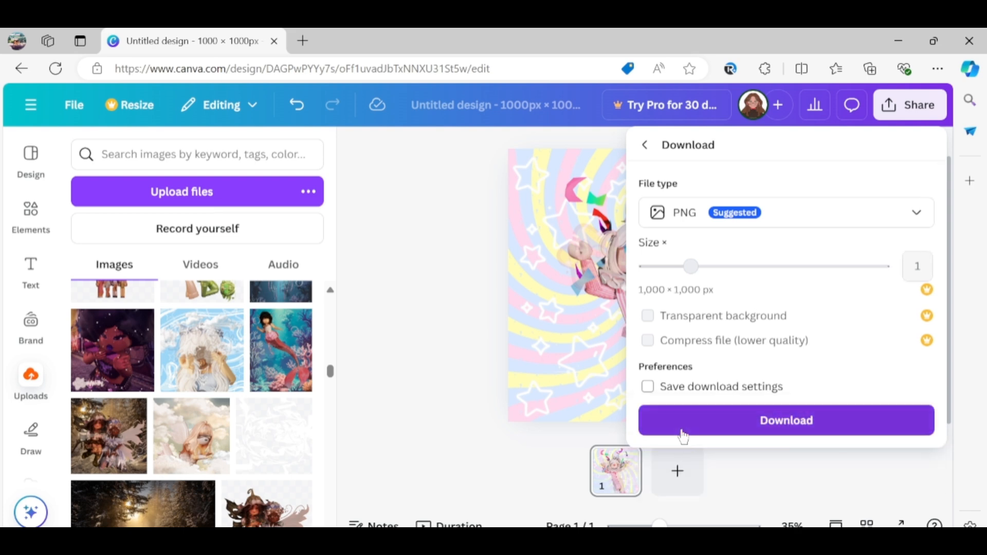
{"action": "left_click", "coordinate": [683, 426]}
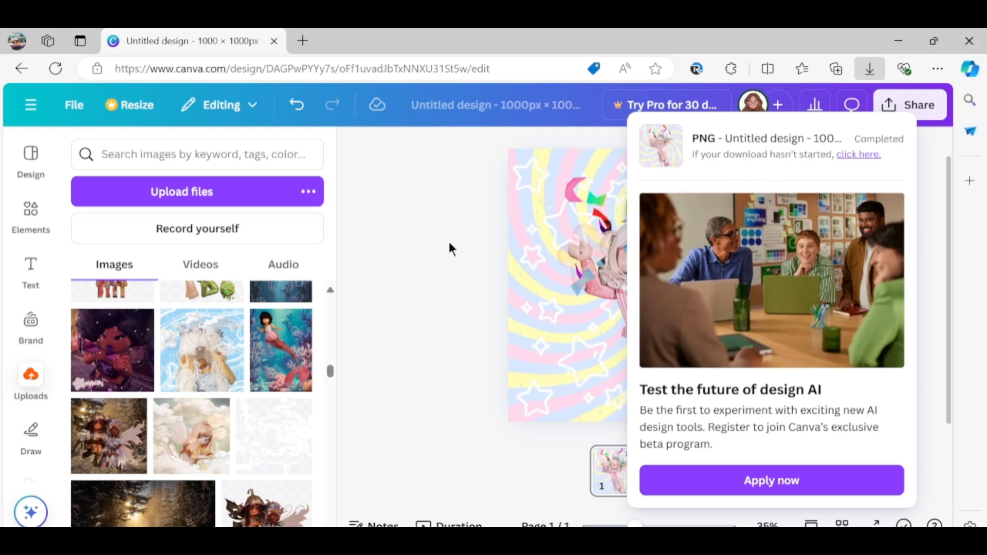
{"action": "left_click", "coordinate": [468, 303]}
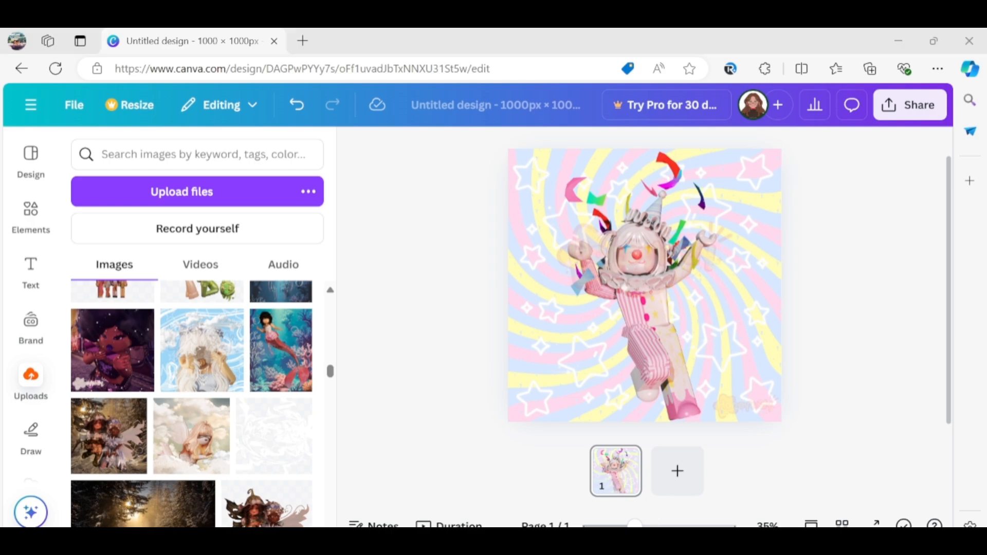